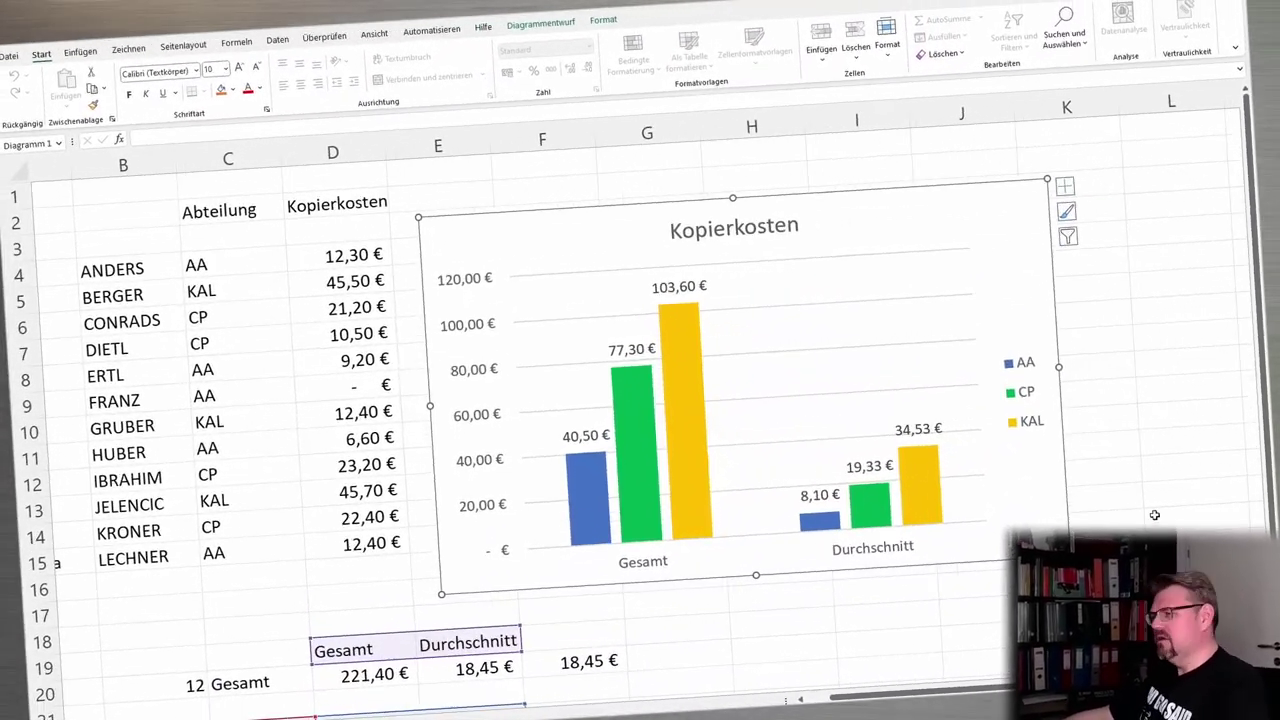
# Delete the old Kopierkosten column chart, leaving only the copy-cost table.
pyautogui.rightClick(520, 222)
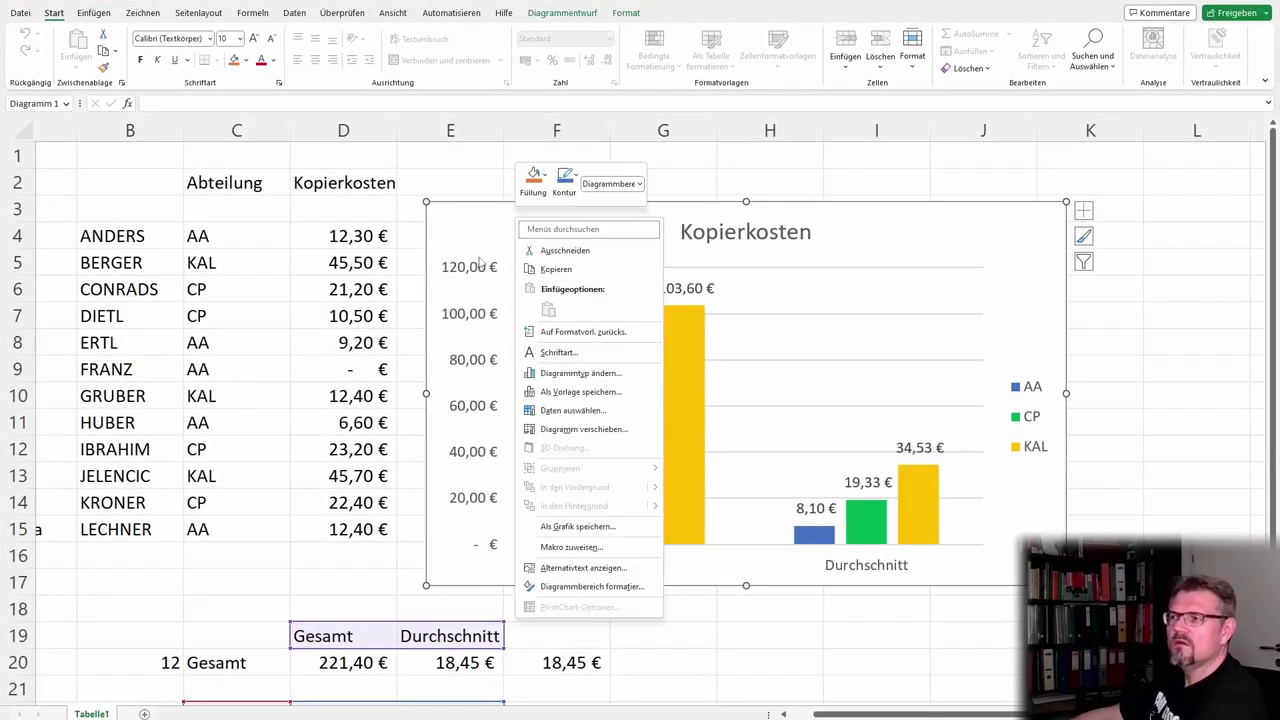
pyautogui.click(478, 221)
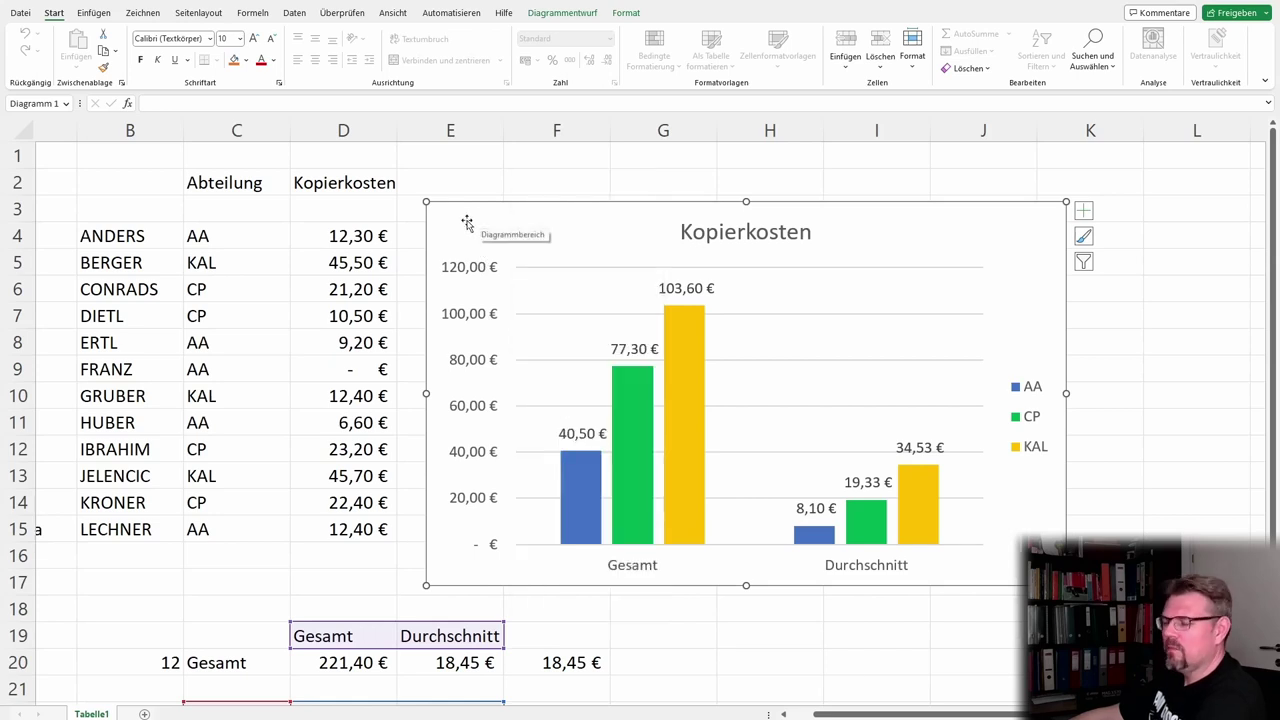
pyautogui.press('Delete')
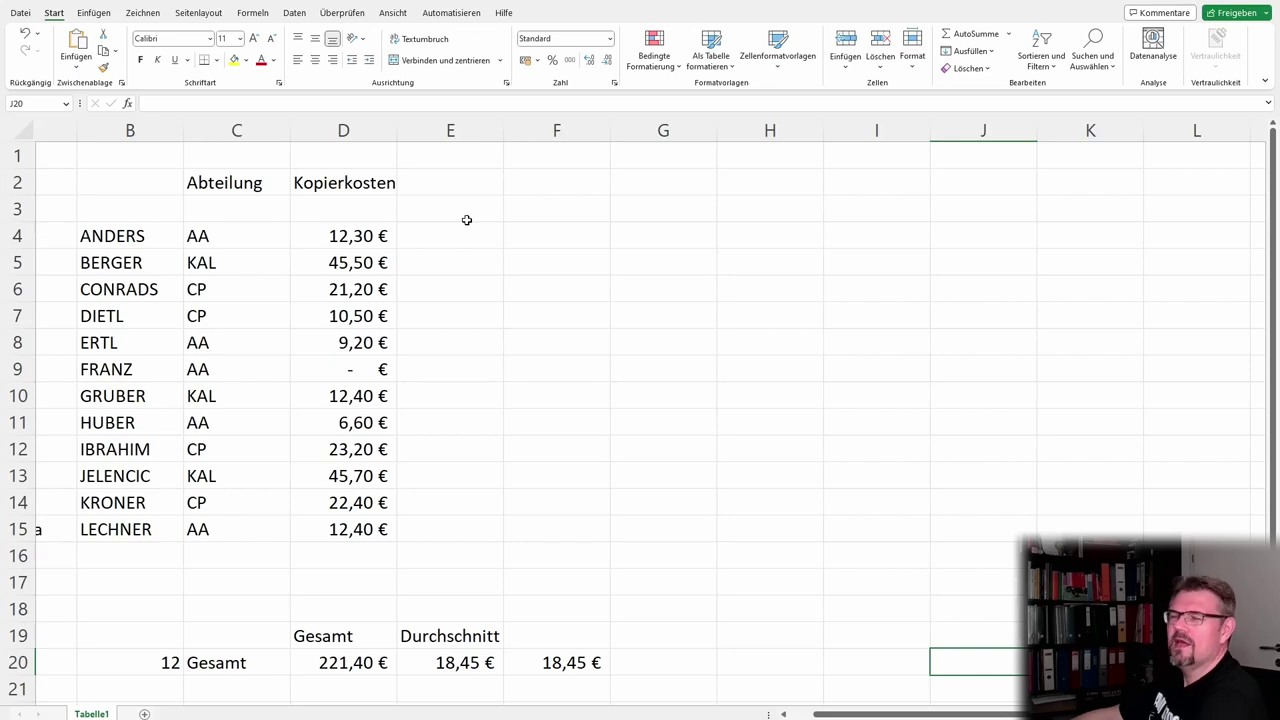
# Insert a plain 2D pie chart from cell E3 via the Einfügen ribbon.
pyautogui.click(448, 208)
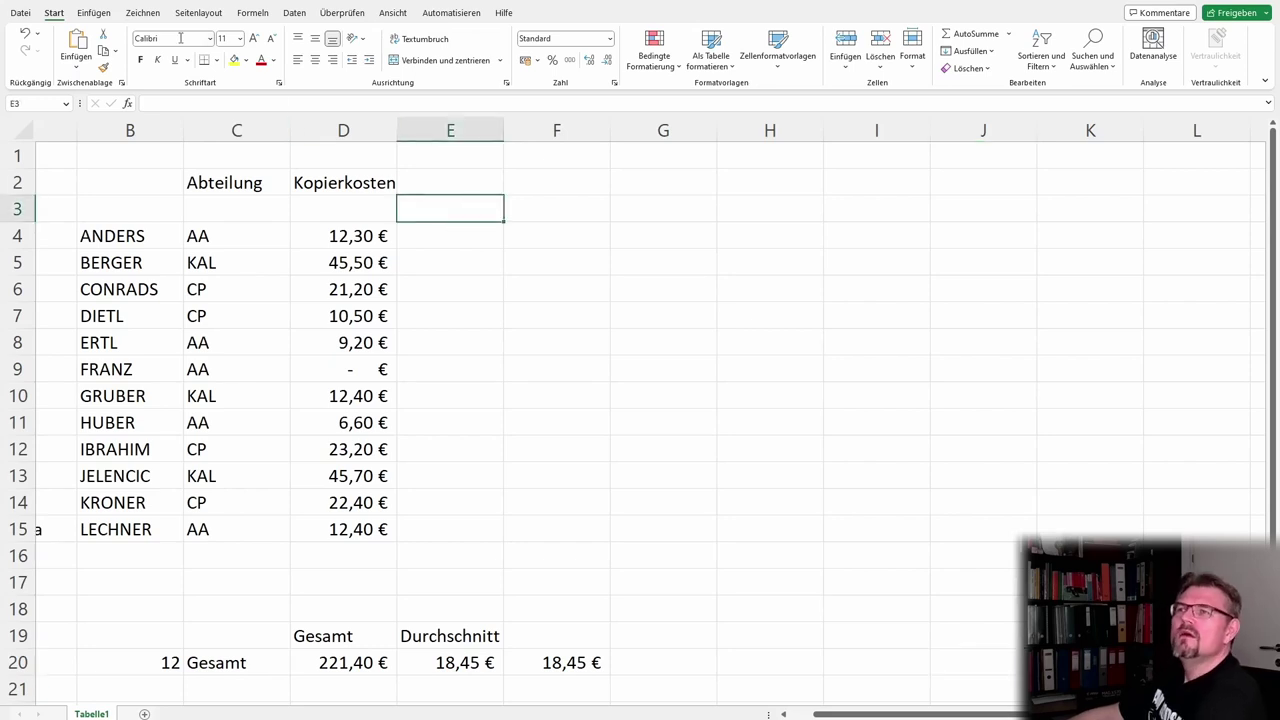
pyautogui.click(93, 13)
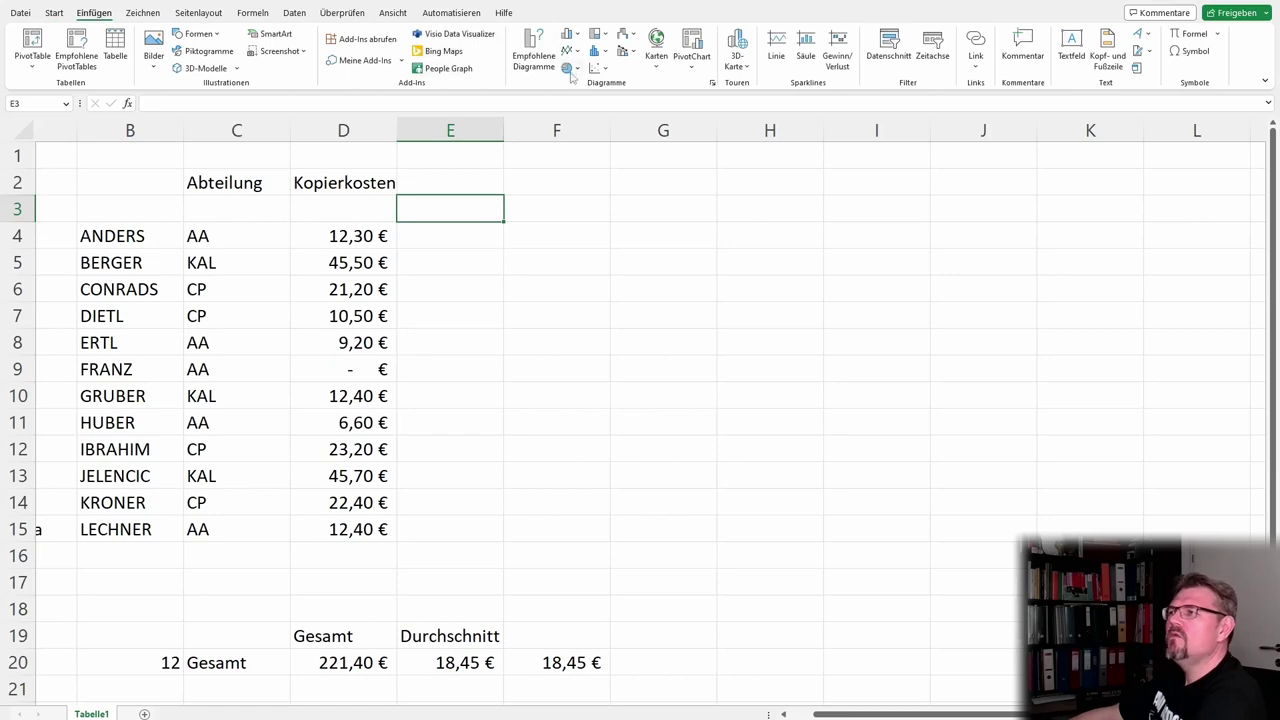
pyautogui.click(578, 69)
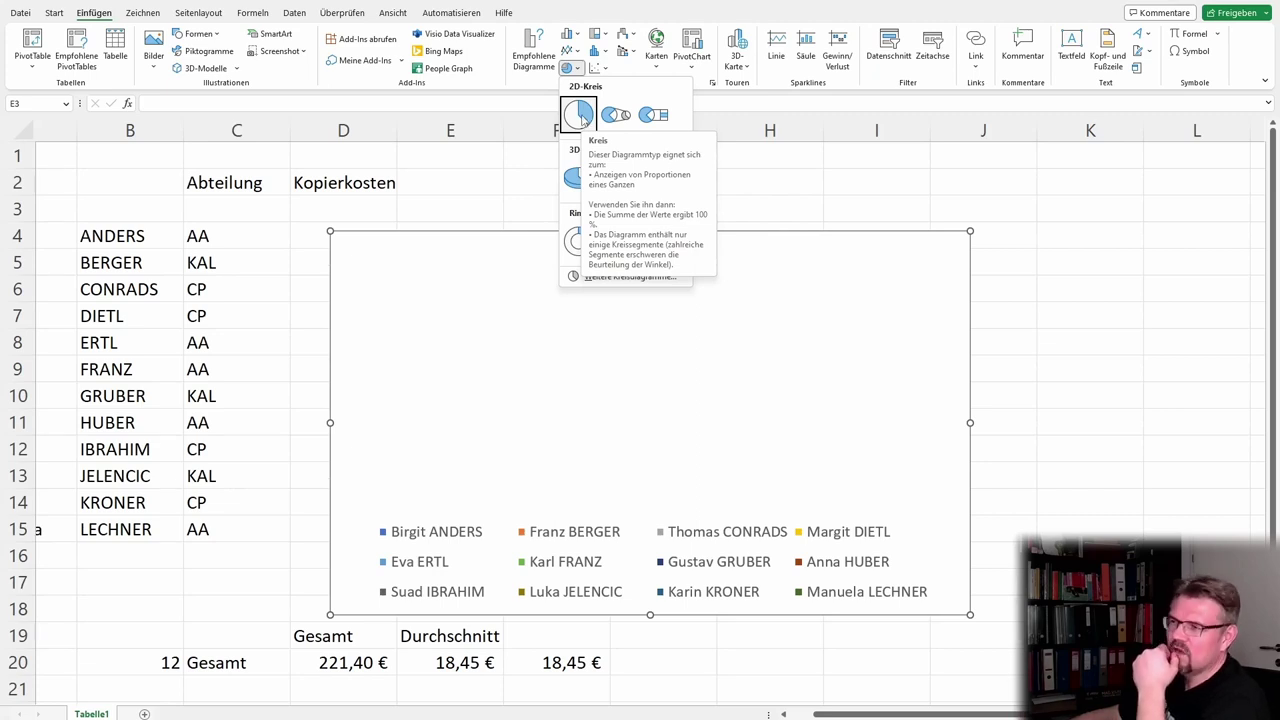
pyautogui.click(579, 115)
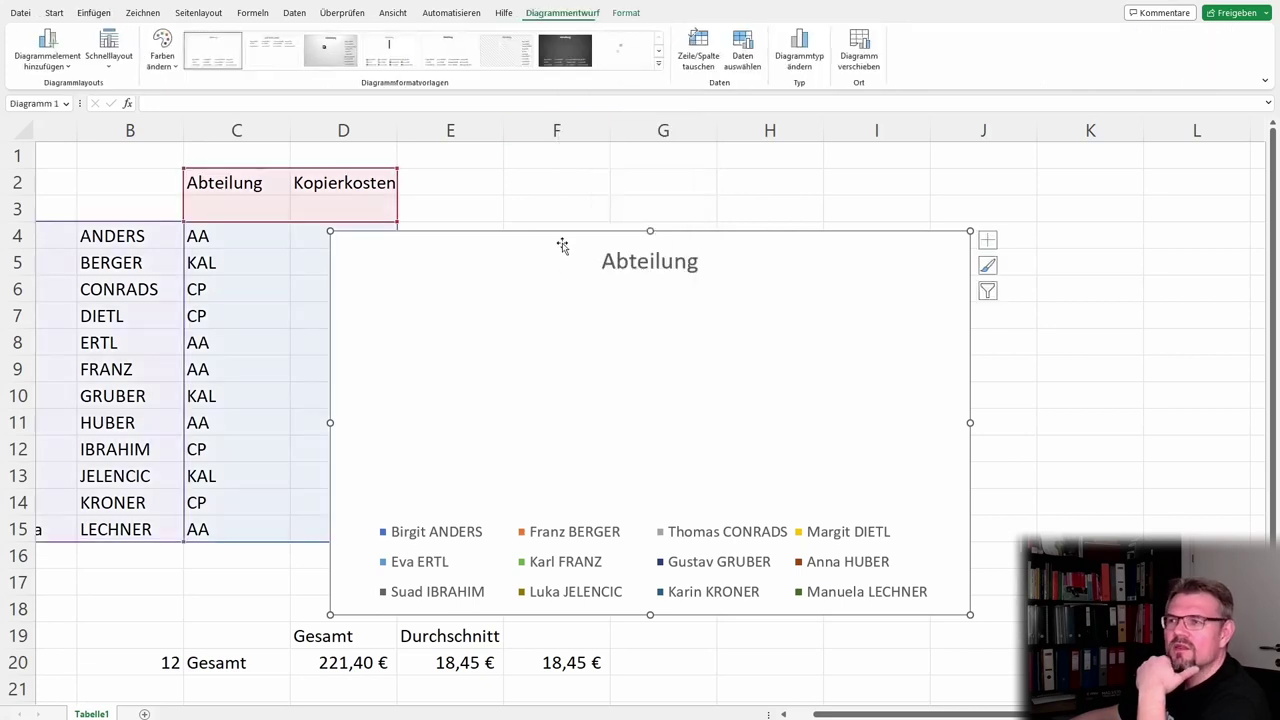
# Drag the Abteilung pie chart right so column D's Kopierkosten values are visible.
pyautogui.moveTo(558, 230); pyautogui.dragTo(679, 187)
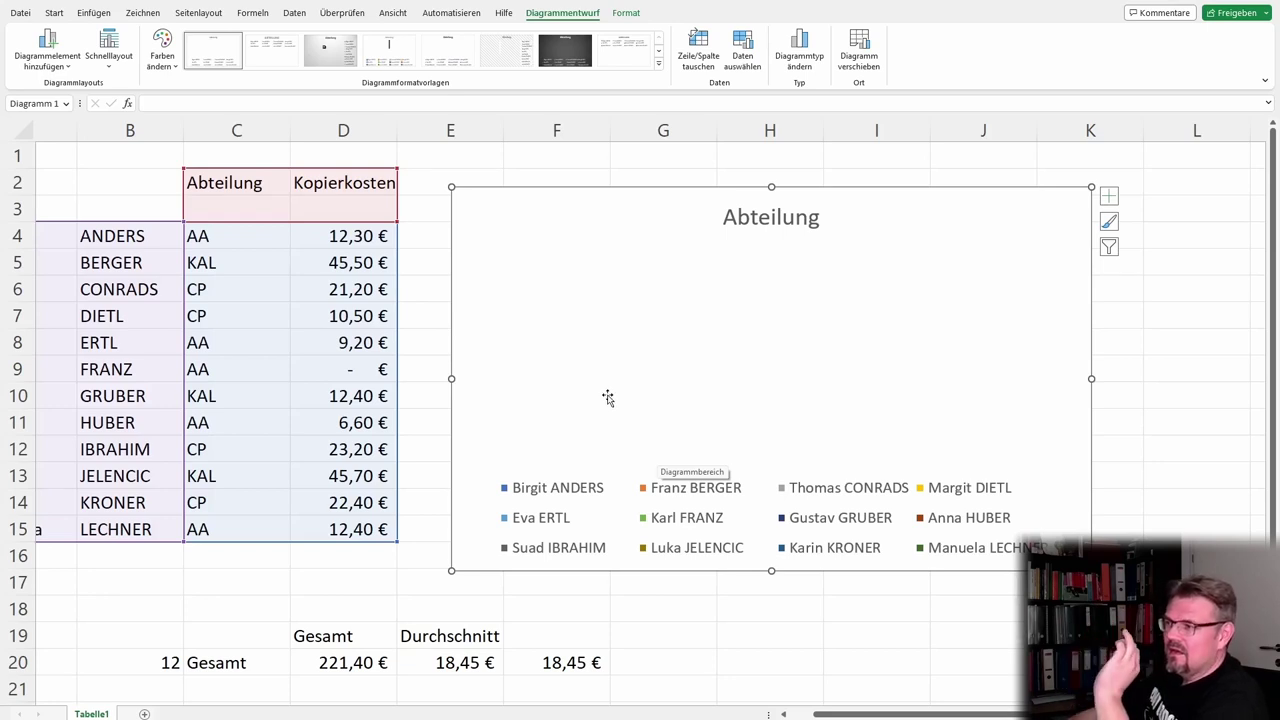
pyautogui.rightClick(608, 399)
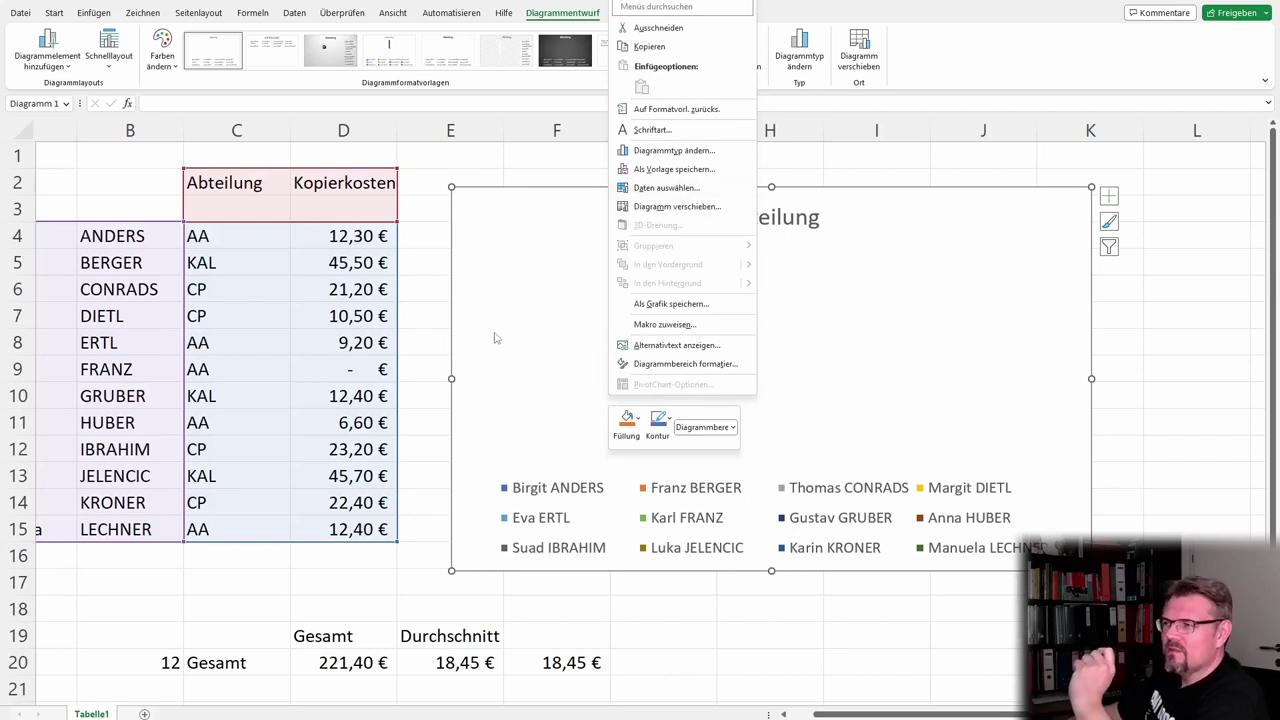
# Remove the Abteilung and Kopierkosten series in Daten auswählen, leaving the chart empty.
pyautogui.click(670, 189)
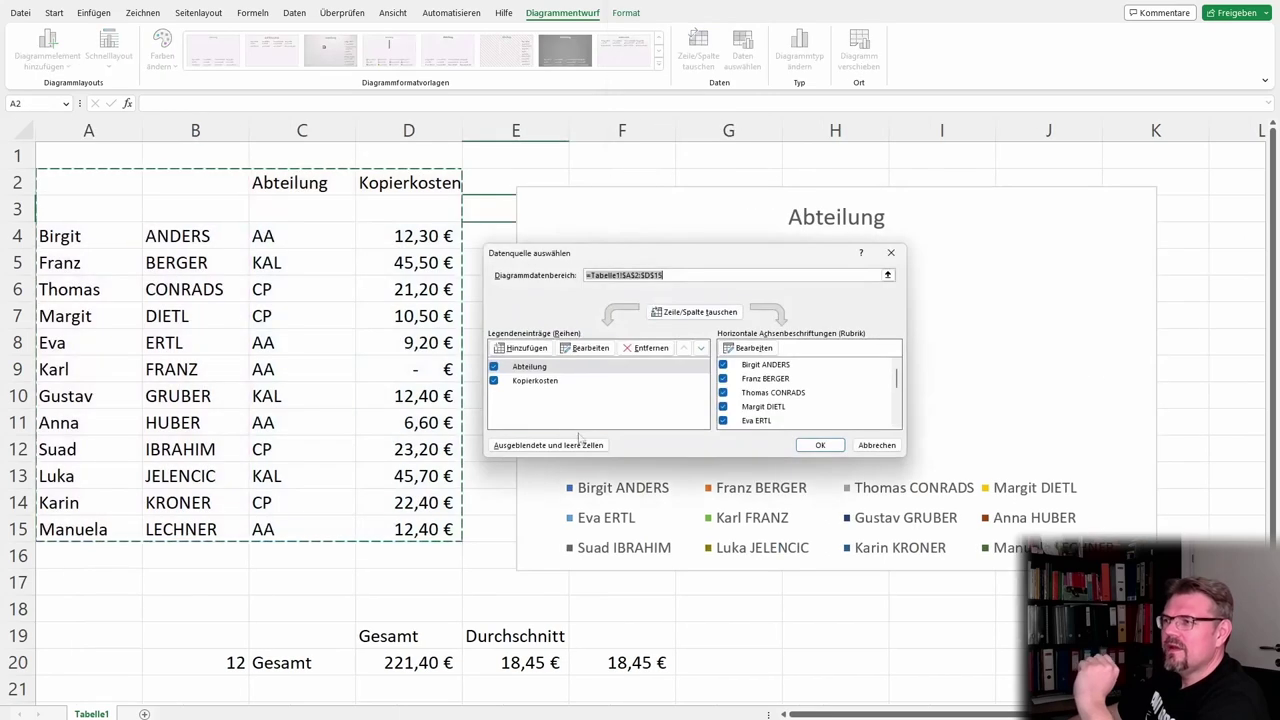
pyautogui.click(645, 348)
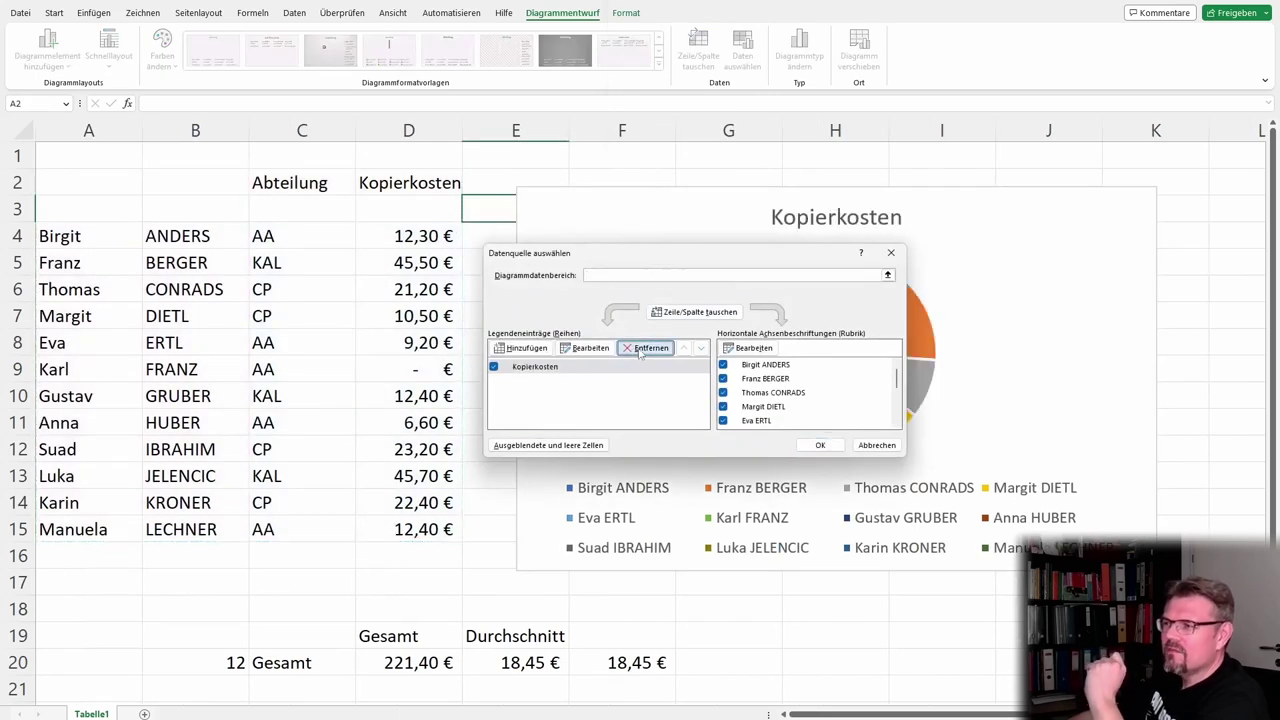
pyautogui.click(645, 348)
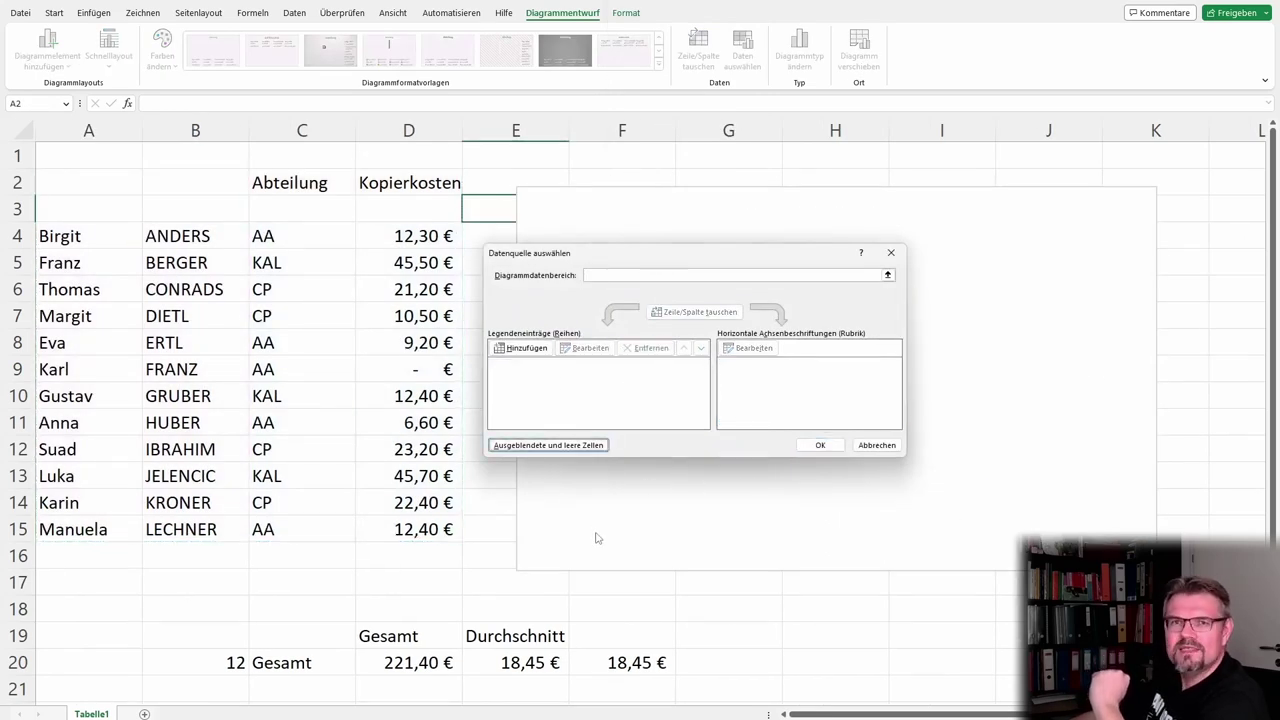
pyautogui.click(820, 445)
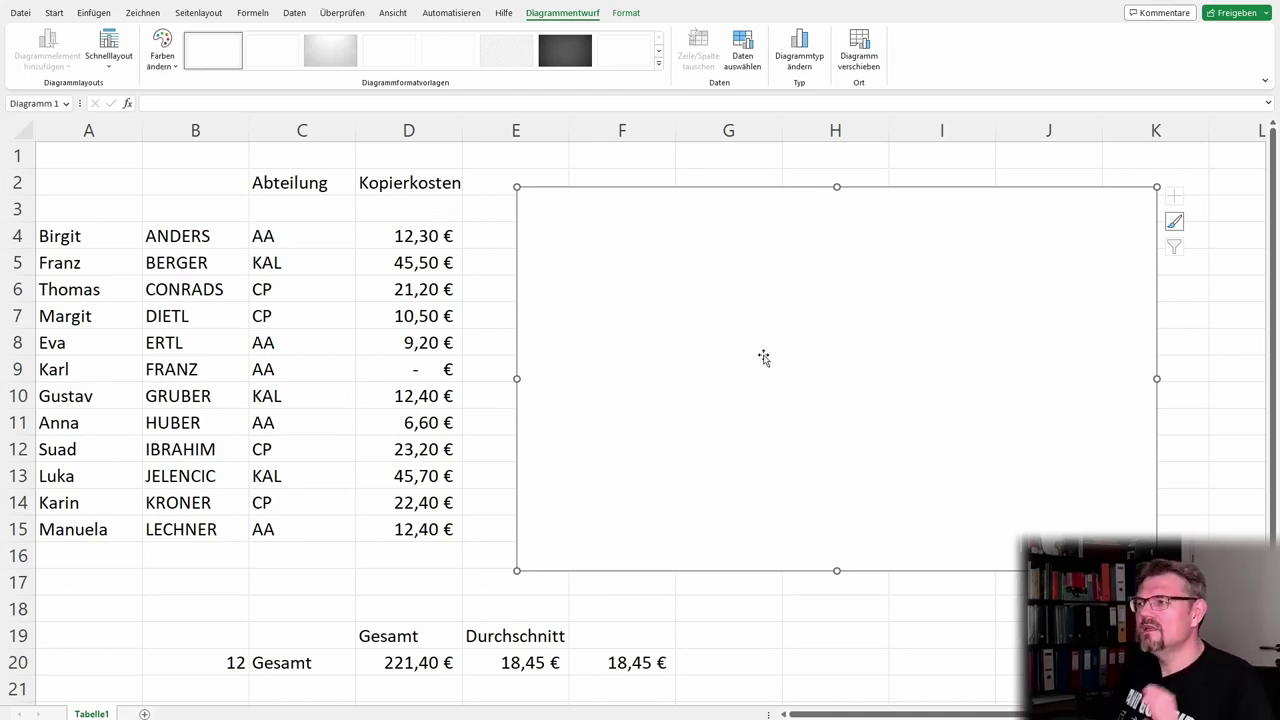
# Add a new chart series whose name comes from cell D19 (Gesamt).
pyautogui.rightClick(701, 323)
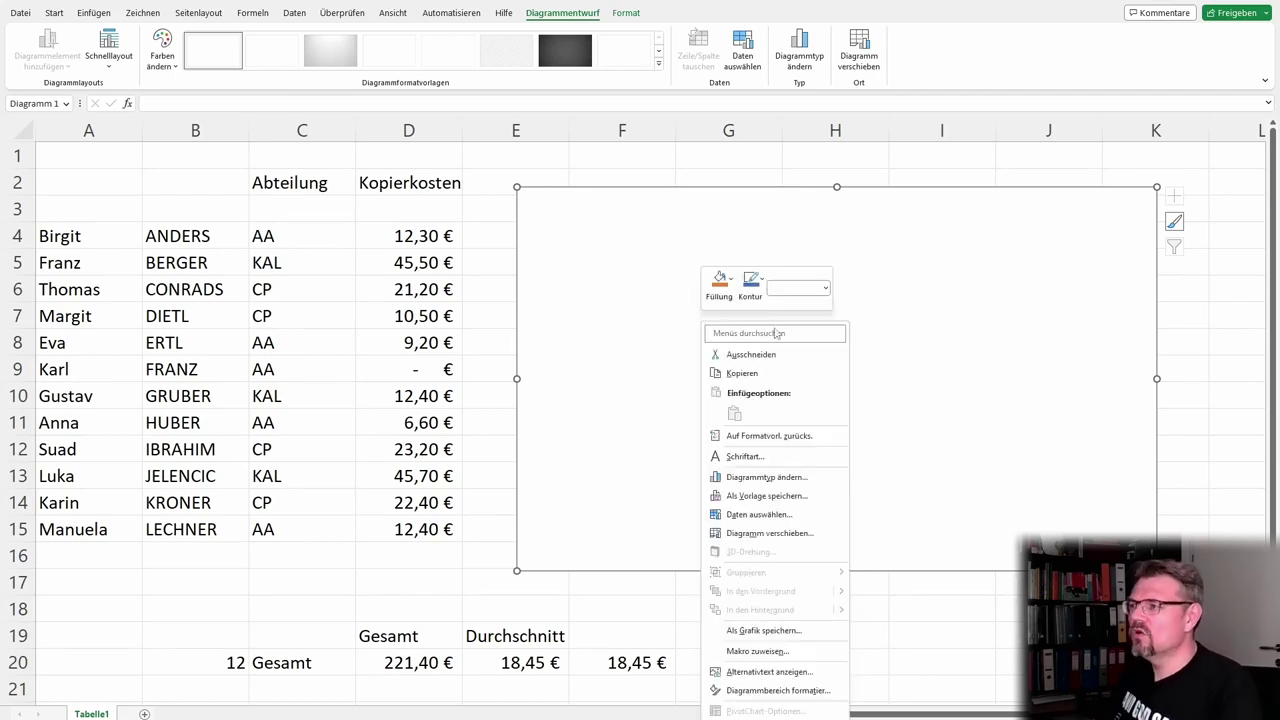
pyautogui.click(800, 516)
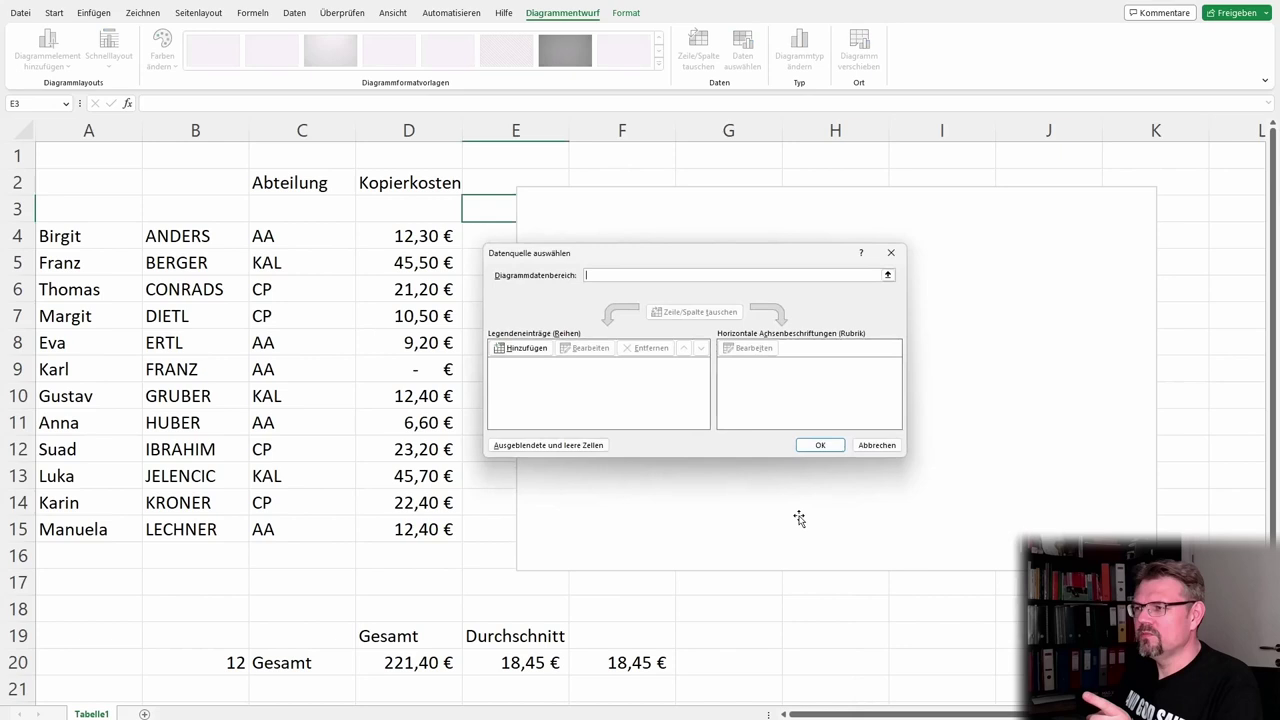
pyautogui.click(500, 343)
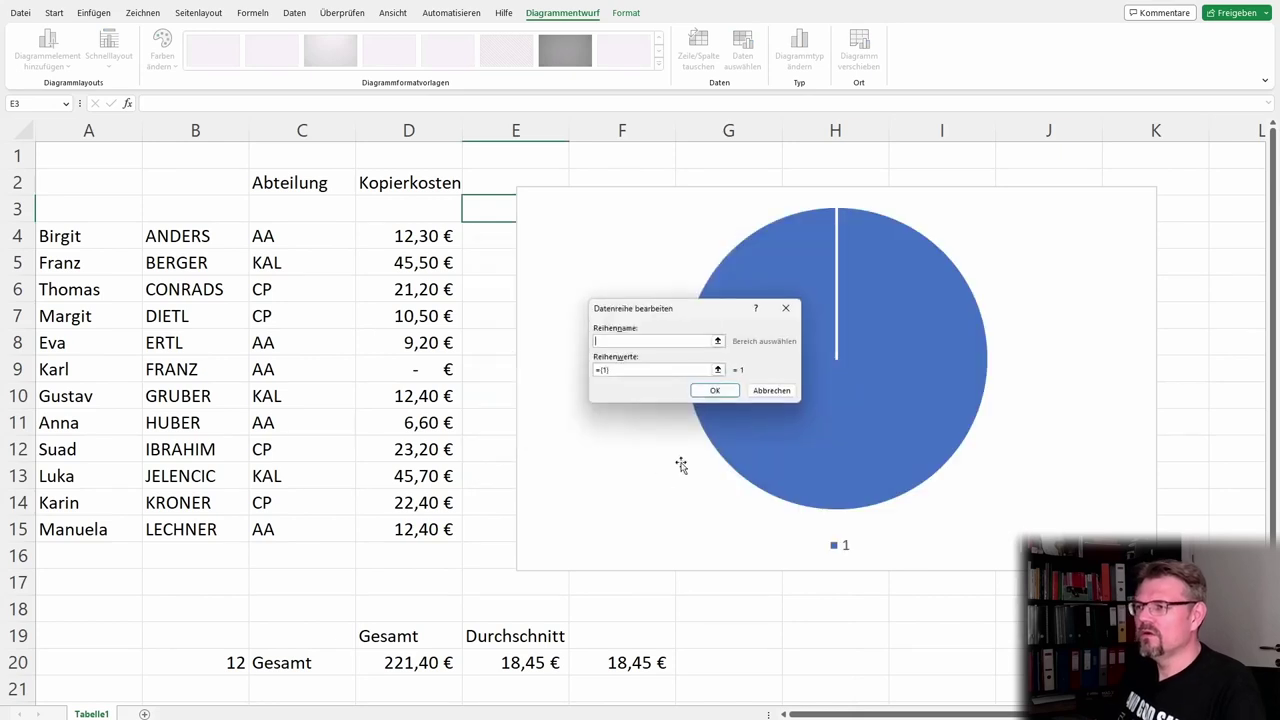
pyautogui.click(717, 341)
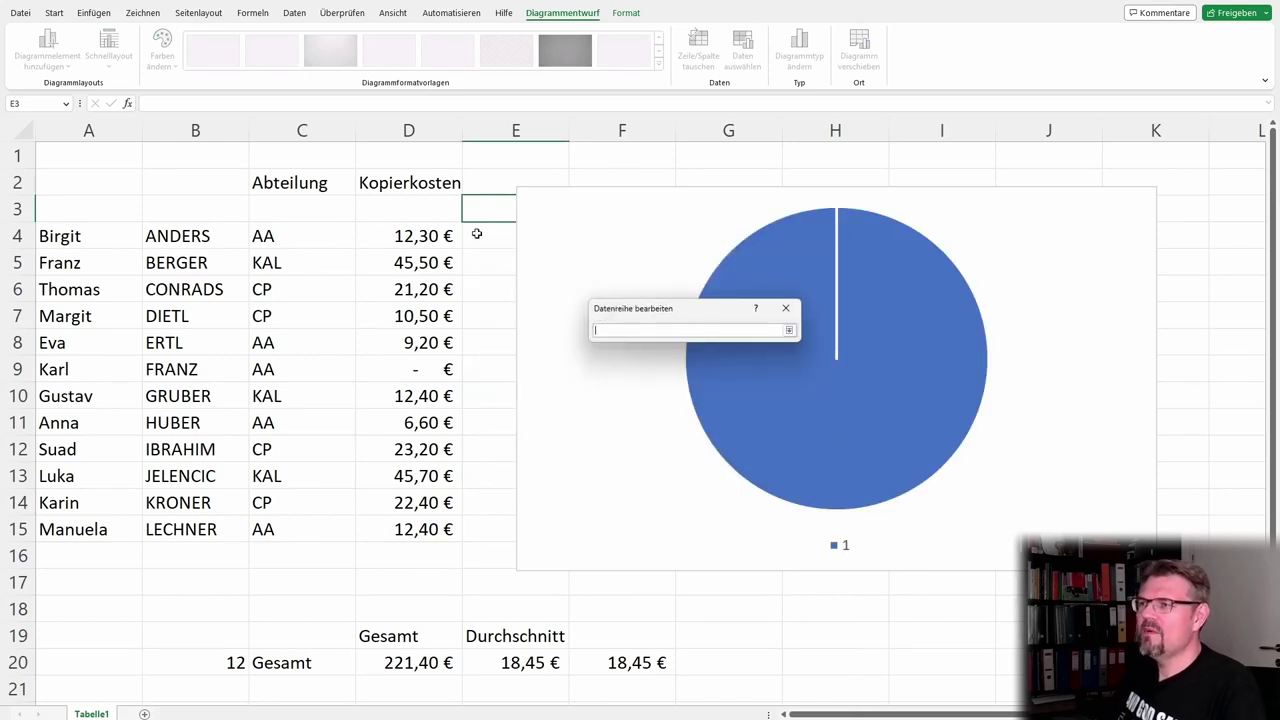
pyautogui.click(427, 185)
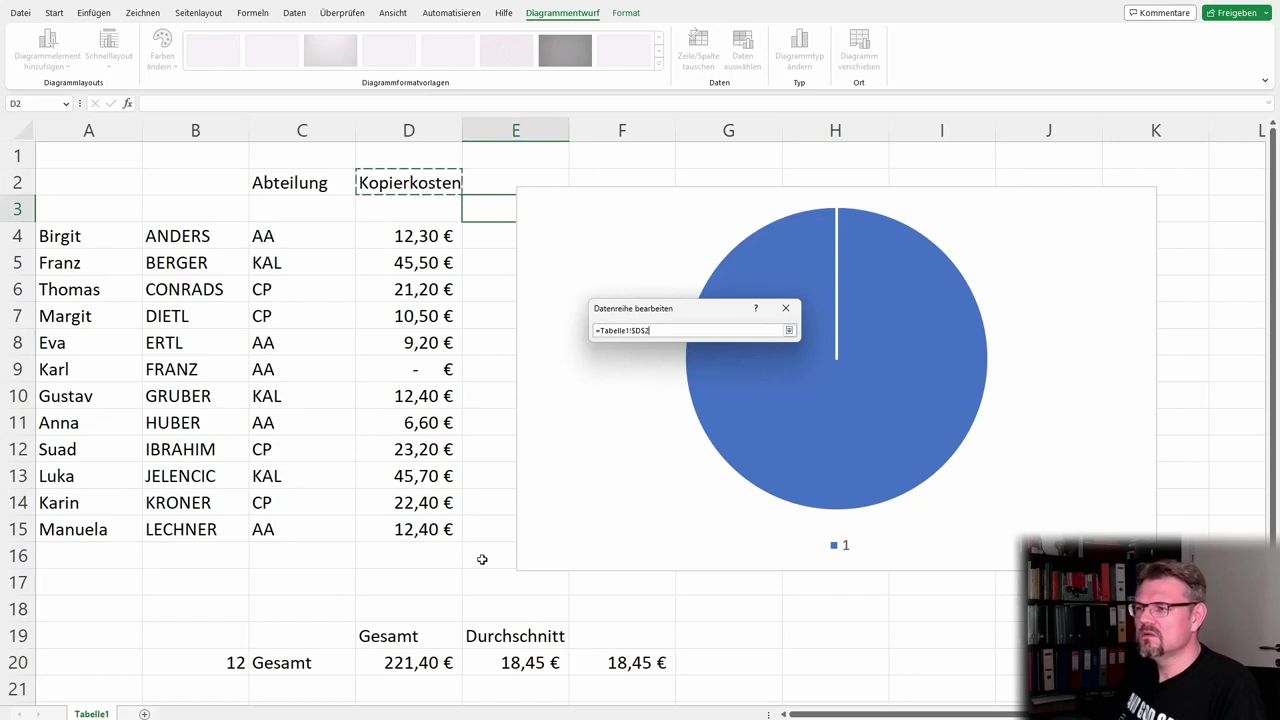
pyautogui.scroll(-3, 482, 559)
pyautogui.click(418, 396)
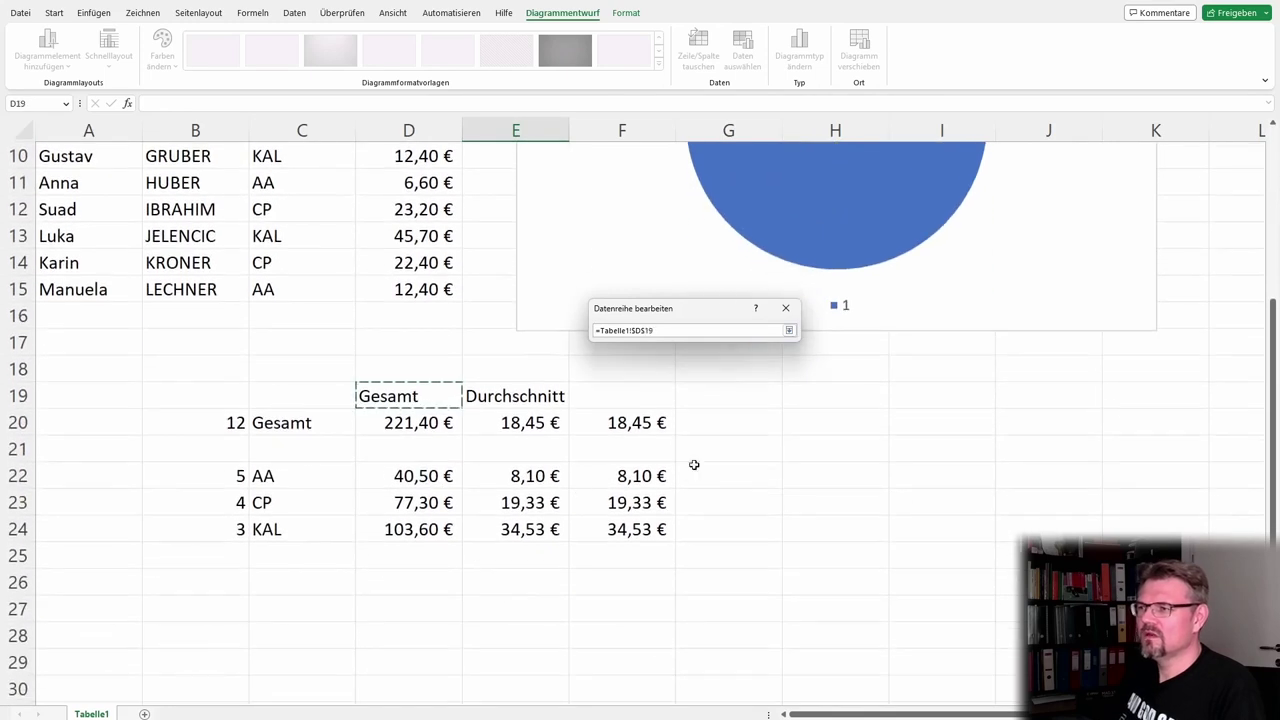
pyautogui.click(790, 331)
# Set the new series' values to the totals in D22:D24.
pyautogui.click(717, 370)
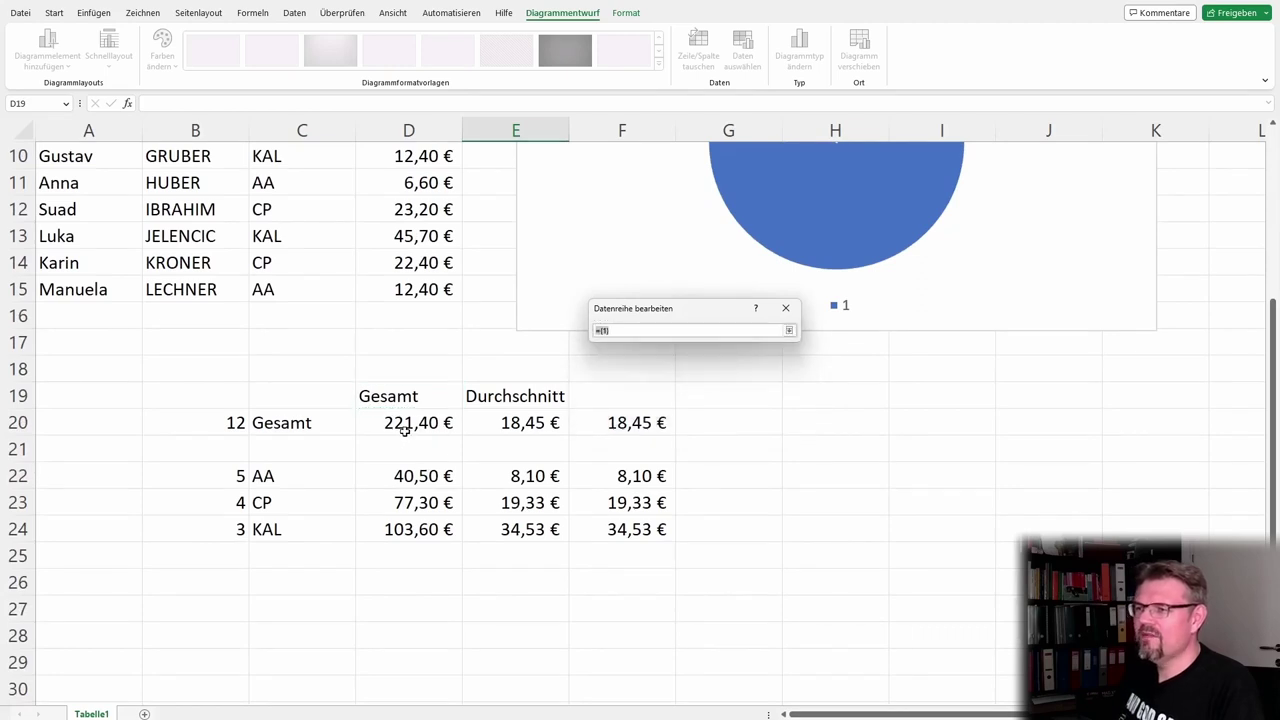
pyautogui.moveTo(411, 470); pyautogui.dragTo(412, 528)
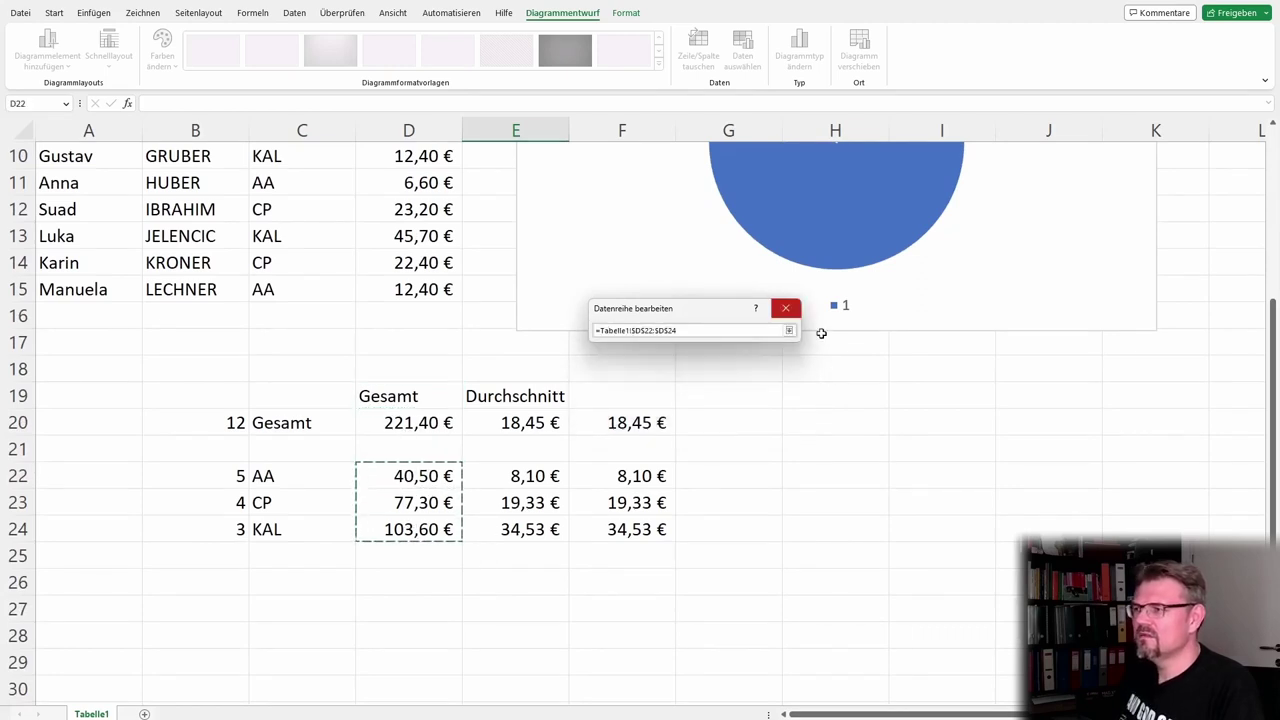
pyautogui.click(790, 331)
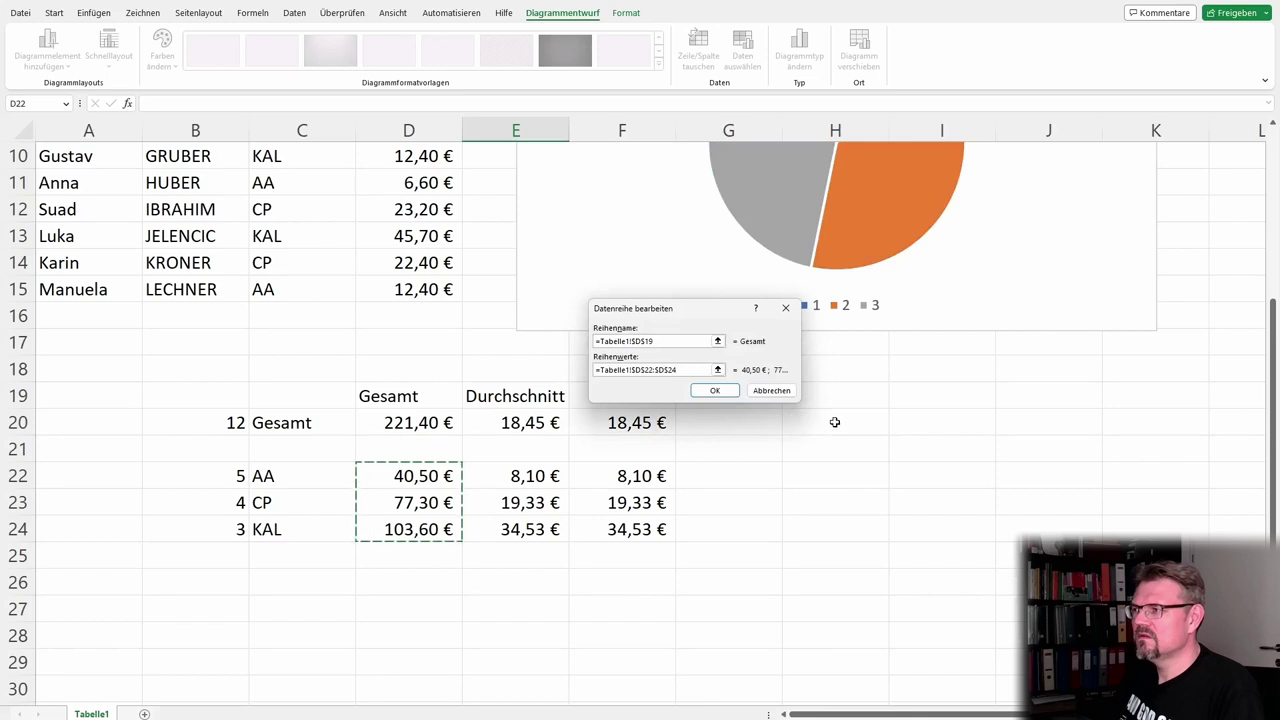
pyautogui.scroll(2, 835, 422)
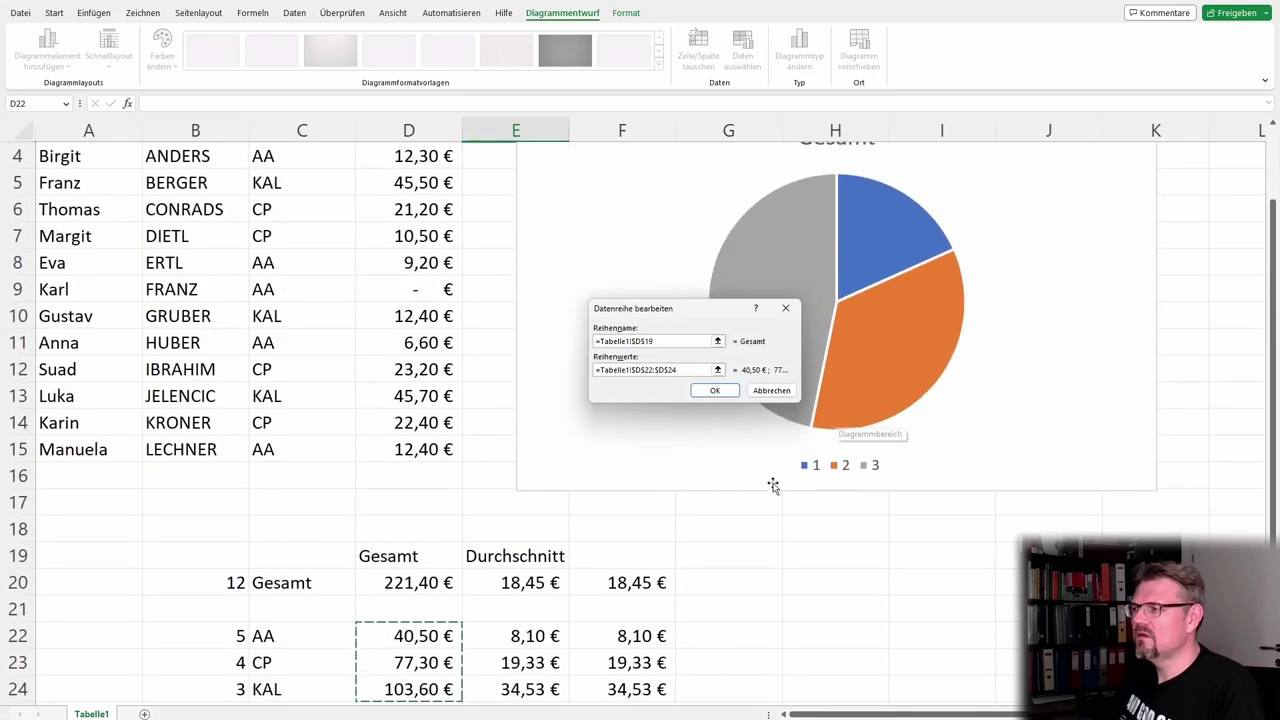
# Use C22:C24 as slice labels so the legend reads AA, CP and KAL, then apply.
pyautogui.click(714, 390)
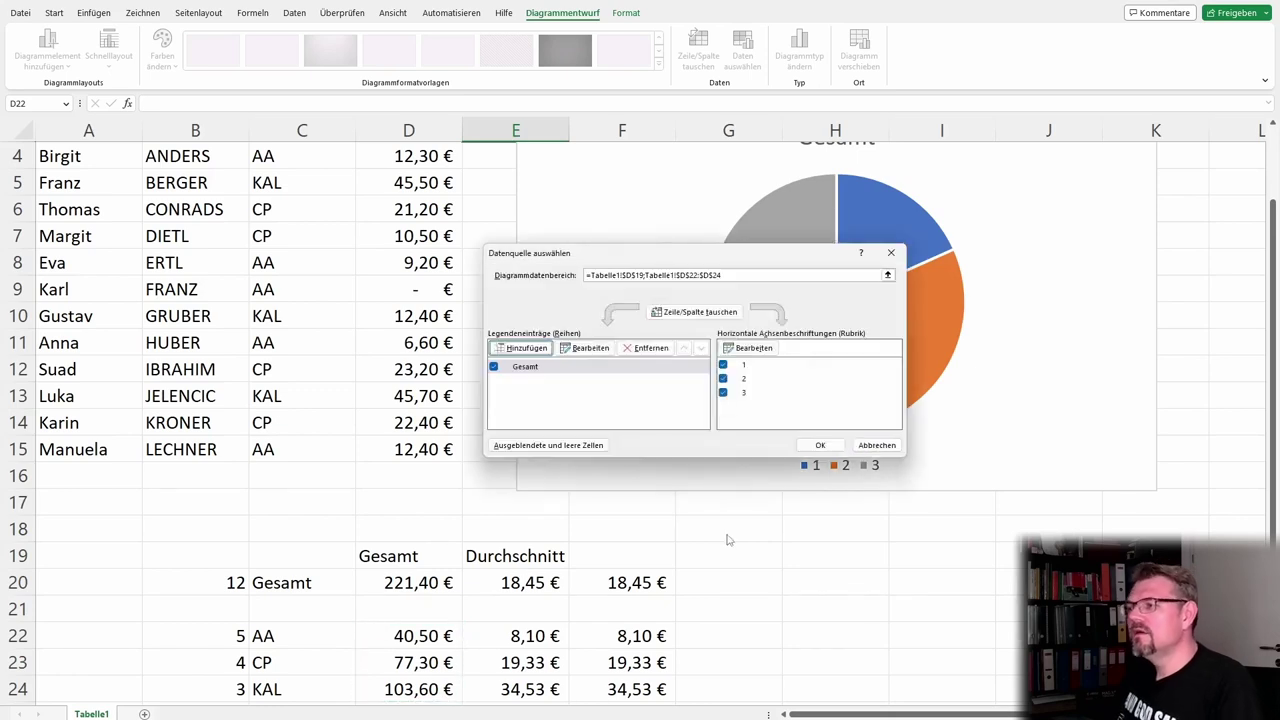
pyautogui.click(750, 350)
pyautogui.click(718, 358)
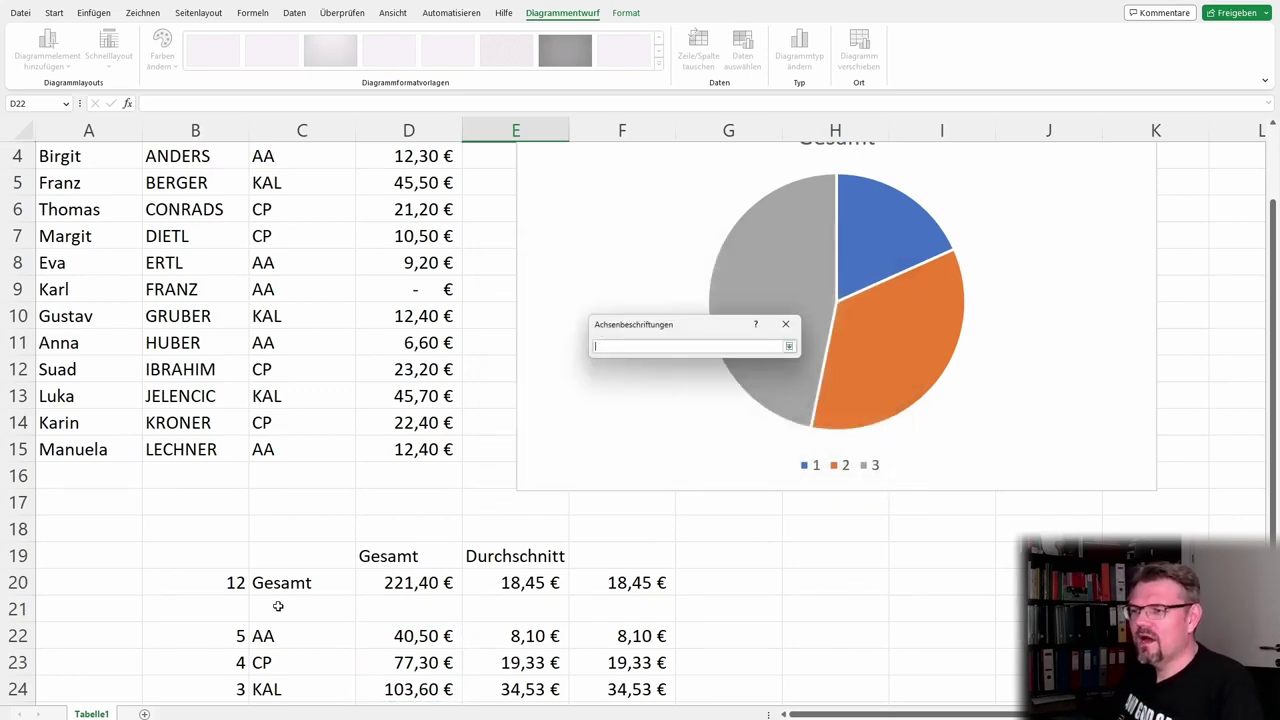
pyautogui.click(281, 641)
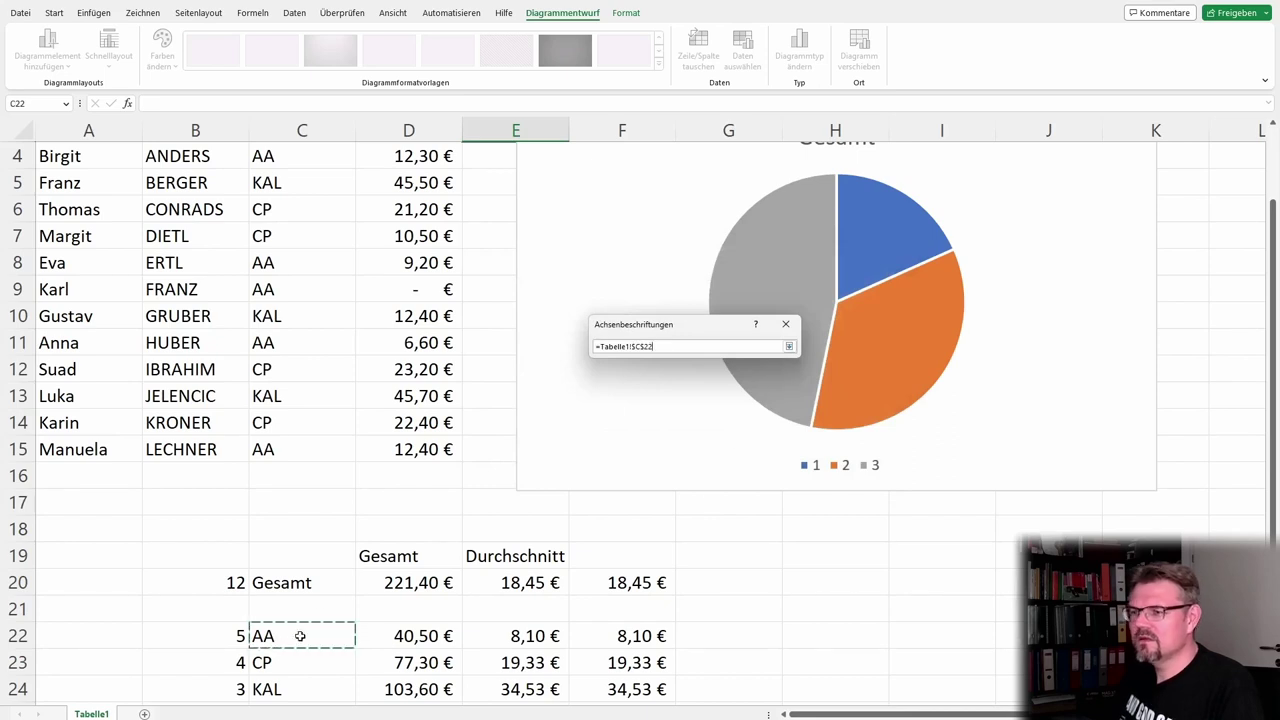
pyautogui.moveTo(300, 636); pyautogui.dragTo(300, 689)
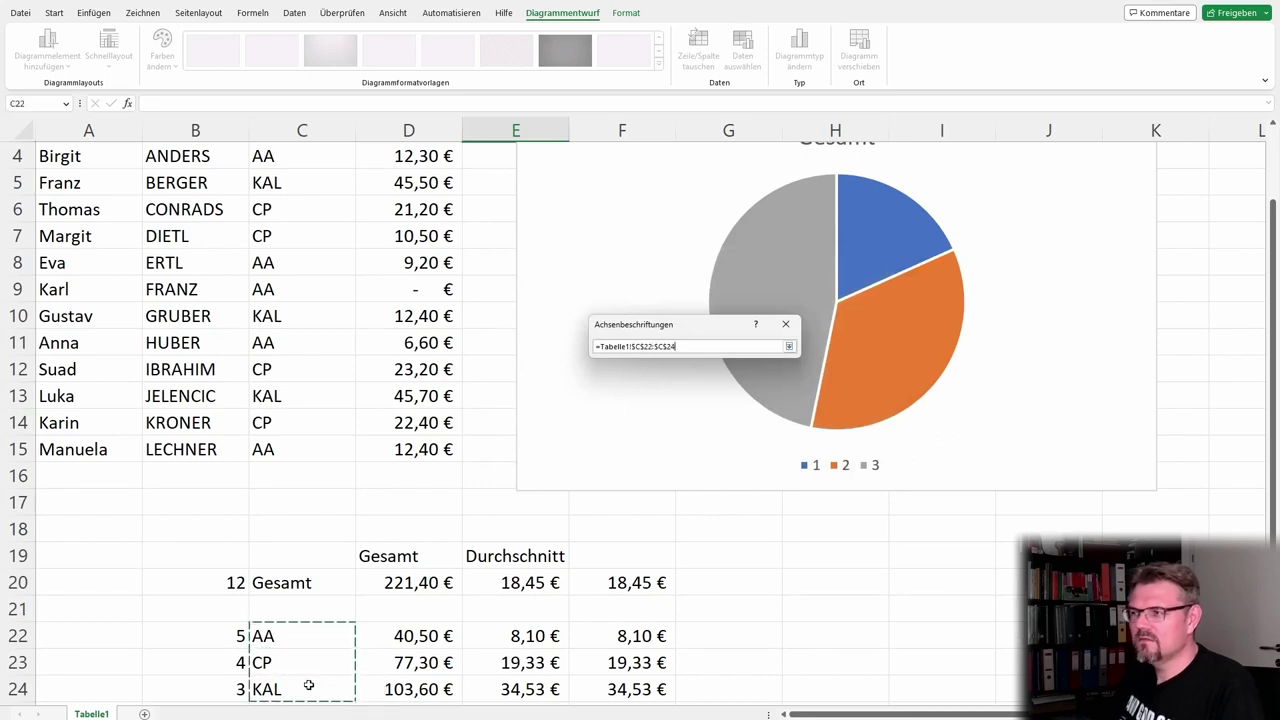
pyautogui.click(789, 347)
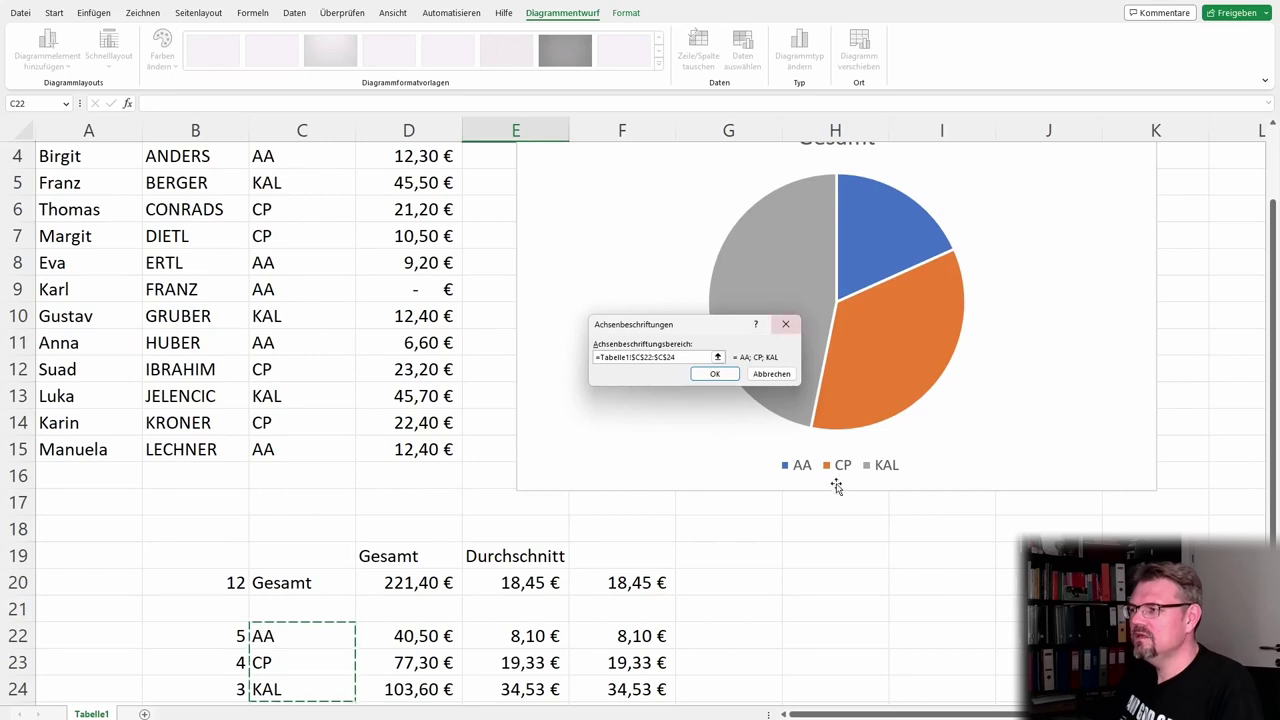
pyautogui.click(714, 373)
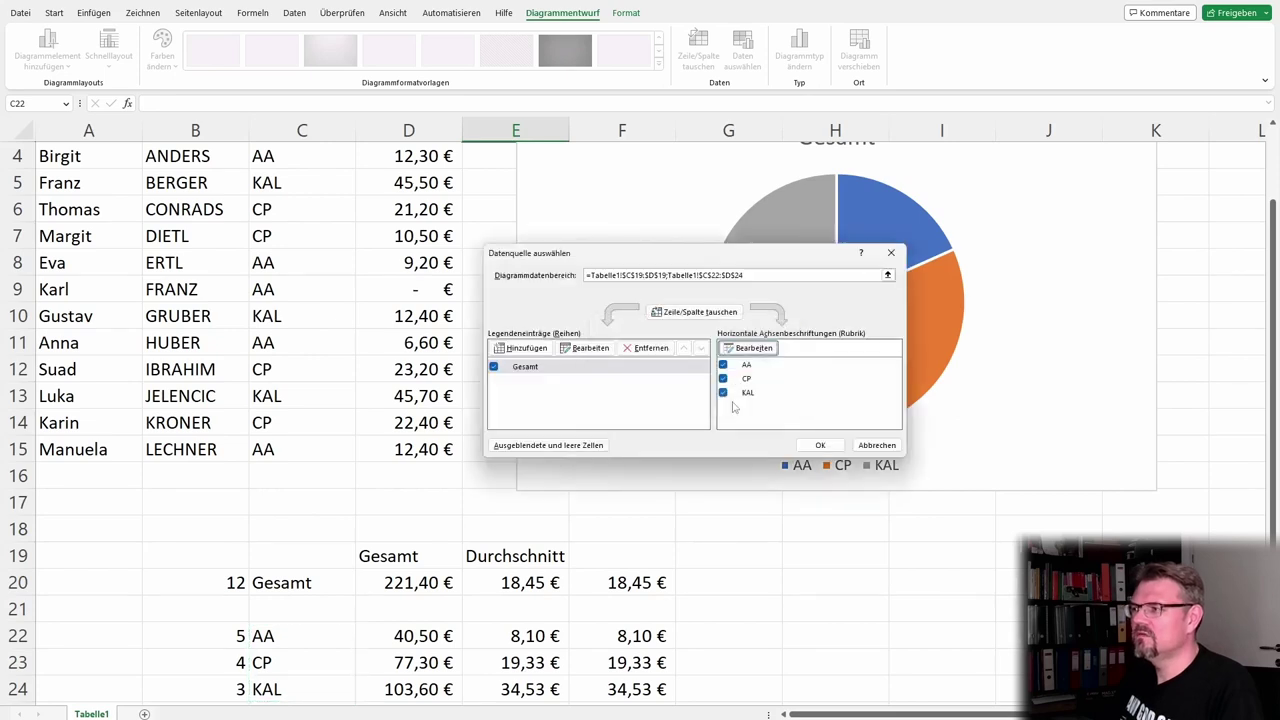
pyautogui.click(820, 445)
pyautogui.click(891, 608)
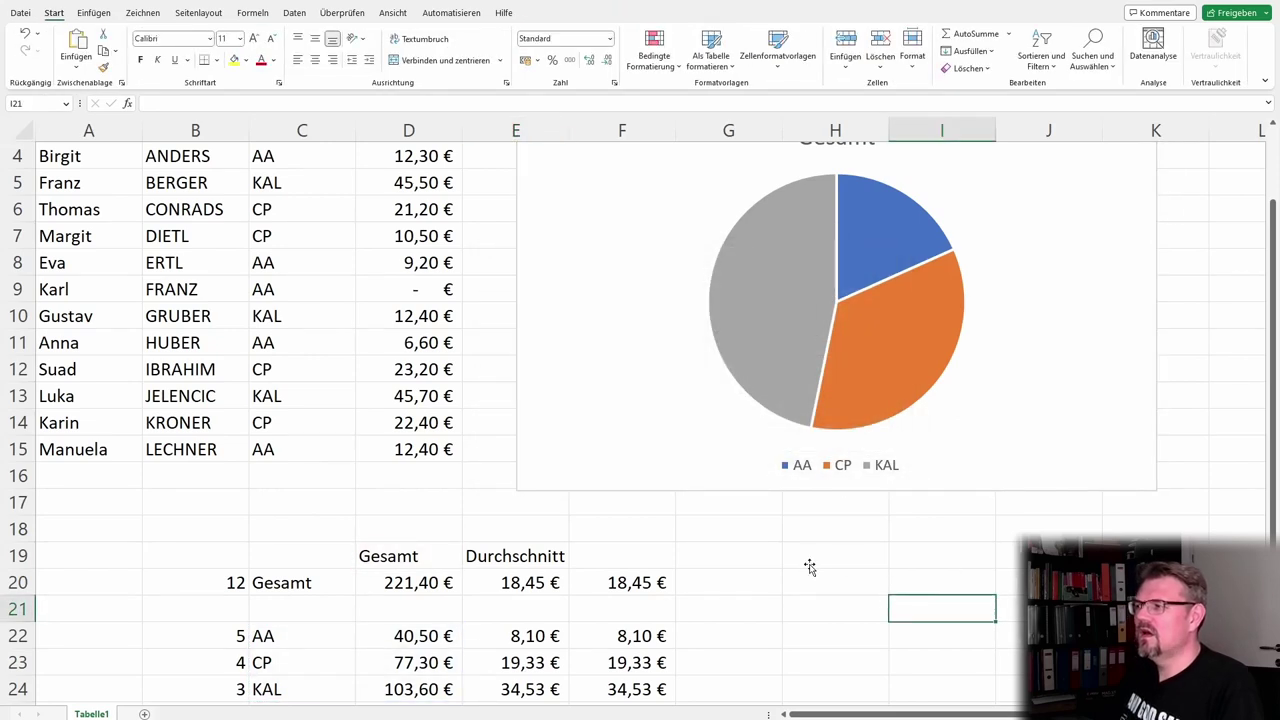
# Drag the Gesamt chart's right edge in so the chart ends at column I.
pyautogui.scroll(1, 810, 567)
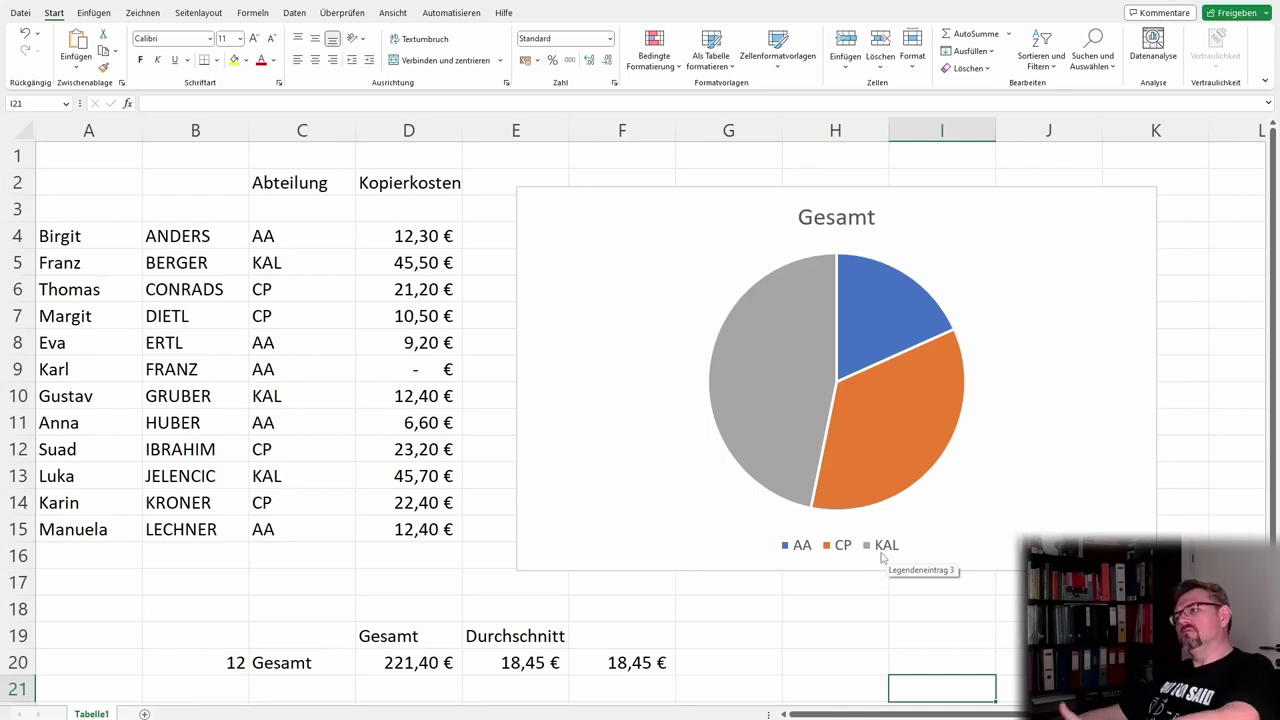
pyautogui.click(1090, 397)
pyautogui.moveTo(1156, 378); pyautogui.dragTo(959, 385)
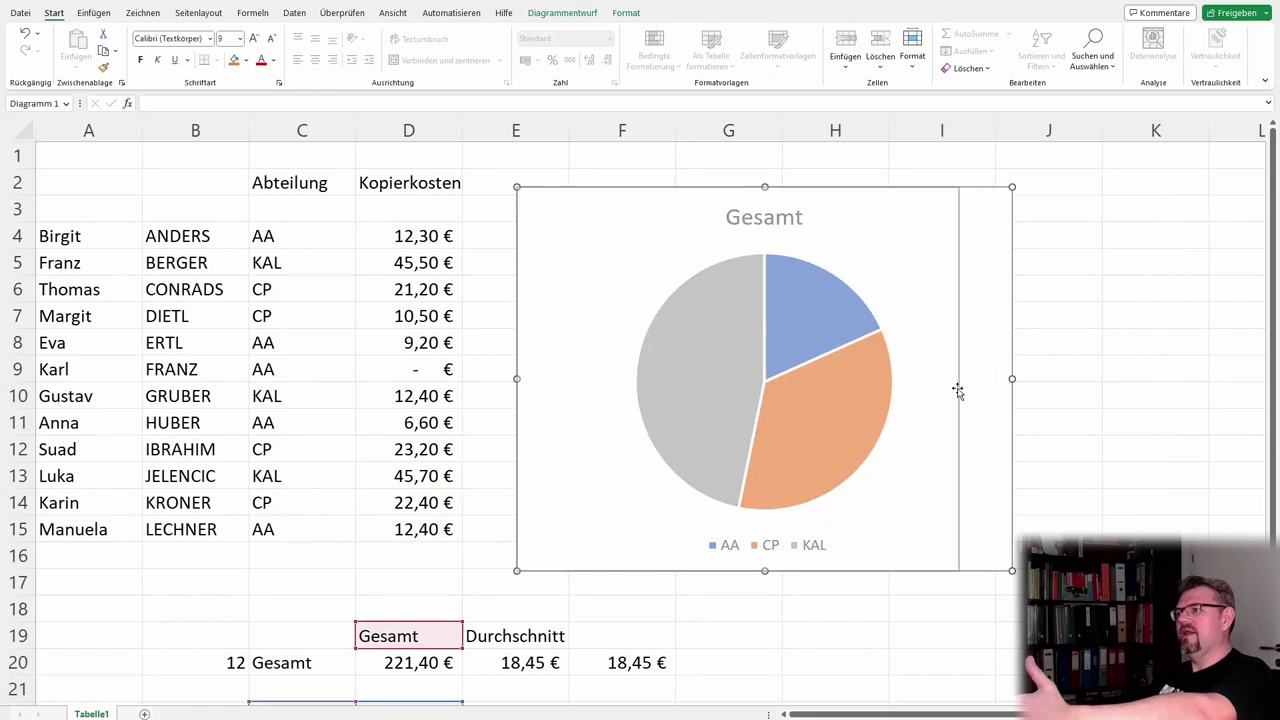
pyautogui.click(1060, 446)
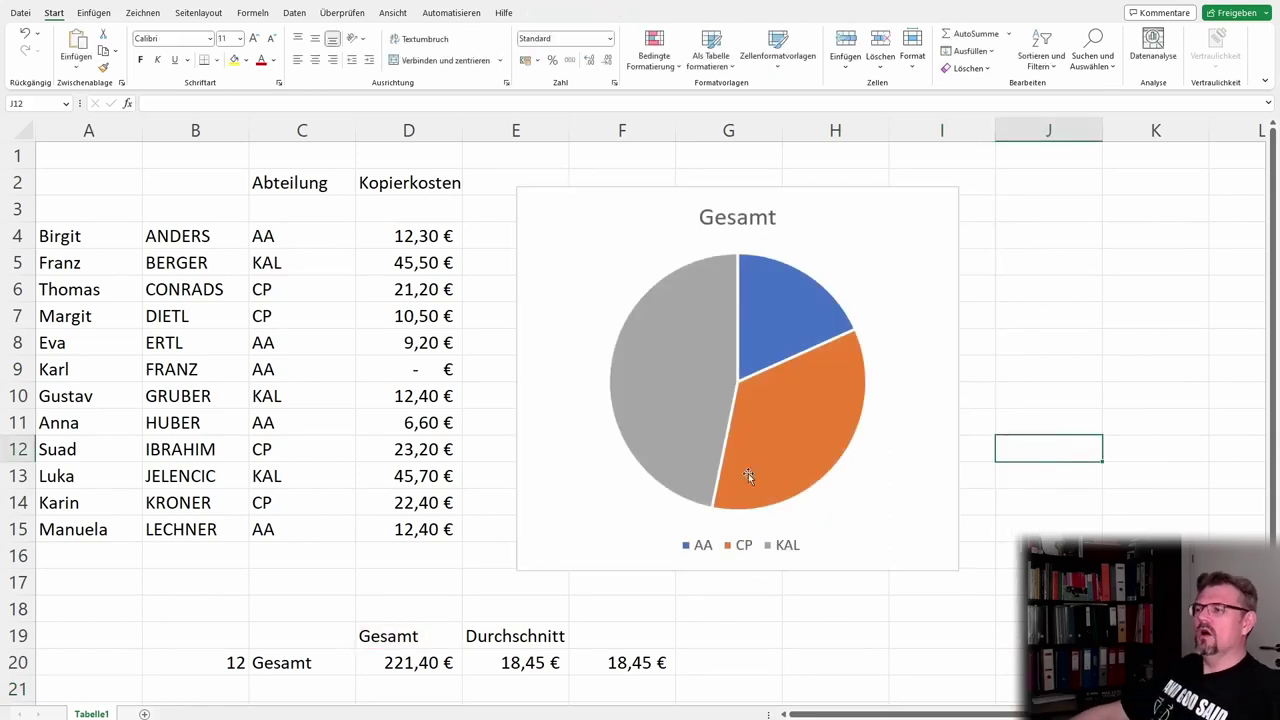
# Add data labels 40,50 €, 77,30 € and 103,60 € to the slices, then open Change Chart Type.
pyautogui.click(945, 220)
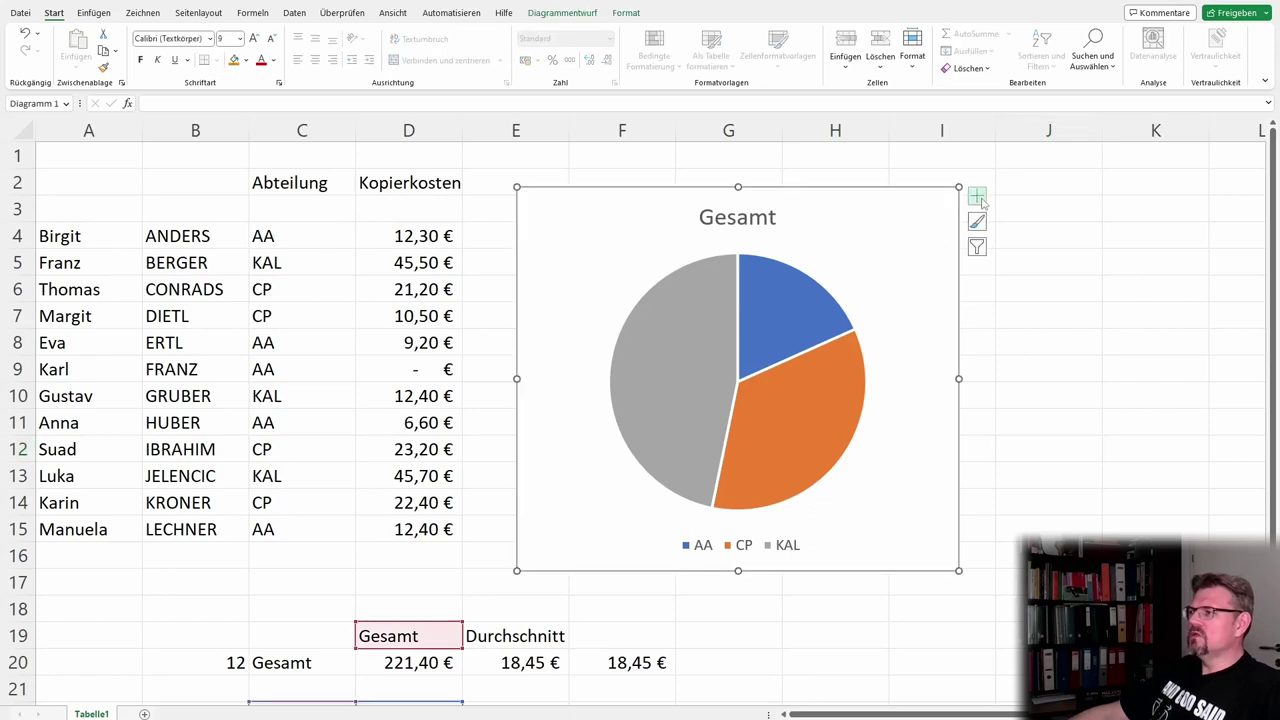
pyautogui.click(979, 198)
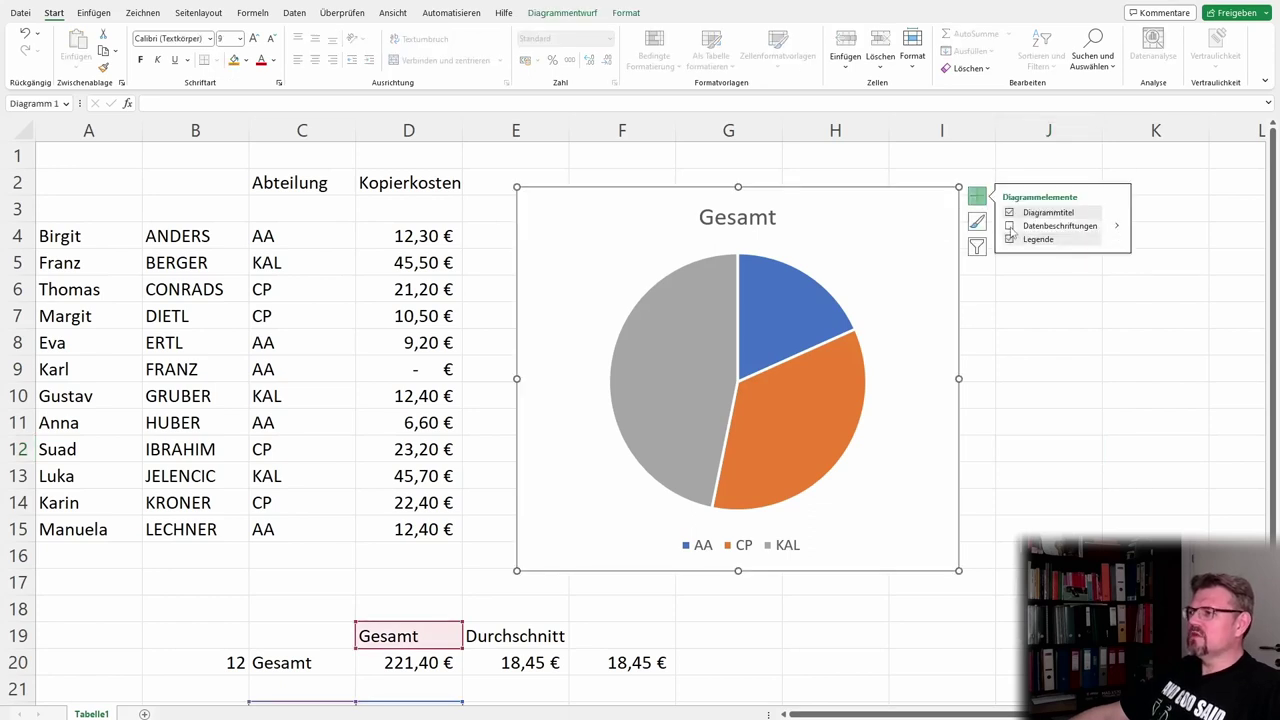
pyautogui.click(1009, 226)
pyautogui.click(1050, 397)
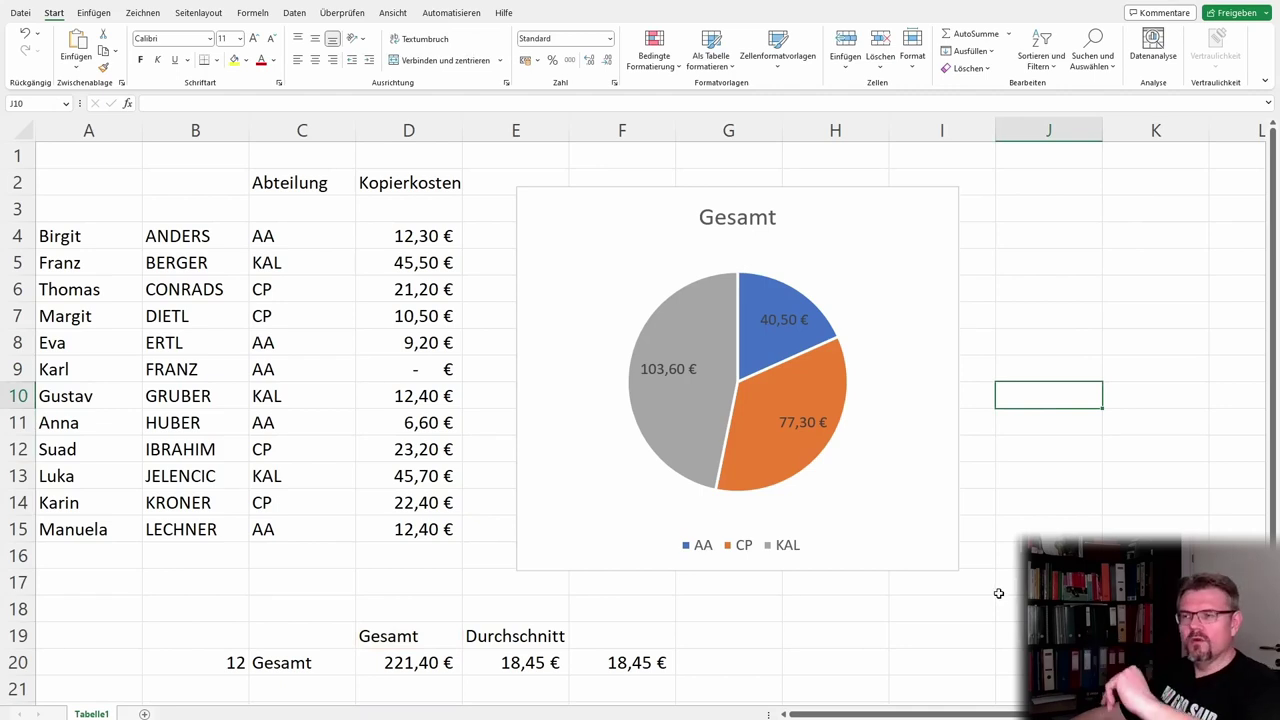
pyautogui.rightClick(896, 257)
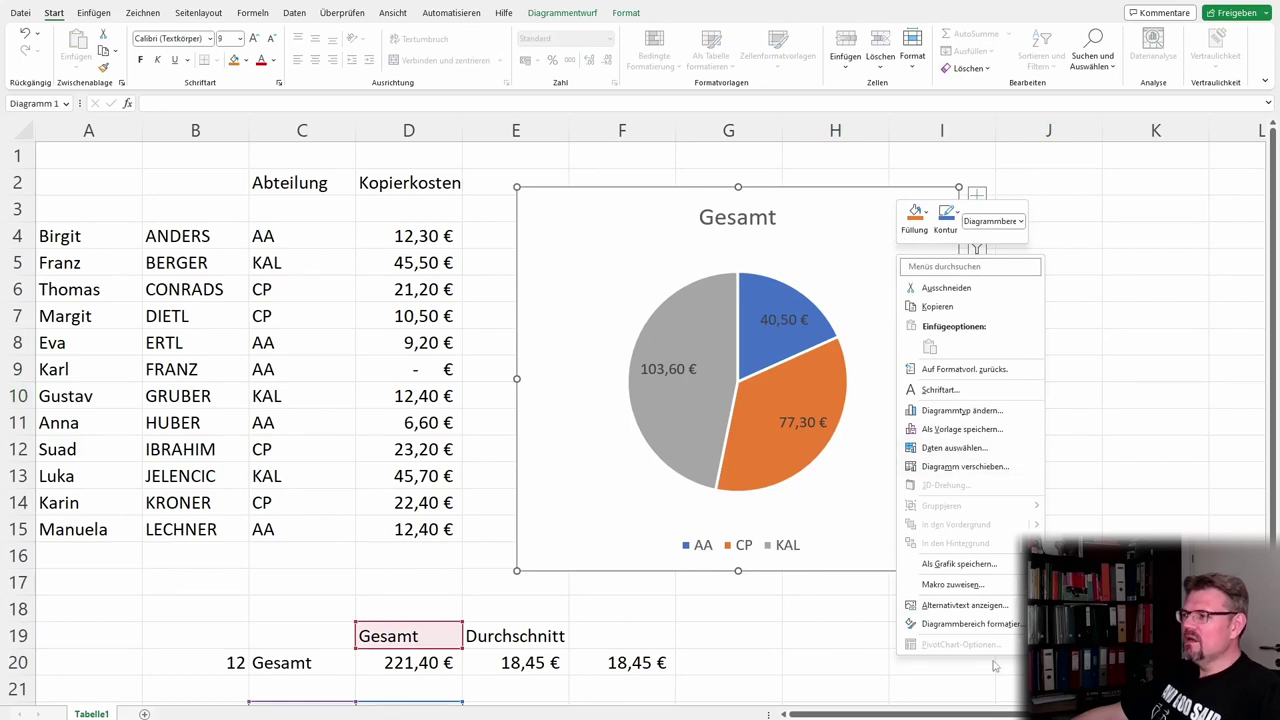
pyautogui.click(986, 410)
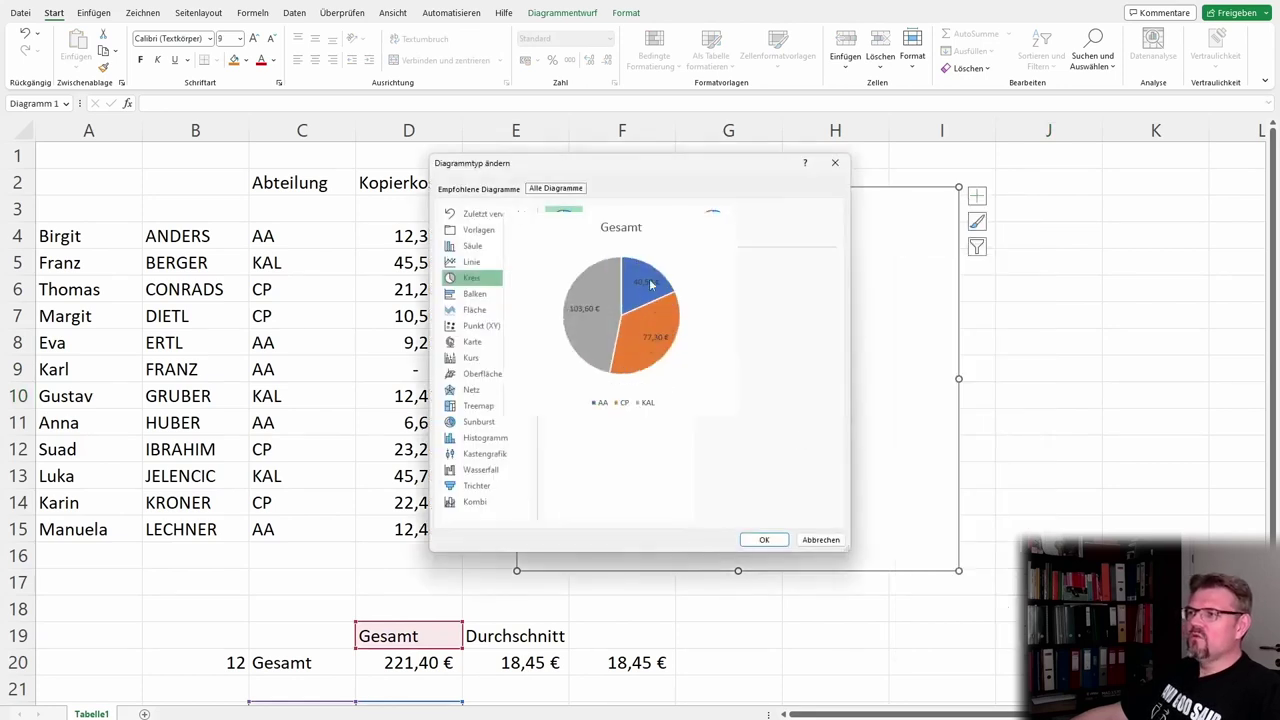
# Switch the Gesamt chart to the 3-D Pie subtype.
pyautogui.click(604, 228)
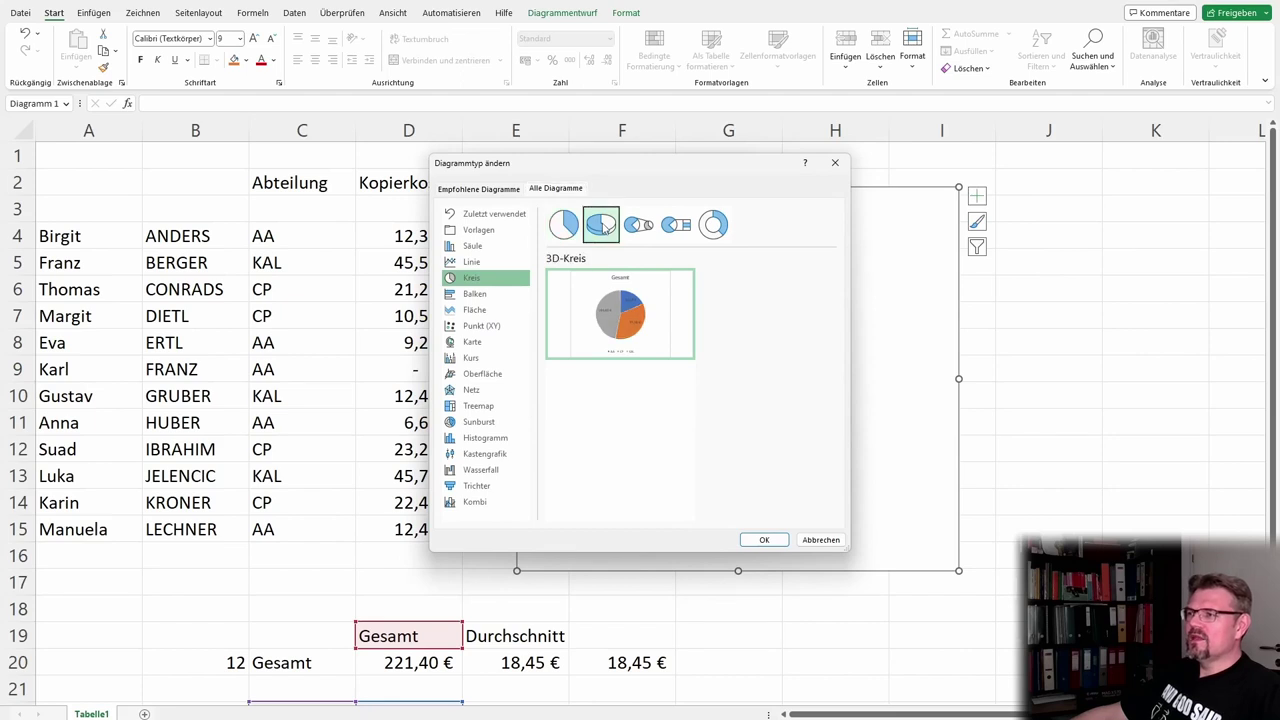
pyautogui.click(765, 540)
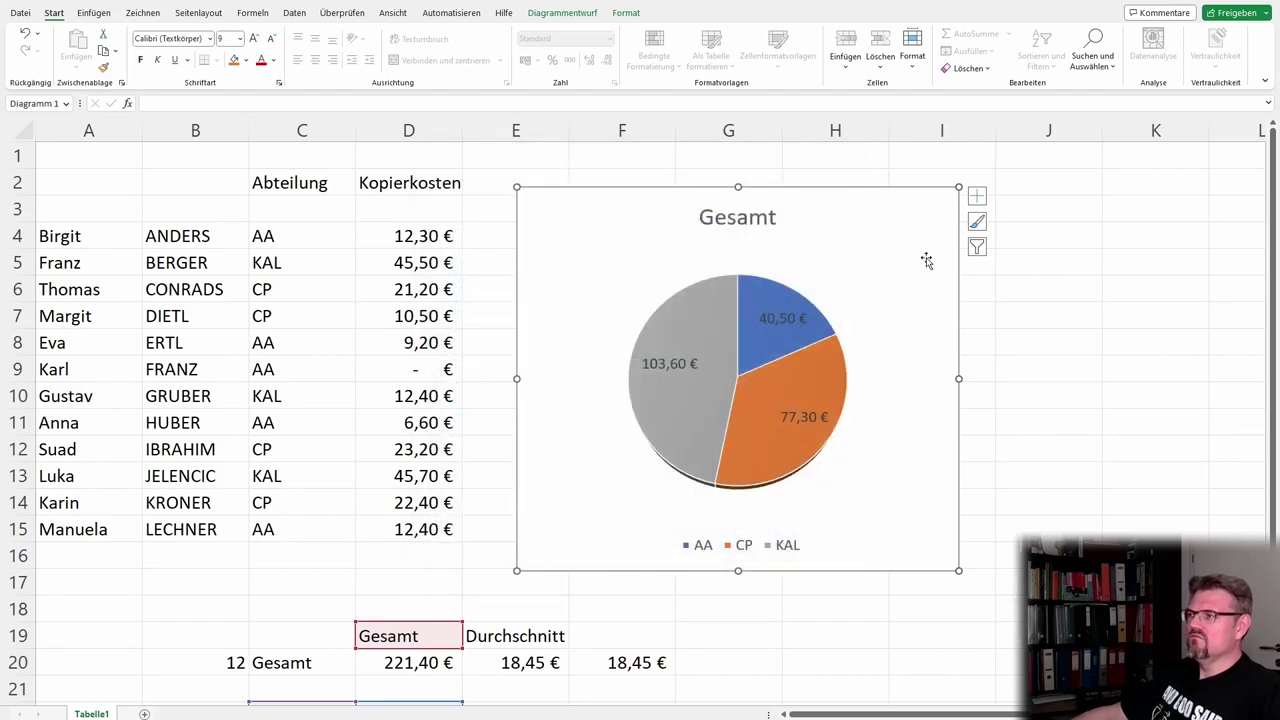
pyautogui.click(562, 14)
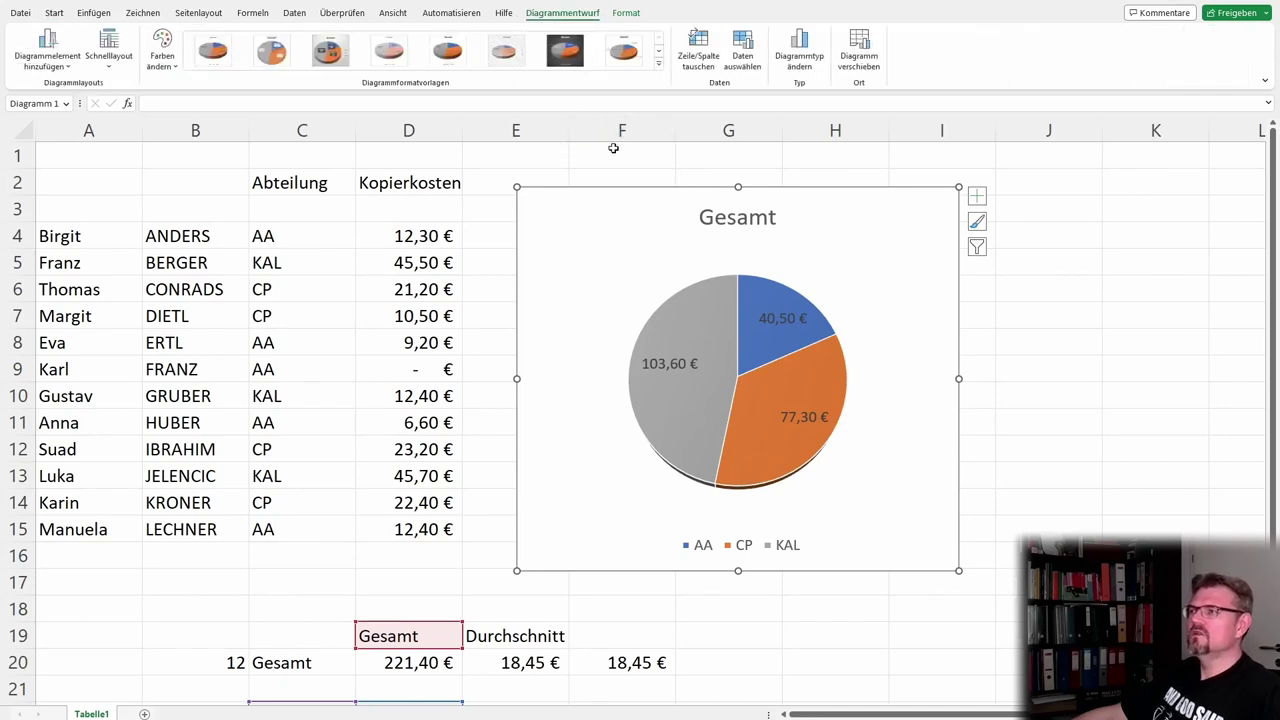
pyautogui.click(628, 12)
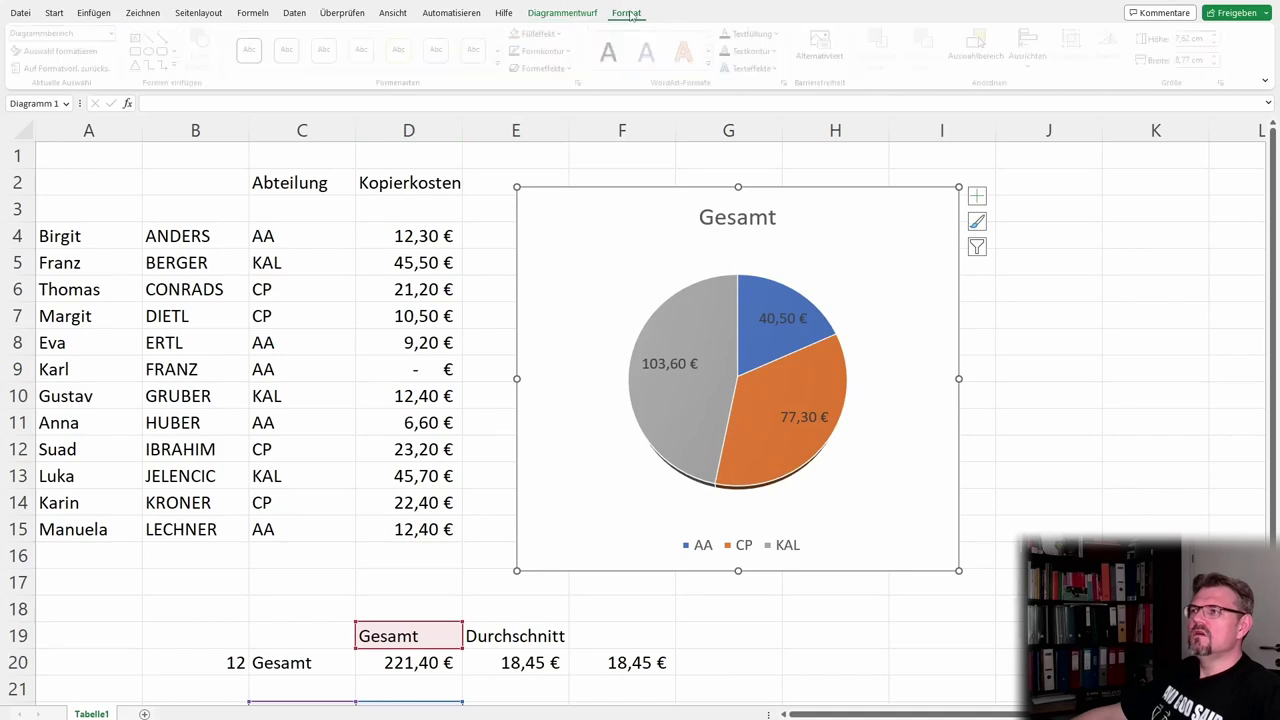
pyautogui.click(730, 377)
pyautogui.moveTo(716, 483)
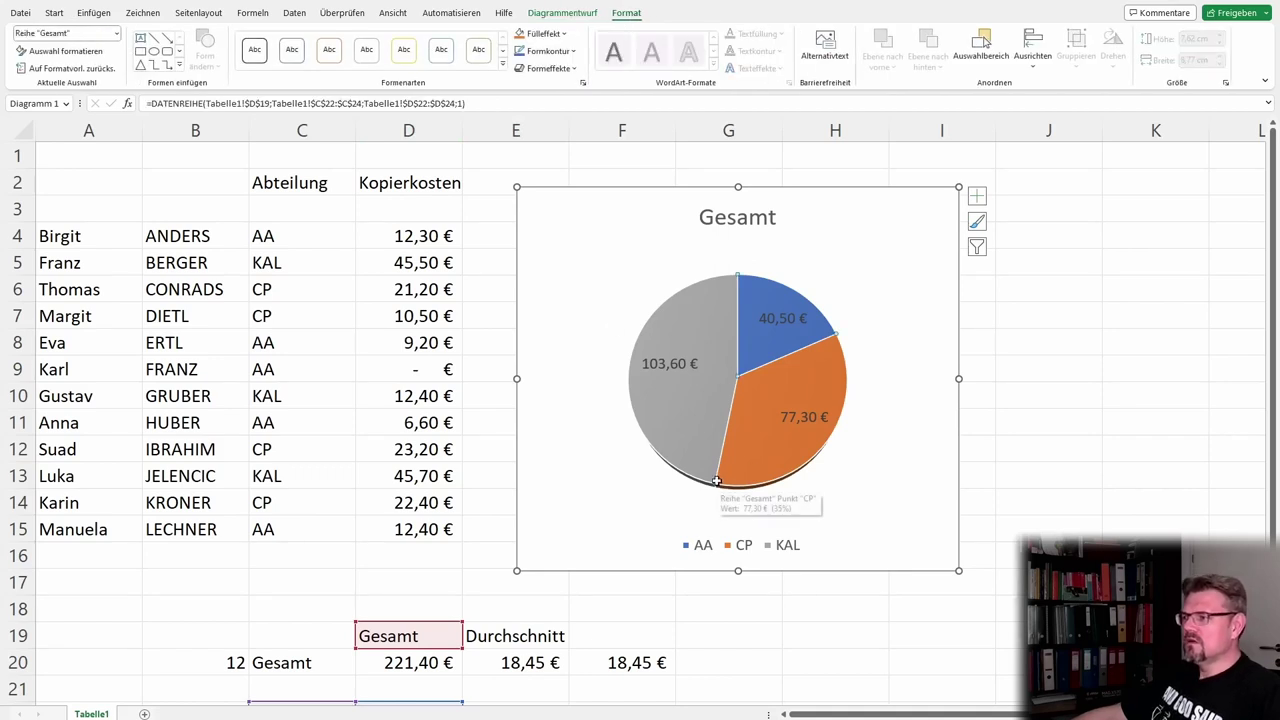
pyautogui.moveTo(718, 486); pyautogui.dragTo(720, 462)
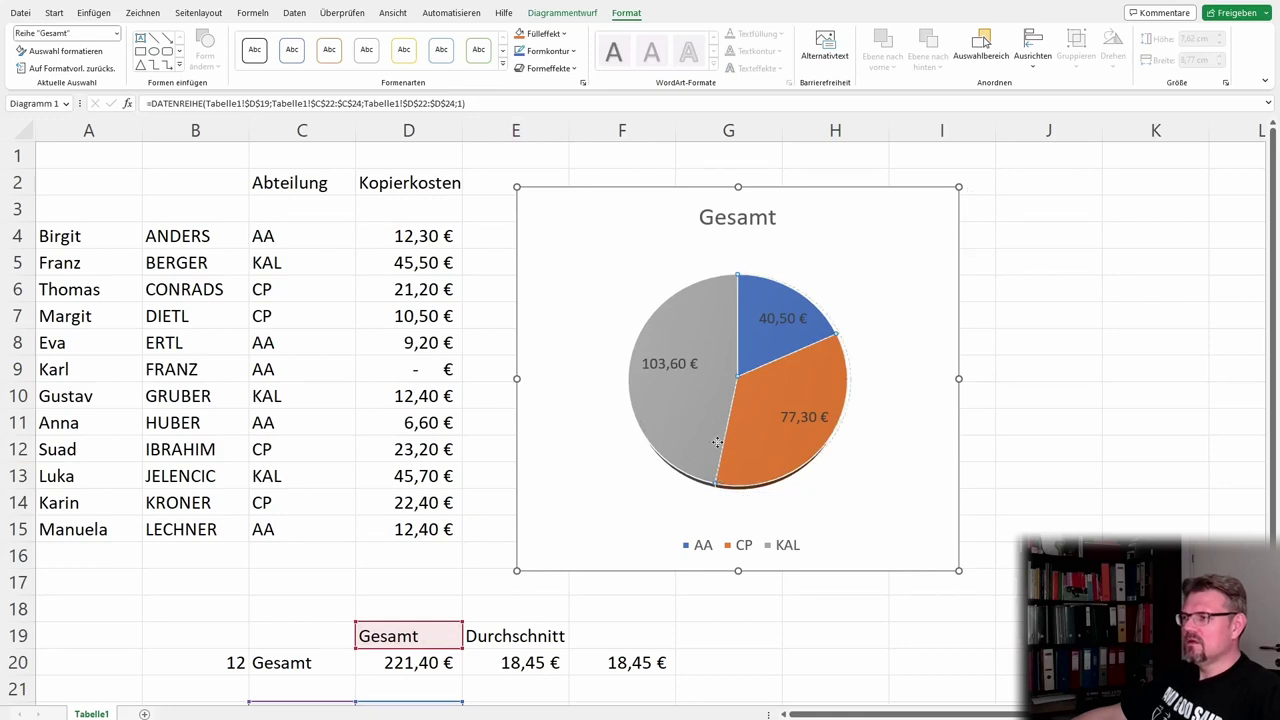
pyautogui.click(737, 382)
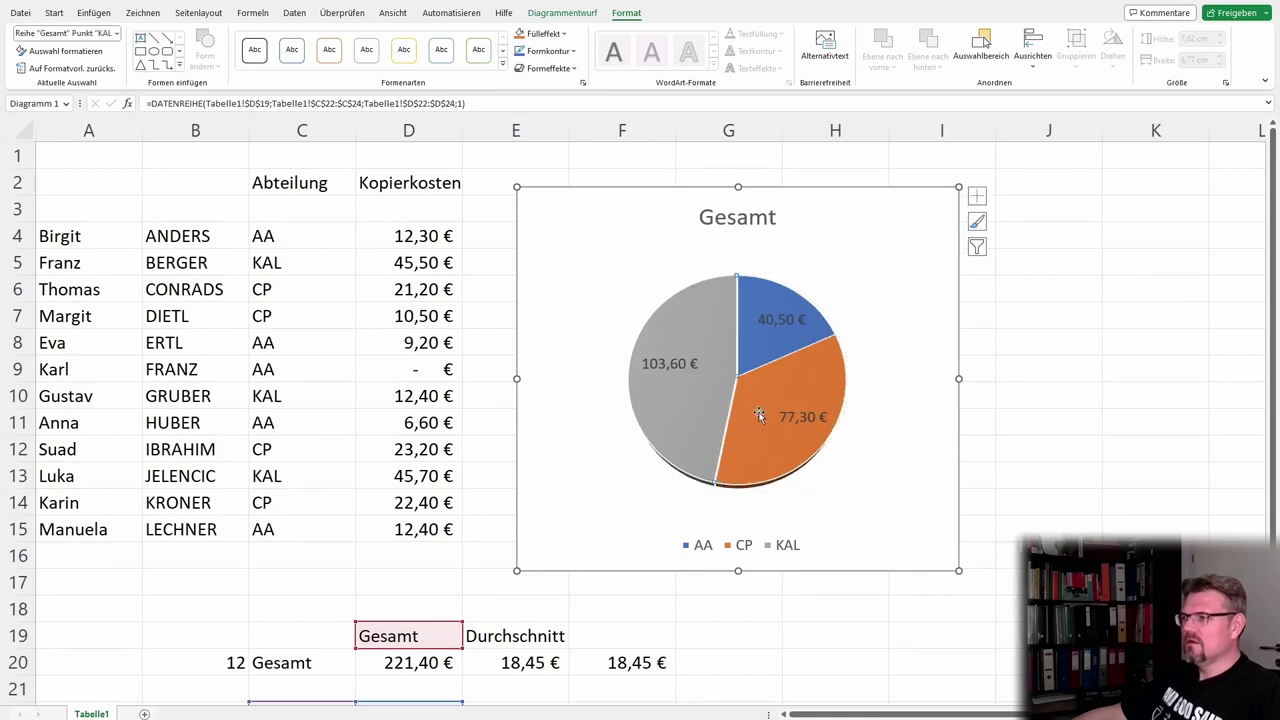
pyautogui.click(759, 415)
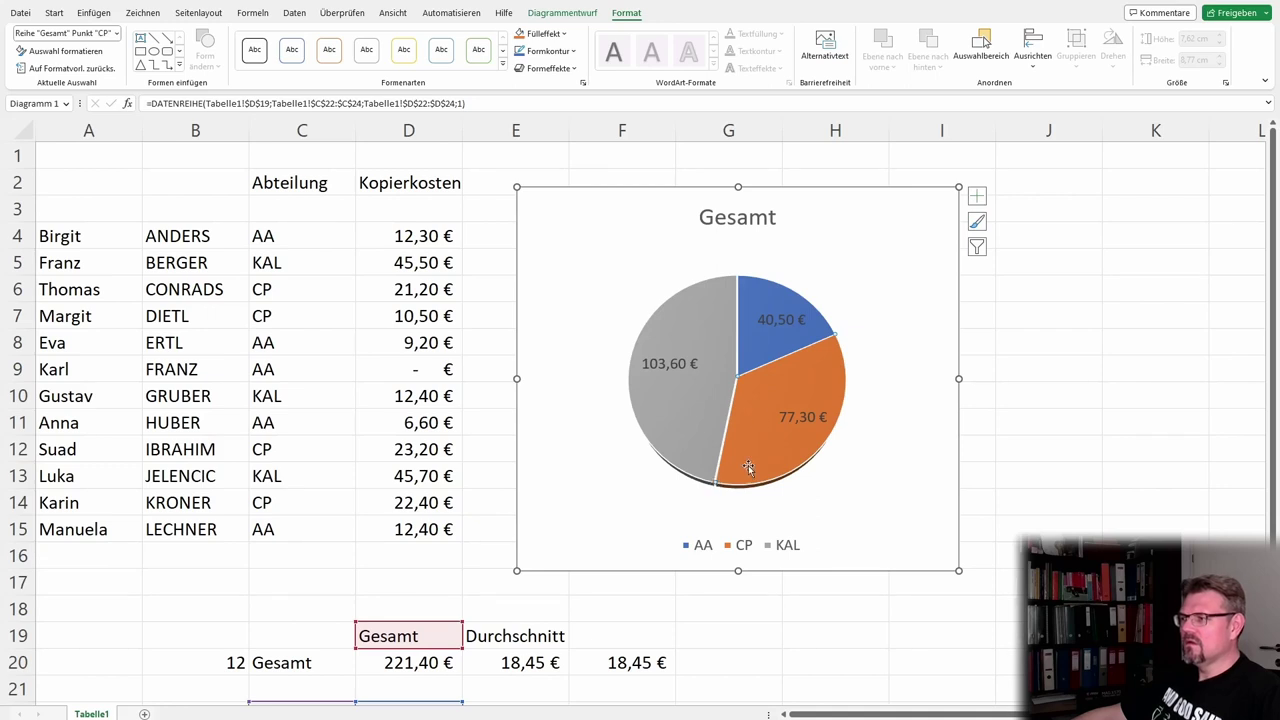
pyautogui.moveTo(796, 390)
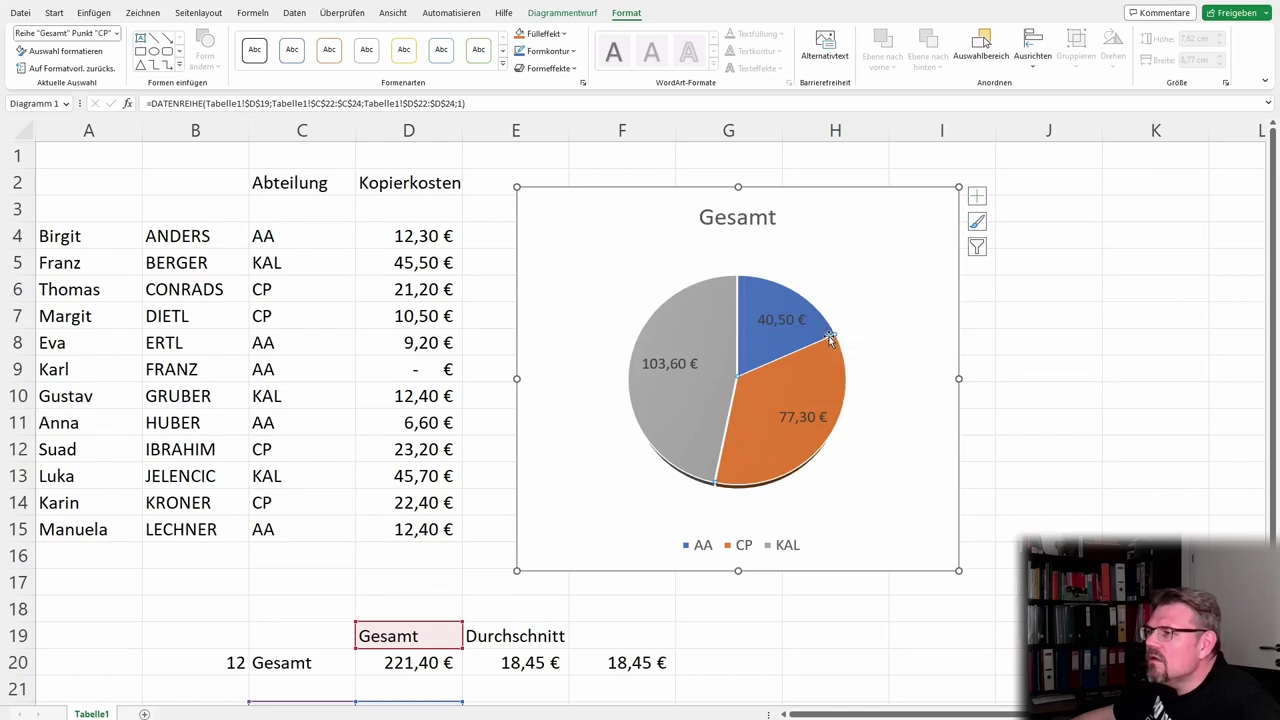
pyautogui.moveTo(834, 336); pyautogui.dragTo(843, 312)
pyautogui.click(790, 425)
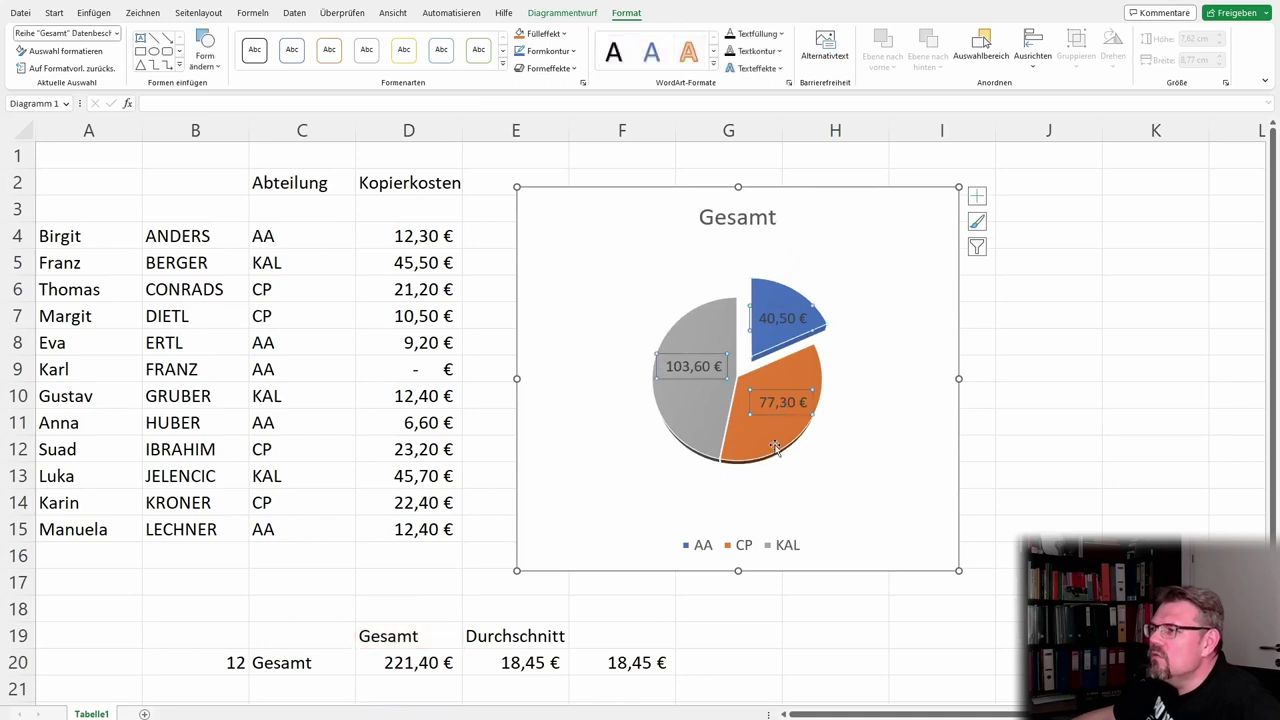
pyautogui.click(778, 448)
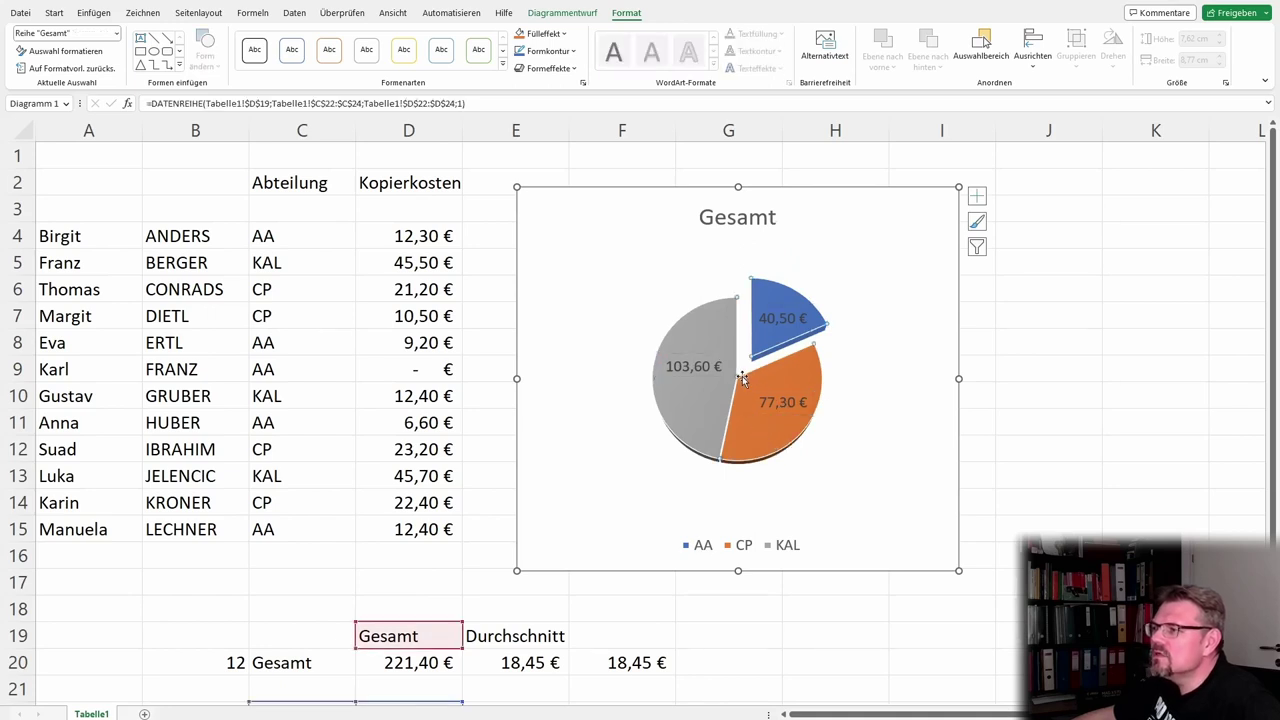
pyautogui.click(776, 410)
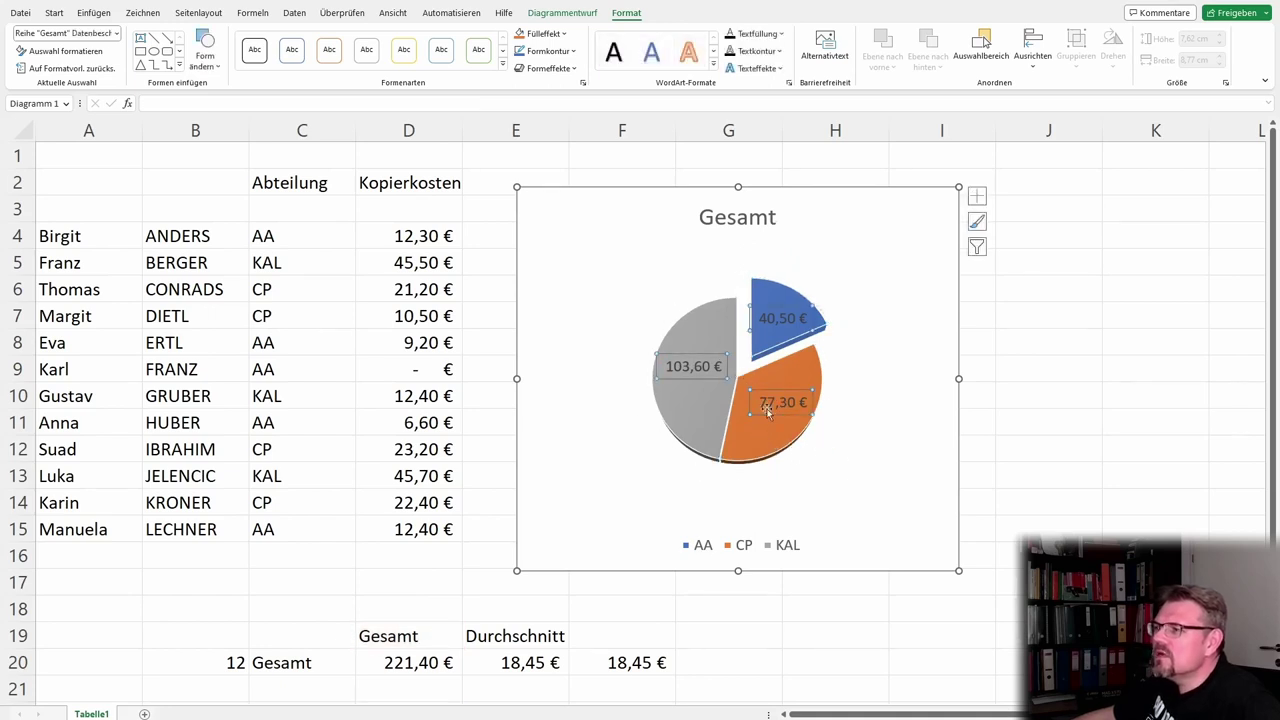
pyautogui.moveTo(768, 412); pyautogui.dragTo(860, 472)
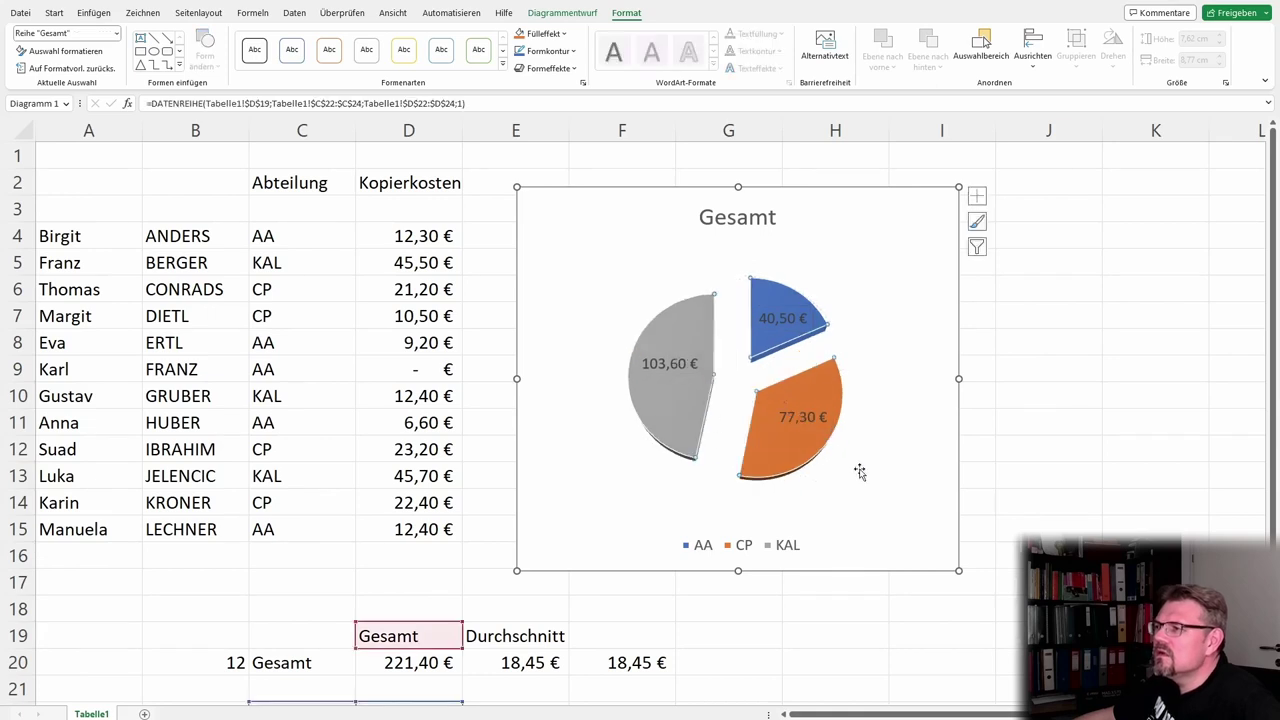
pyautogui.click(795, 335)
pyautogui.moveTo(795, 340); pyautogui.dragTo(830, 335)
pyautogui.click(890, 368)
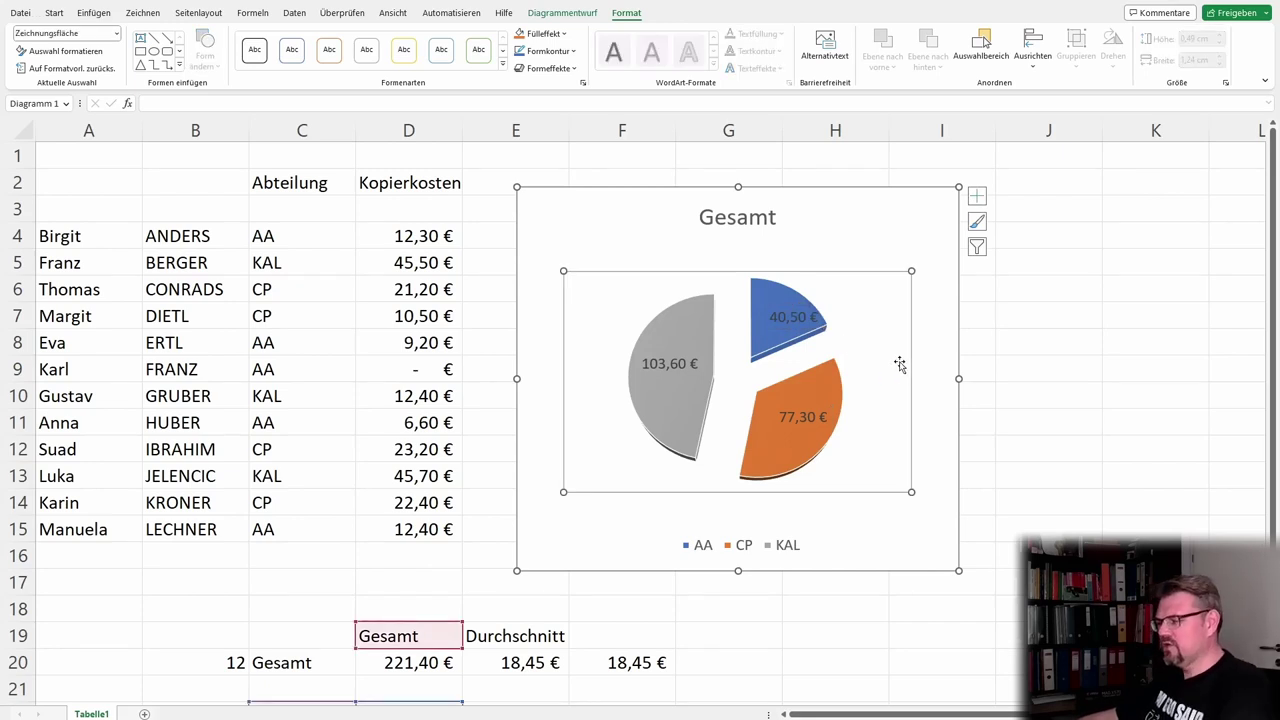
pyautogui.hotkey('ctrl', 'z')
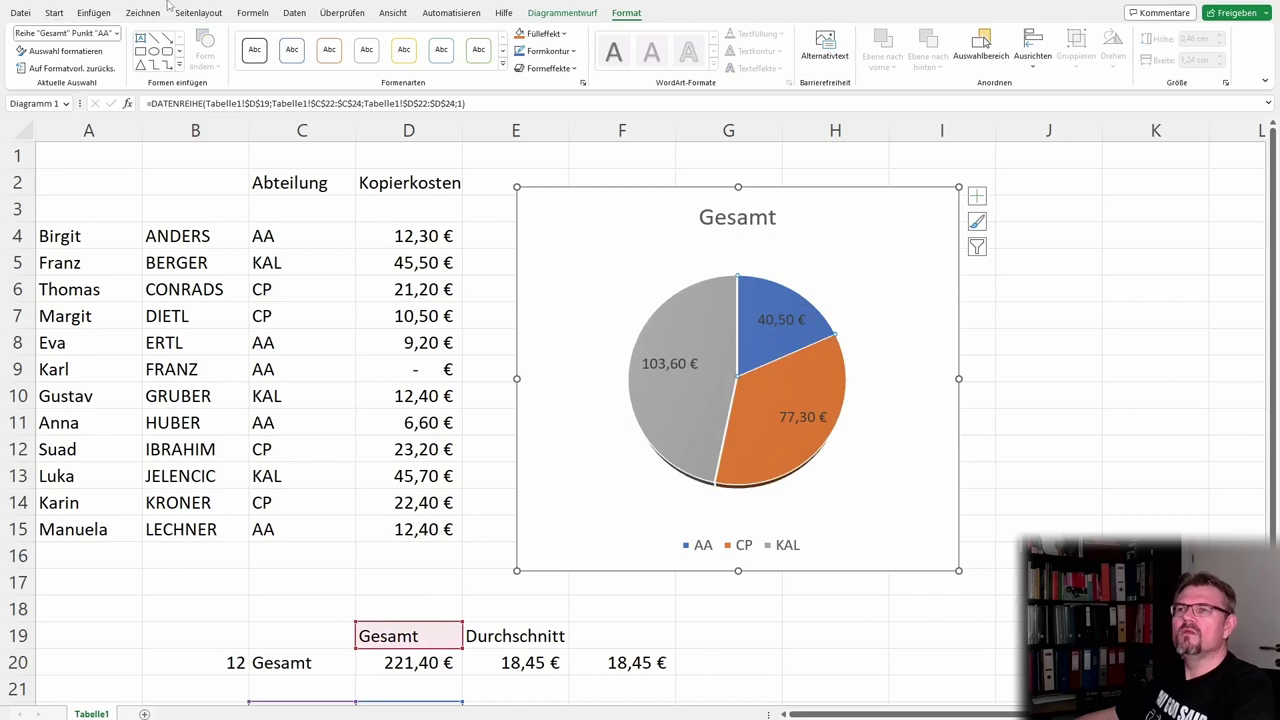
# Undo the last four chart changes to flatten the pie, then delete the Gesamt chart.
pyautogui.click(54, 14)
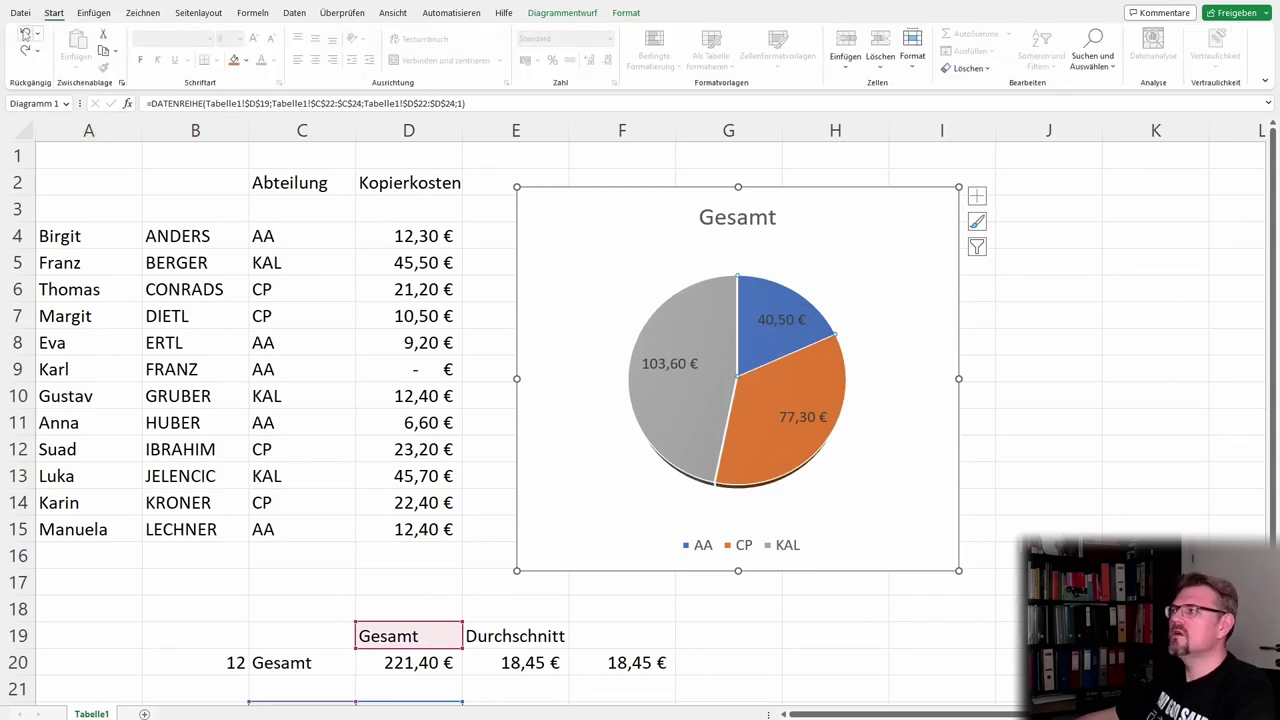
pyautogui.click(25, 33)
pyautogui.click(25, 33)
pyautogui.click(25, 33)
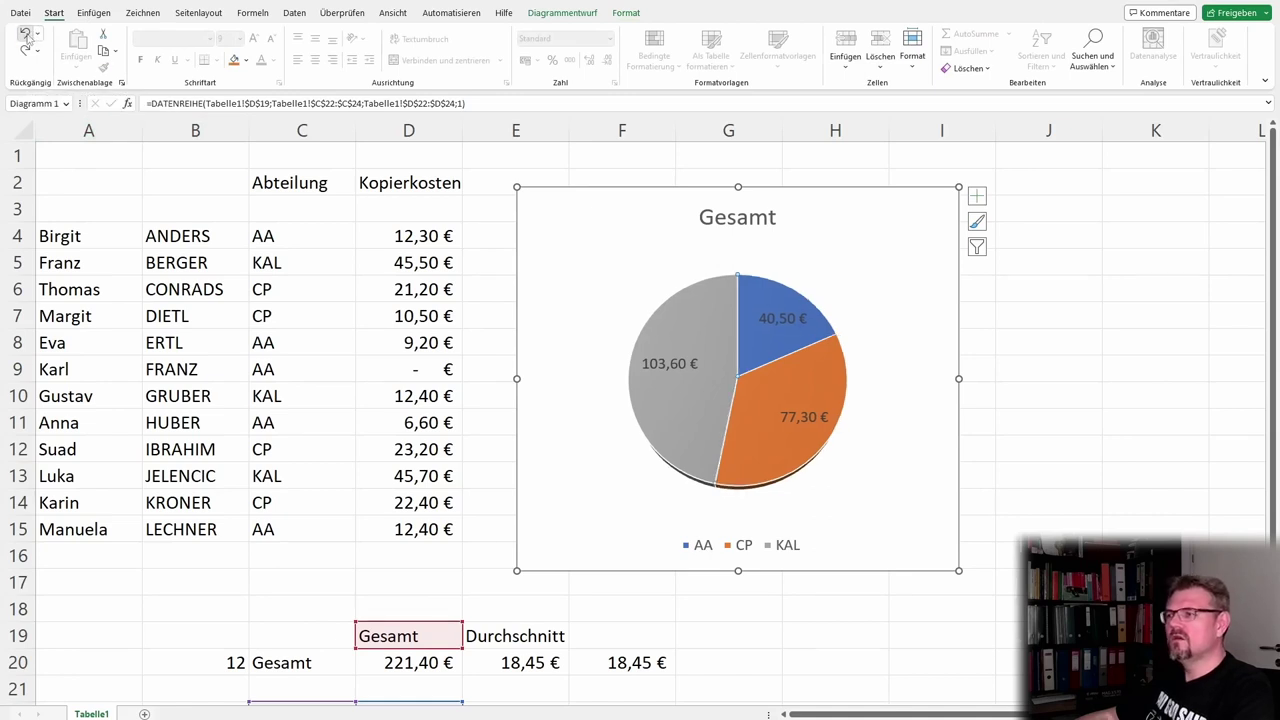
pyautogui.click(25, 33)
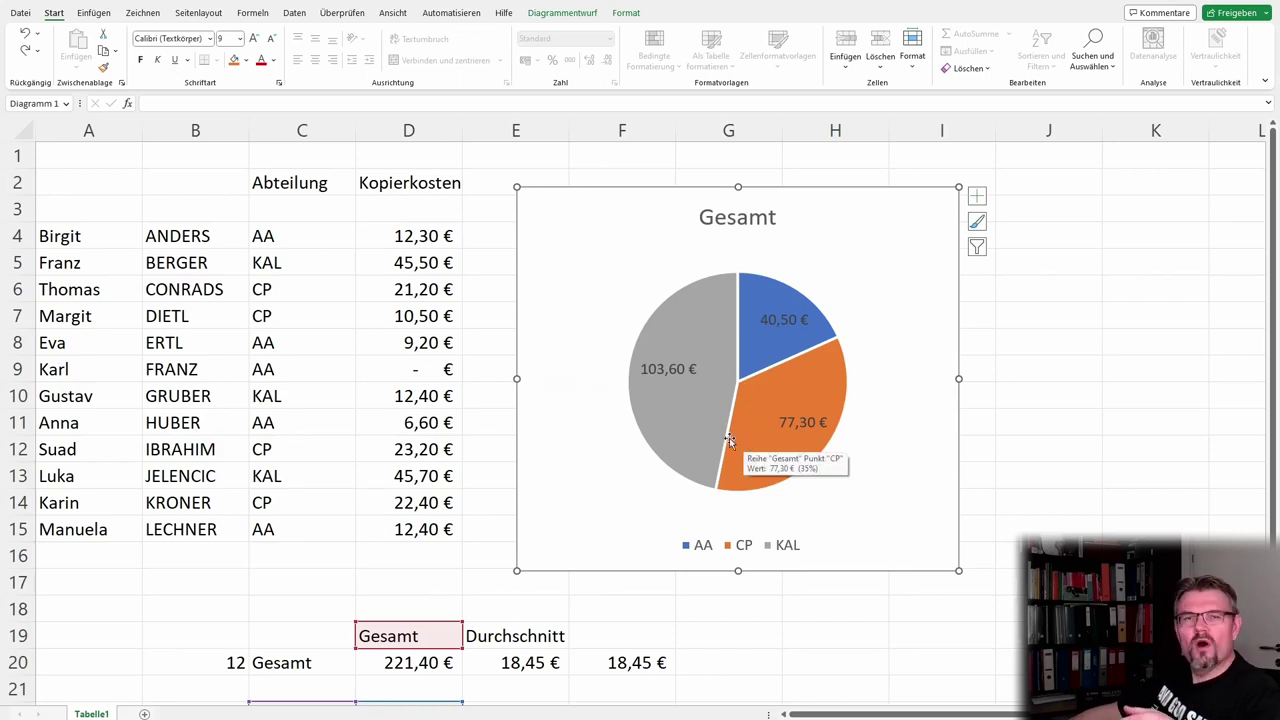
pyautogui.press('Delete')
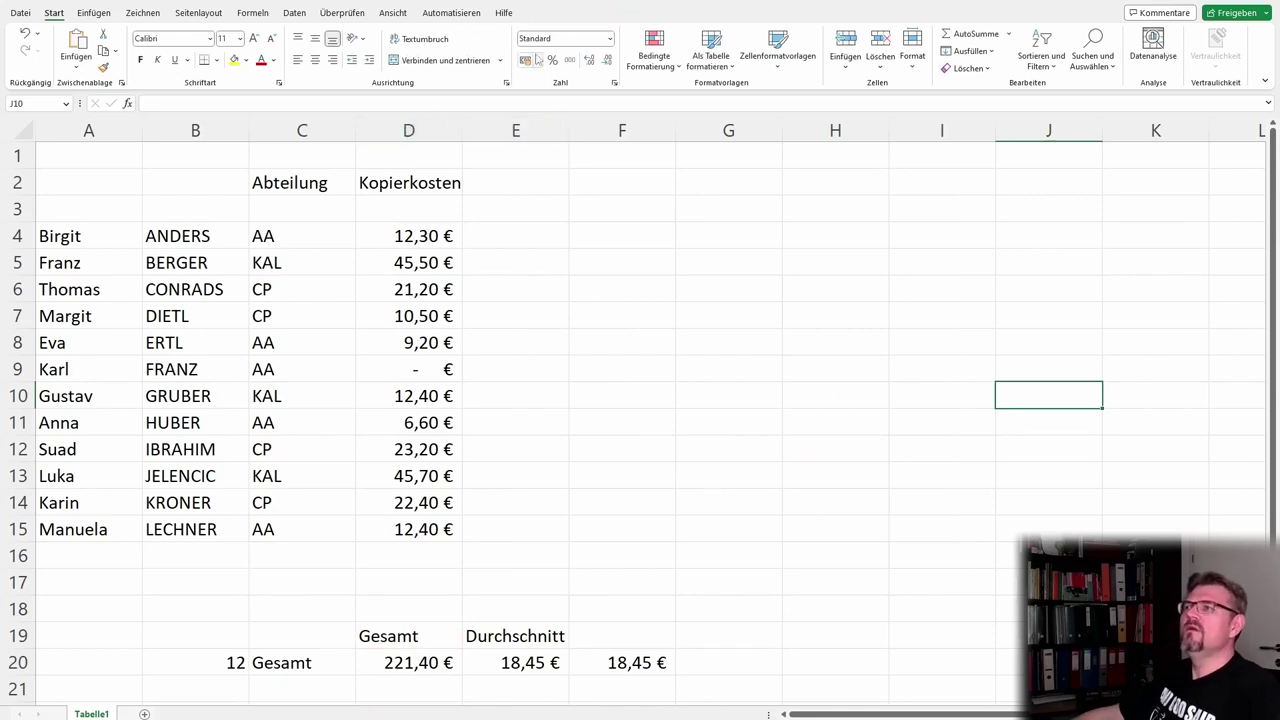
# Insert a pie-of-pie chart and move it up beside the table.
pyautogui.click(104, 15)
pyautogui.click(576, 69)
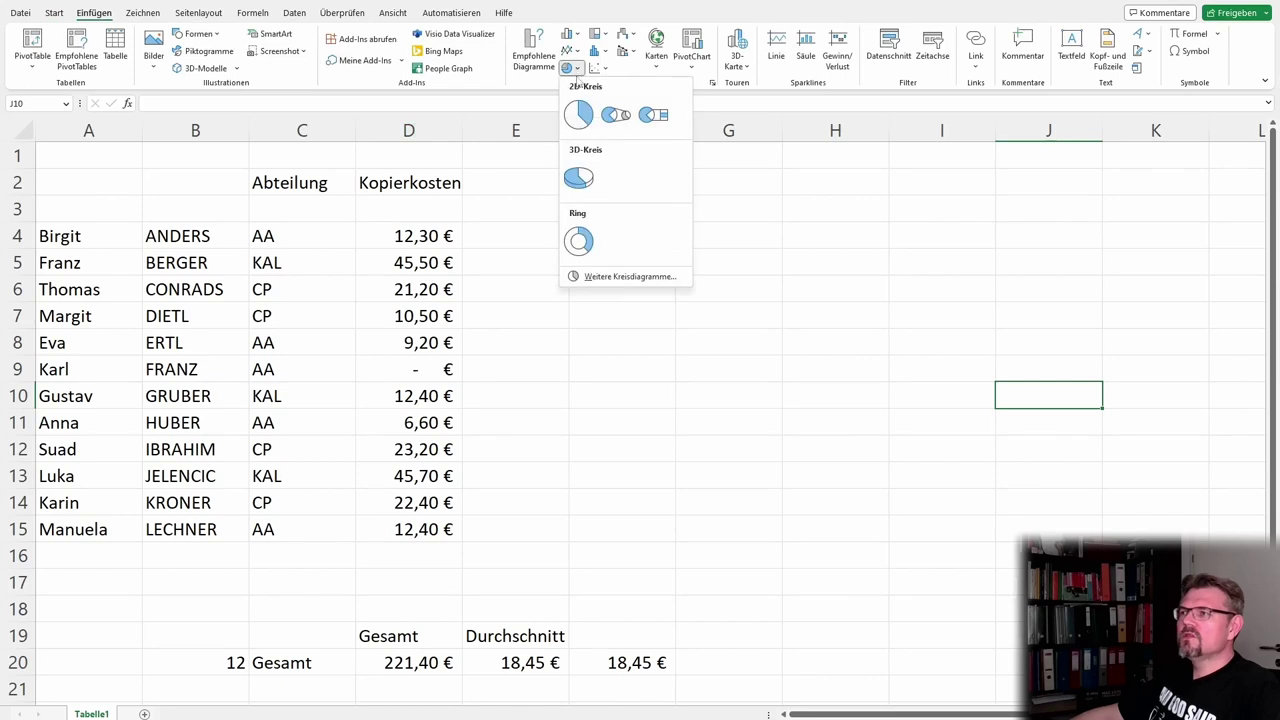
pyautogui.click(619, 118)
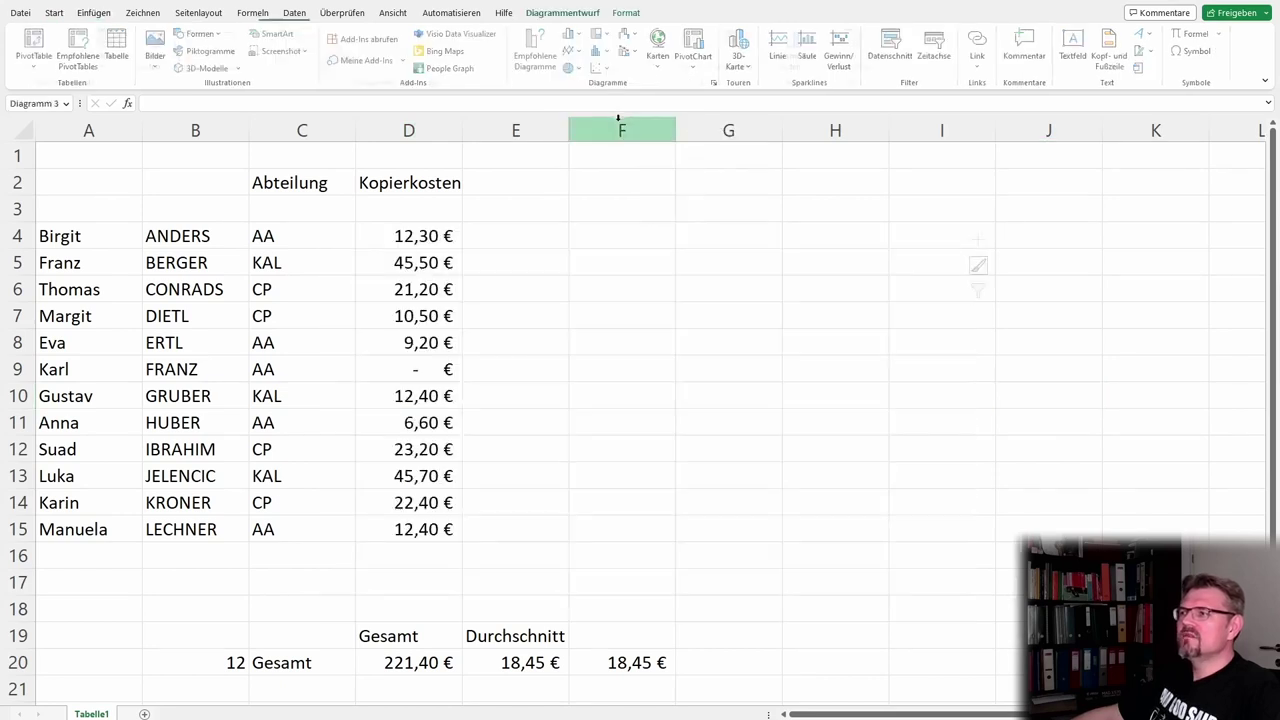
pyautogui.moveTo(603, 346); pyautogui.dragTo(753, 308)
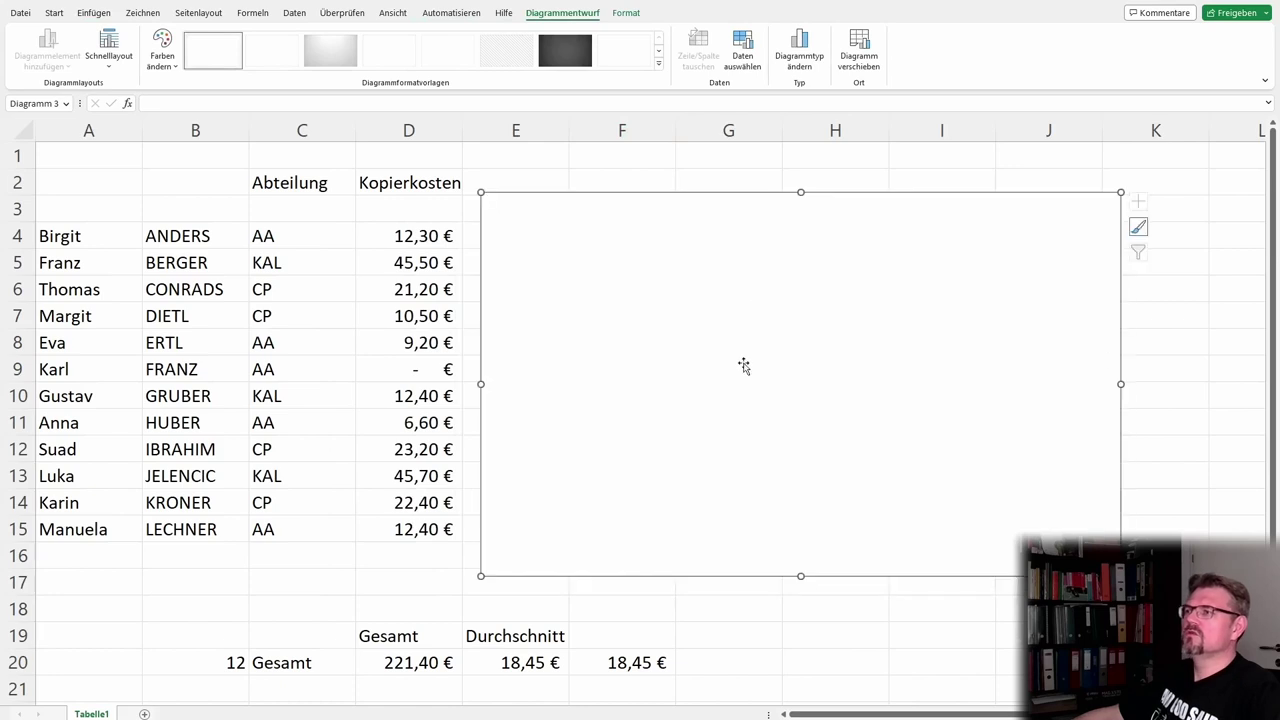
# Add a chart series named from D2 (Kopierkosten) with values from D4:D15.
pyautogui.rightClick(695, 340)
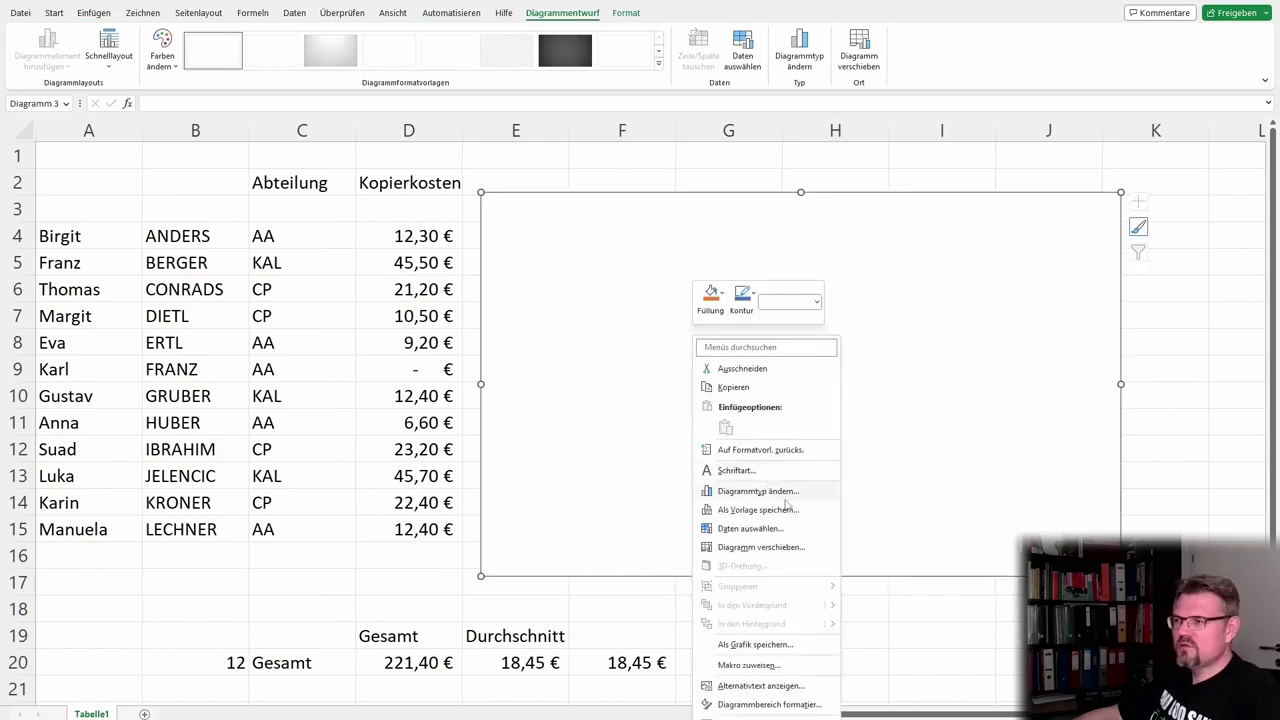
pyautogui.click(780, 529)
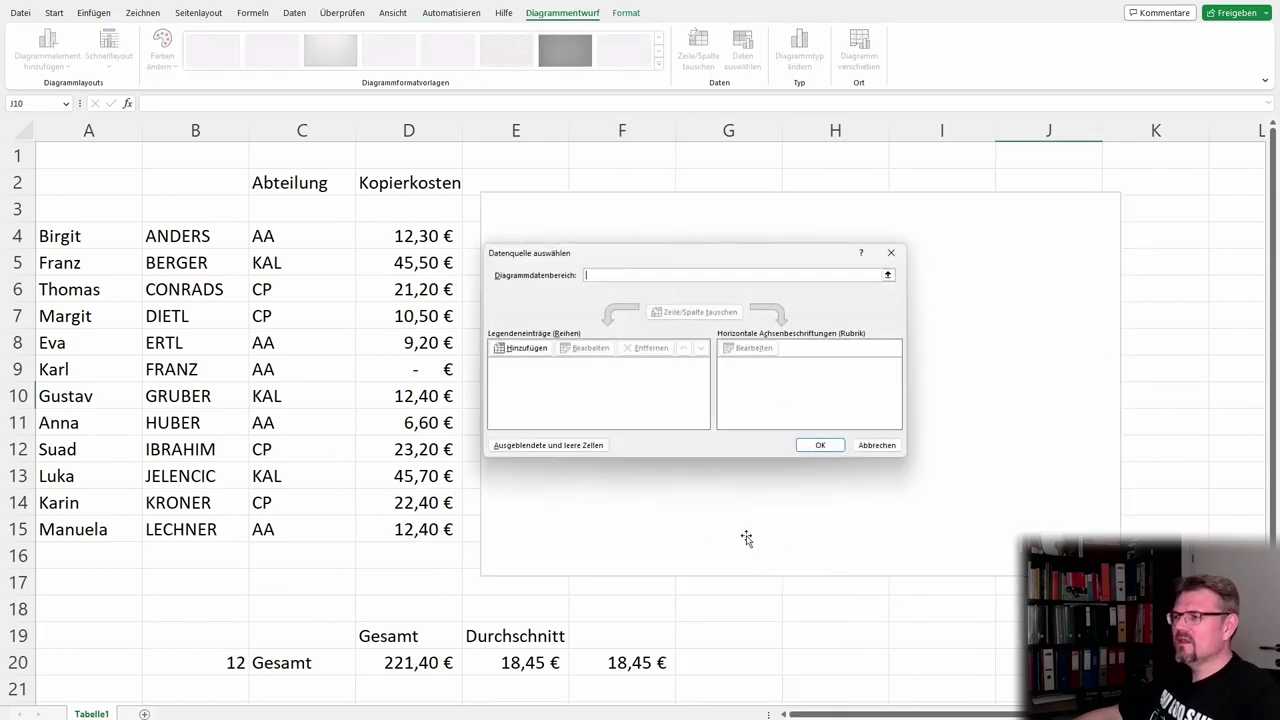
pyautogui.click(522, 347)
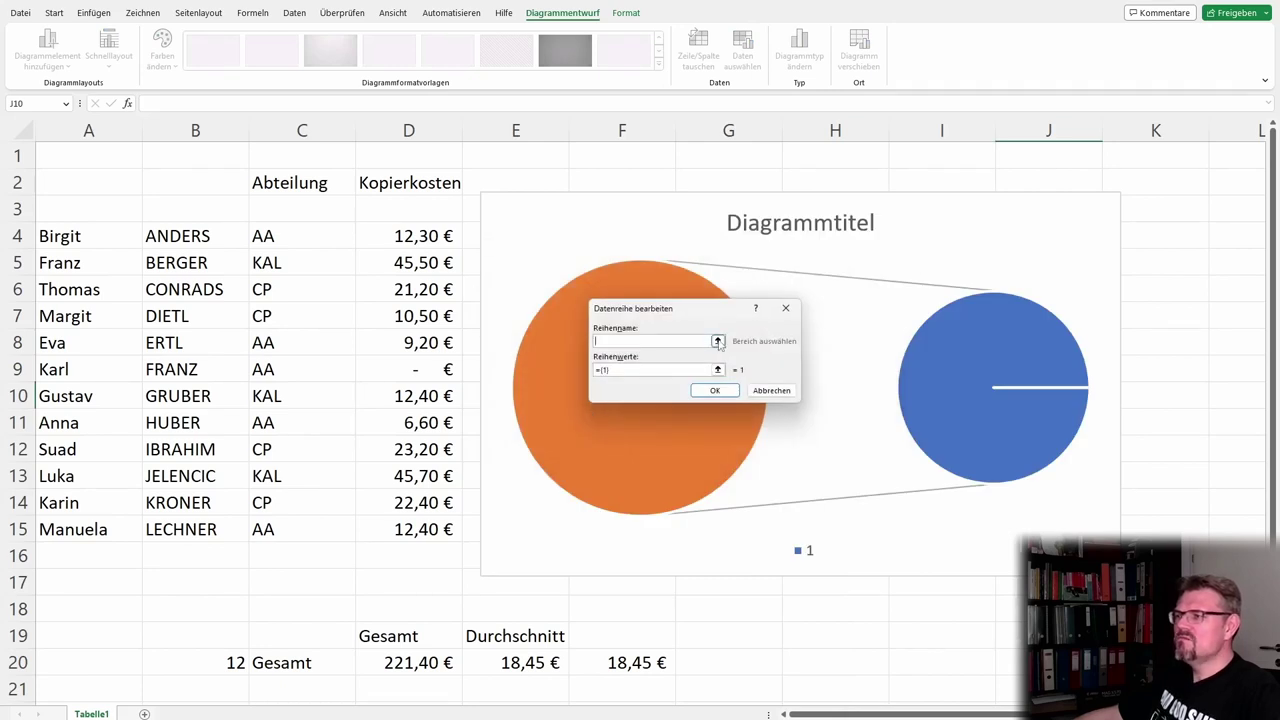
pyautogui.click(717, 341)
pyautogui.click(408, 183)
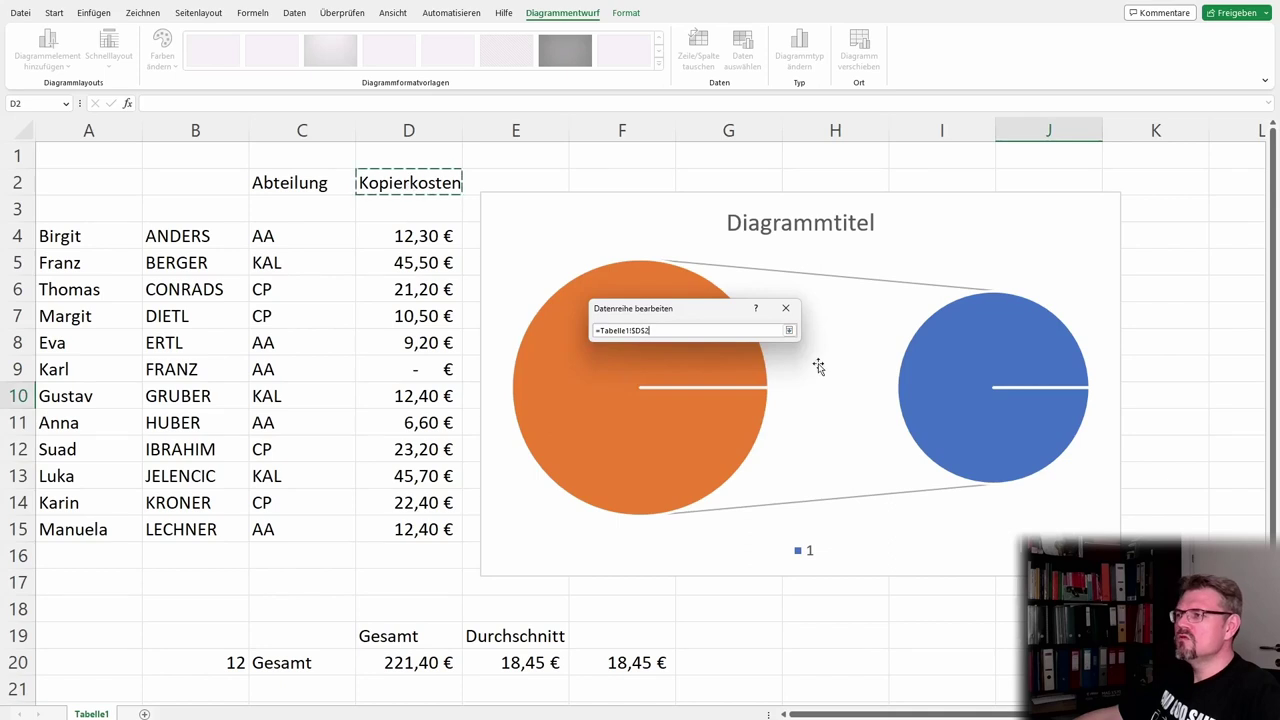
pyautogui.click(790, 331)
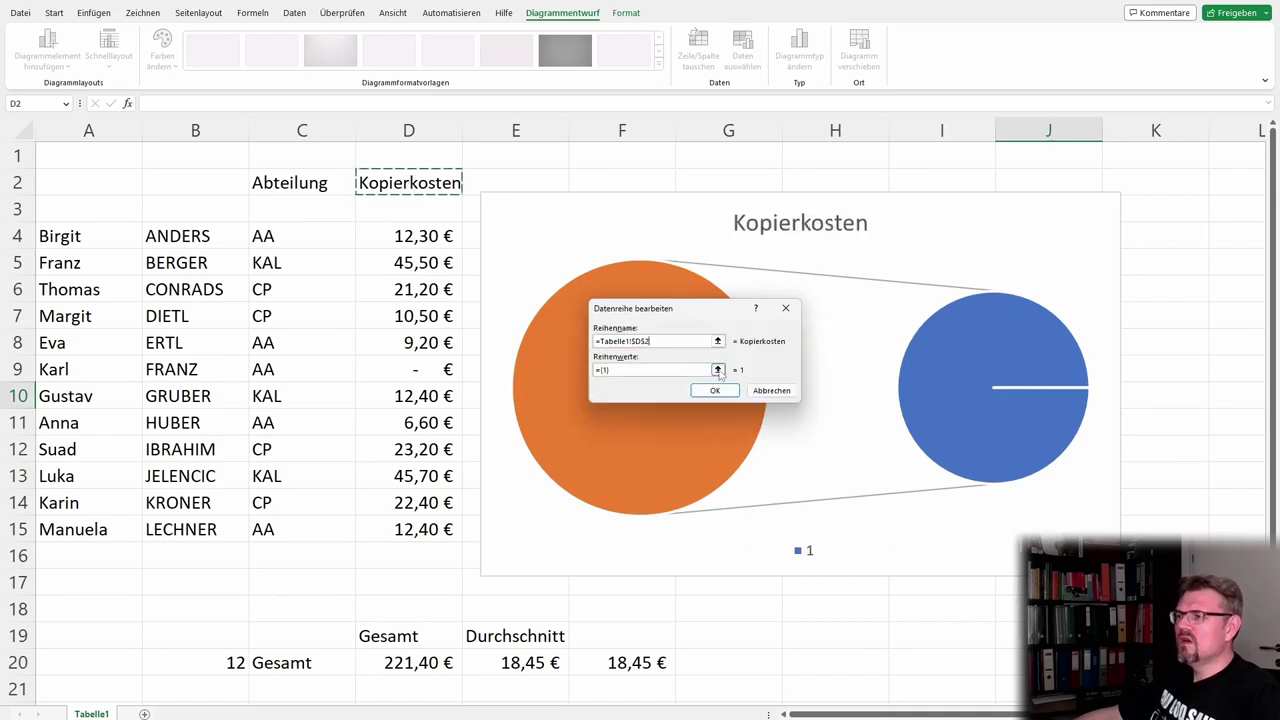
pyautogui.click(717, 370)
pyautogui.moveTo(405, 235); pyautogui.dragTo(466, 538)
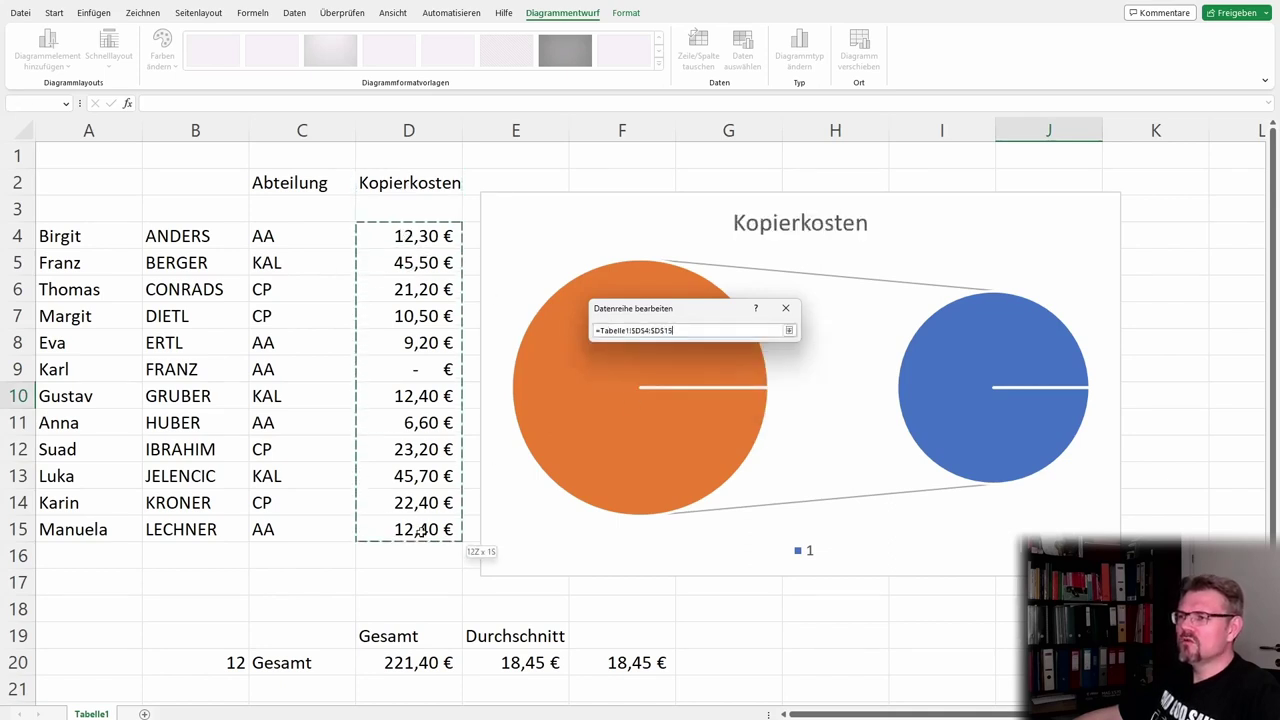
pyautogui.click(790, 331)
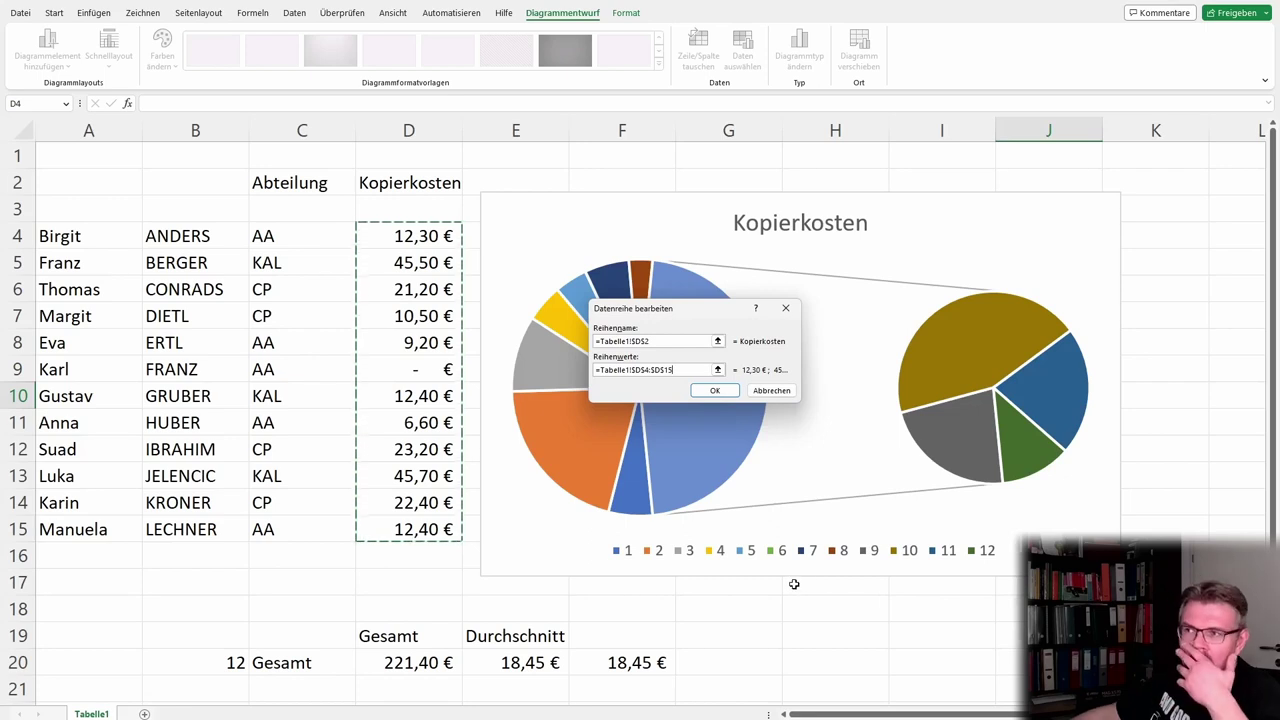
pyautogui.click(714, 390)
# Set the chart's category labels to the employee surnames in B4:B15.
pyautogui.click(750, 367)
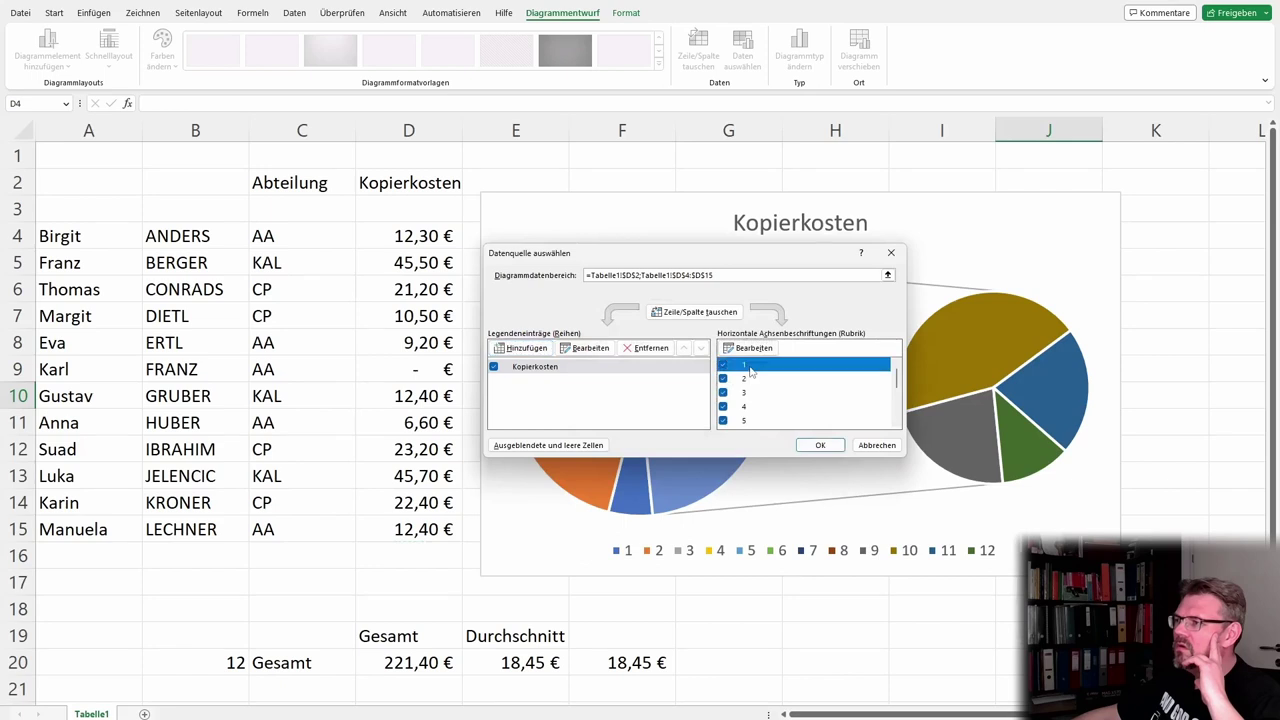
pyautogui.click(750, 348)
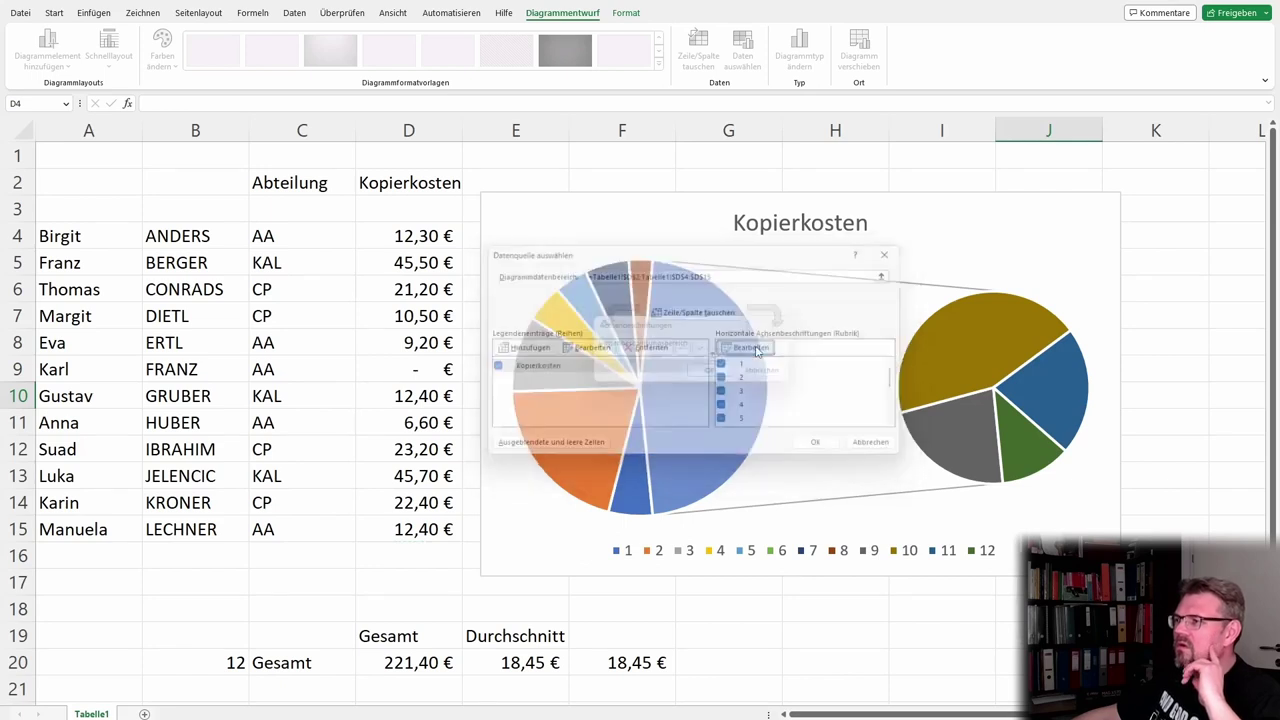
pyautogui.click(717, 357)
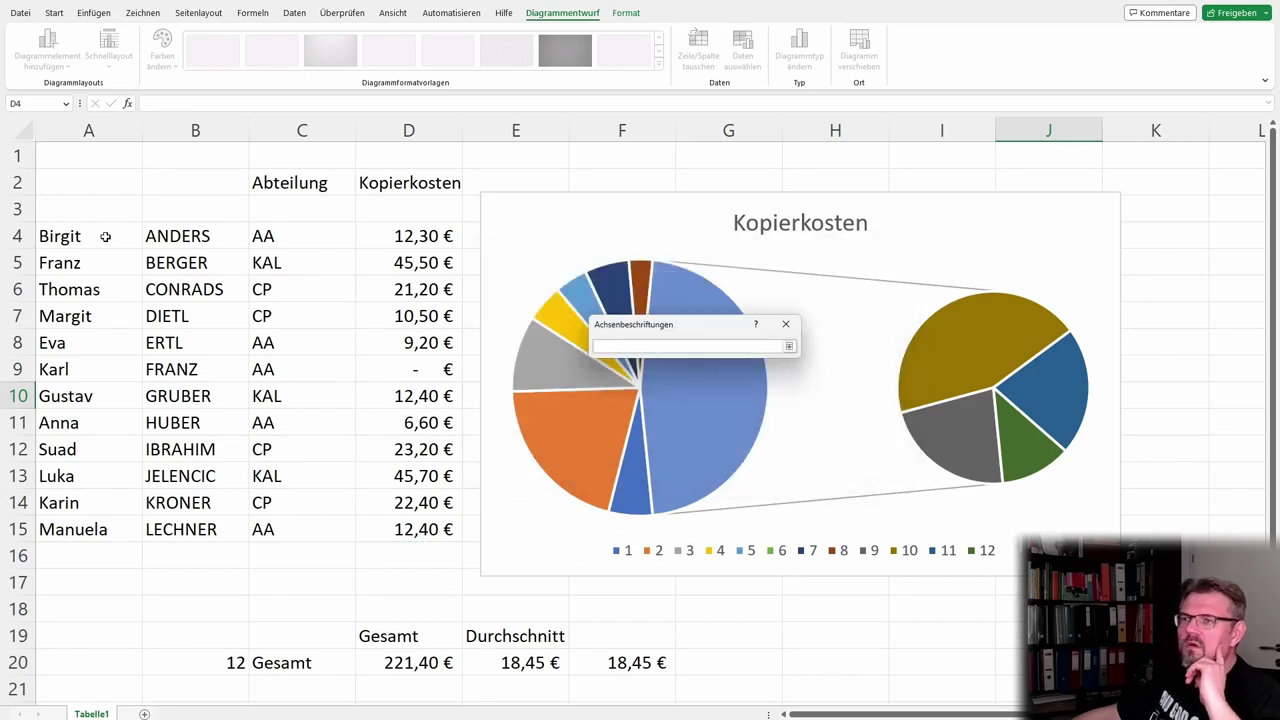
pyautogui.moveTo(160, 236); pyautogui.dragTo(185, 530)
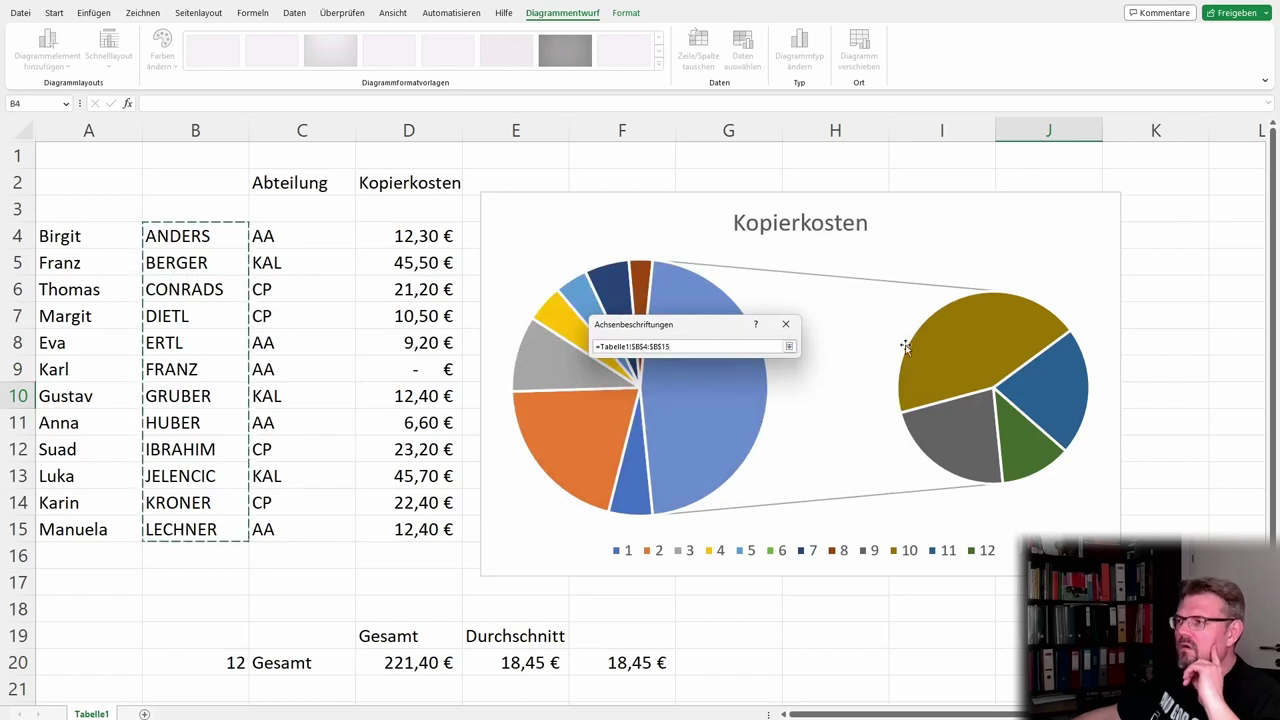
pyautogui.click(789, 347)
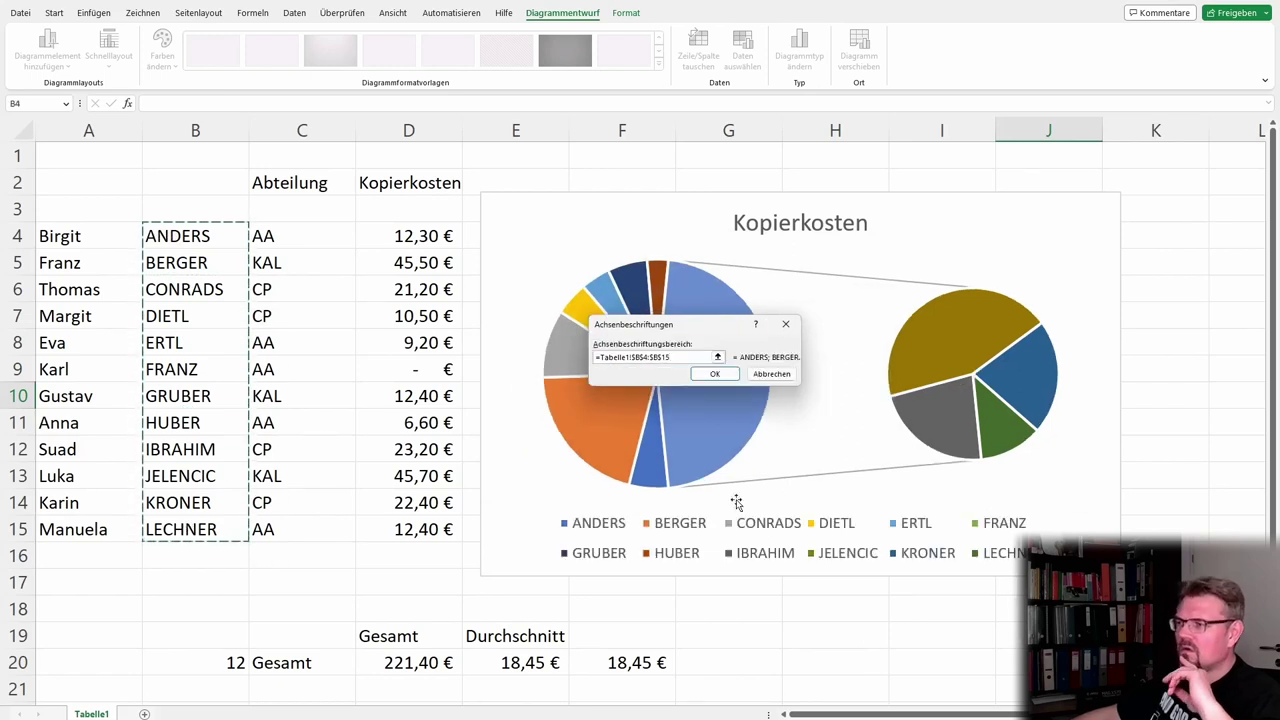
pyautogui.click(728, 376)
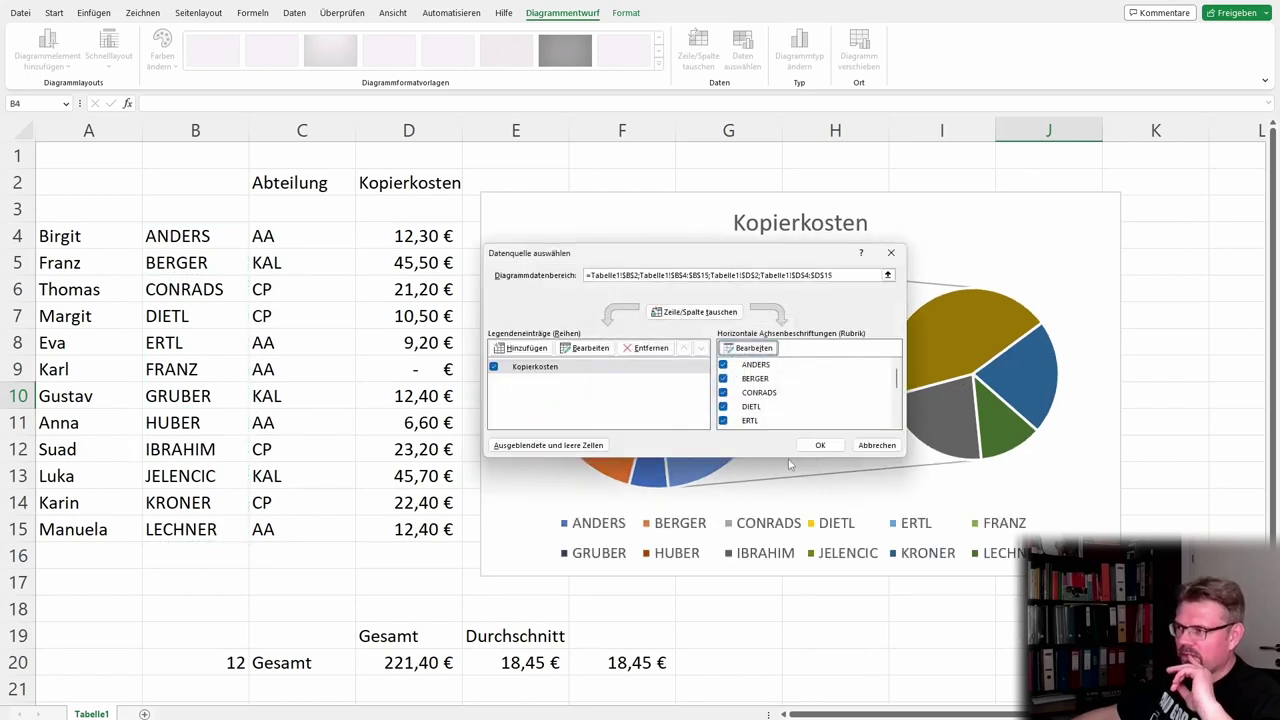
pyautogui.click(820, 445)
# Select the chart's pie data series.
pyautogui.click(722, 348)
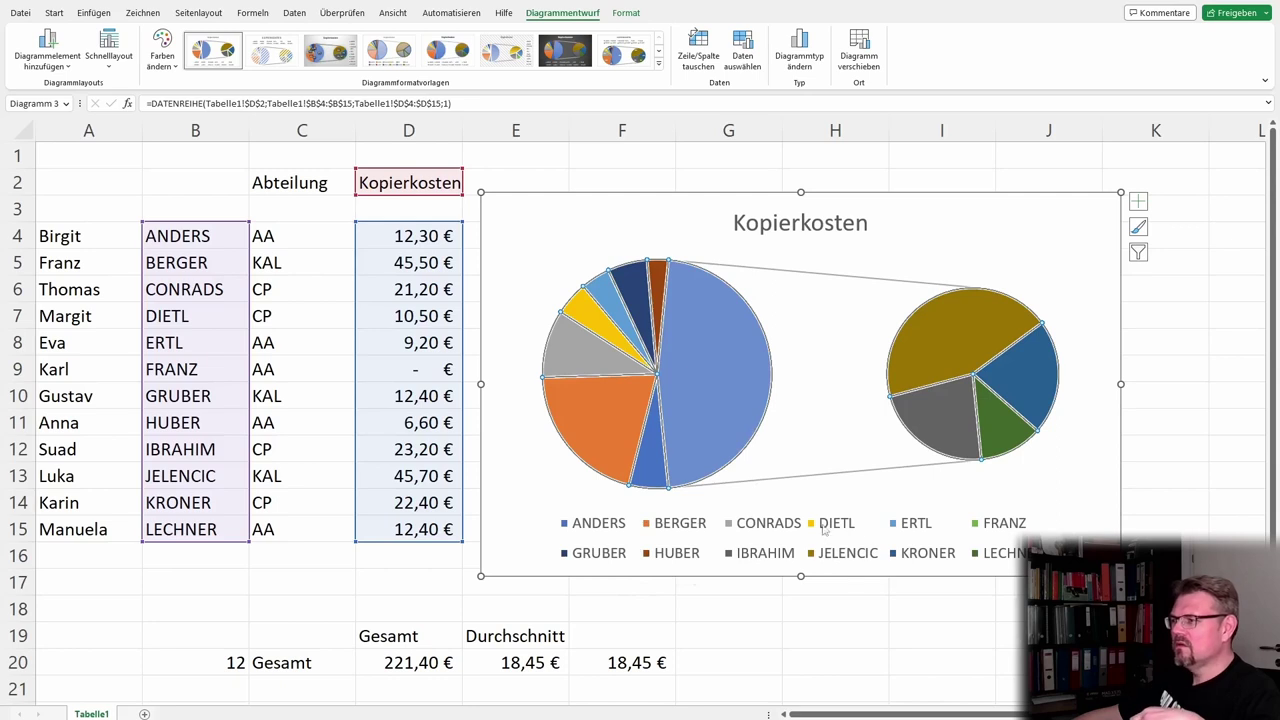
pyautogui.moveTo(957, 370)
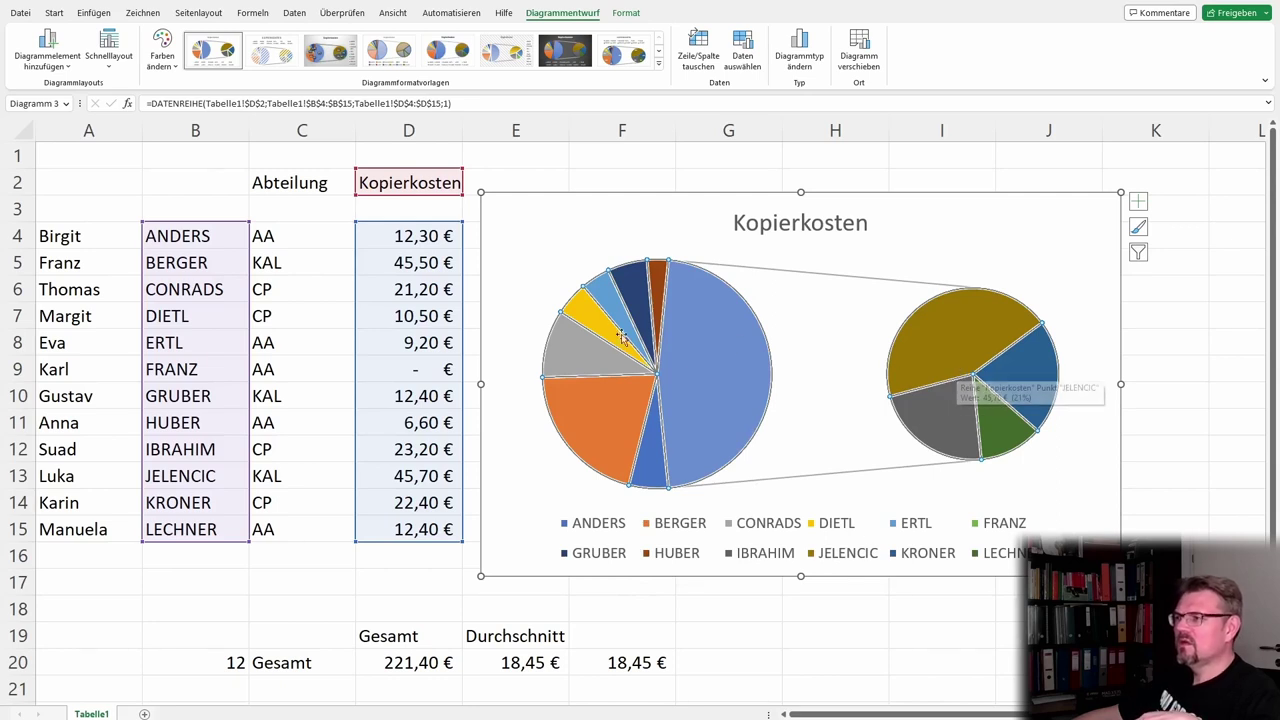
pyautogui.click(800, 332)
pyautogui.click(920, 347)
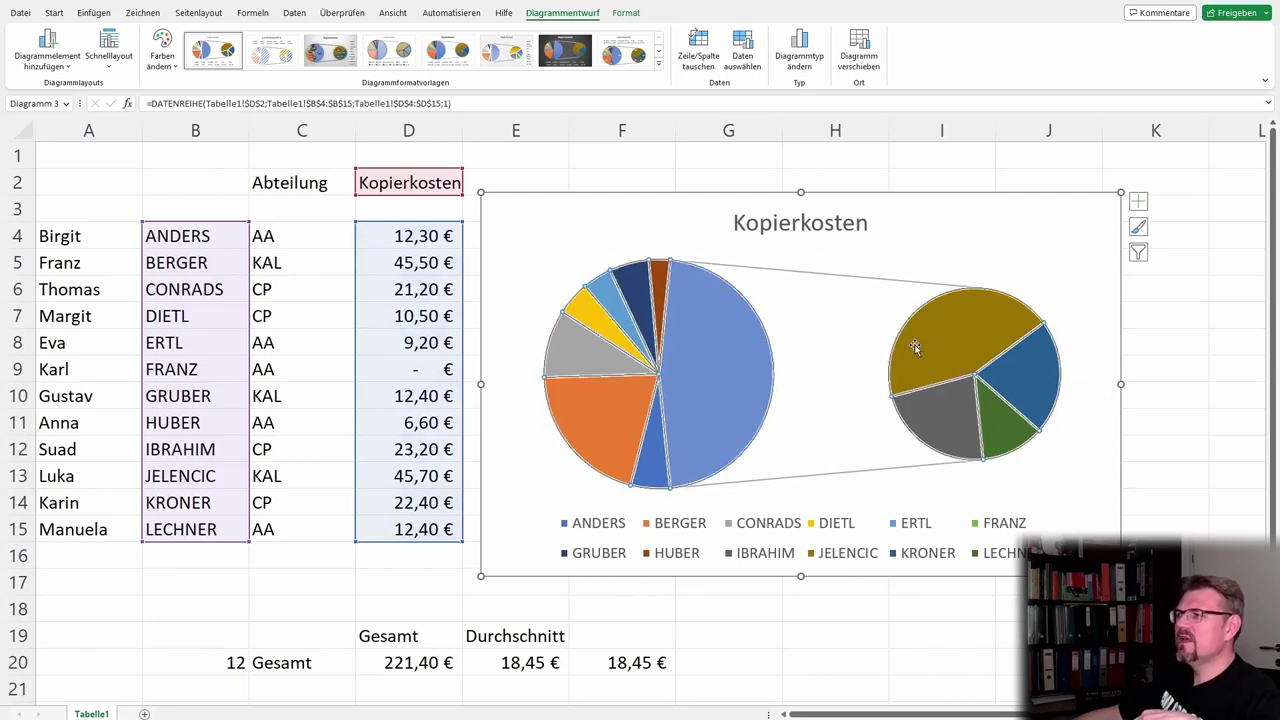
pyautogui.click(746, 325)
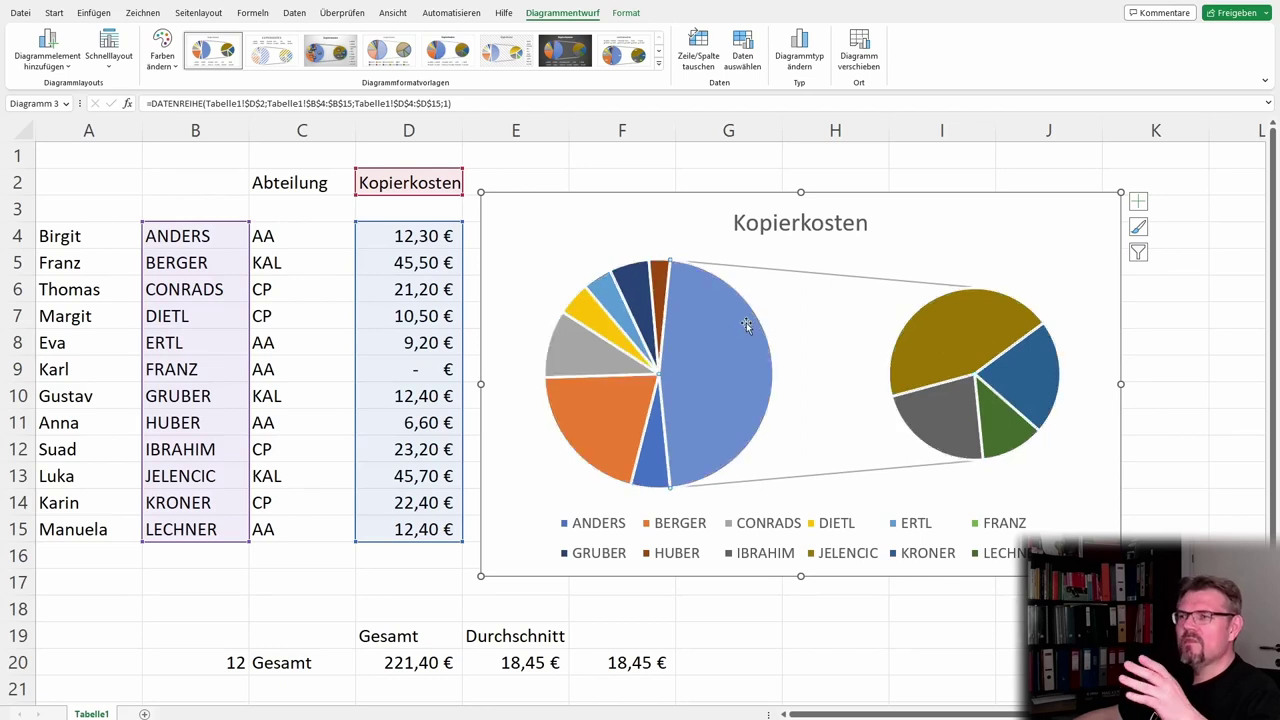
pyautogui.rightClick(699, 348)
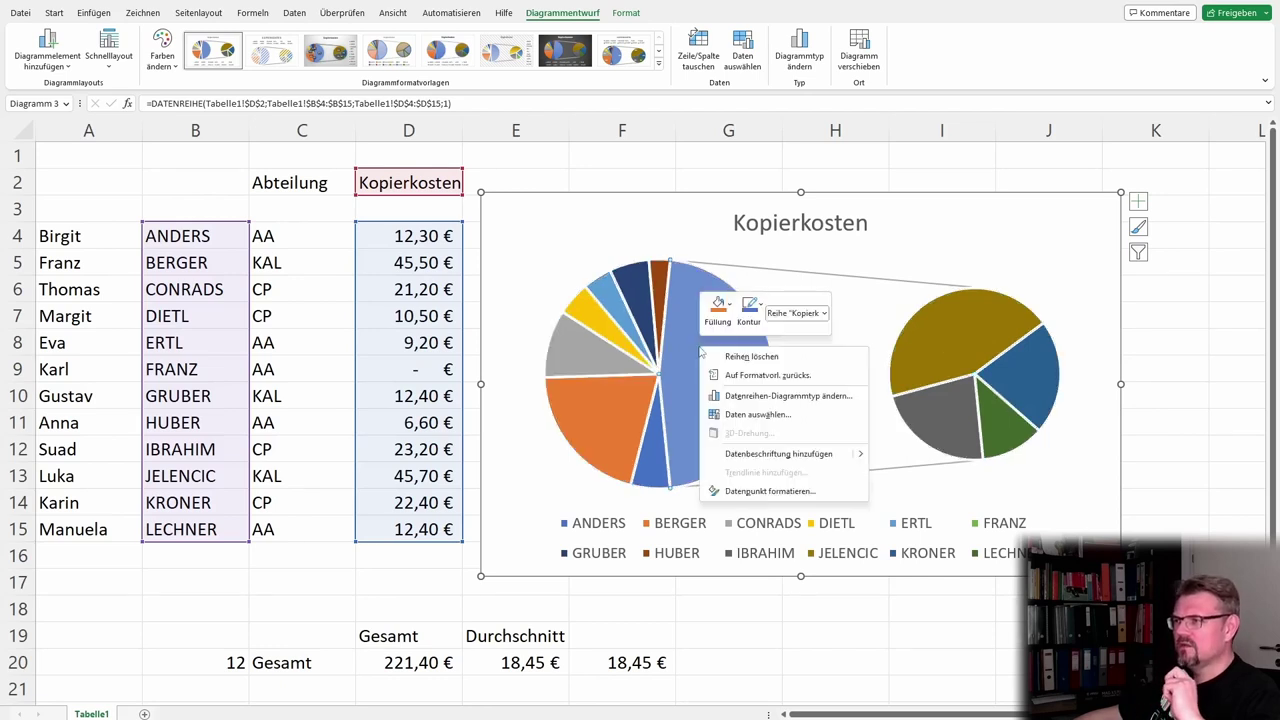
pyautogui.click(762, 416)
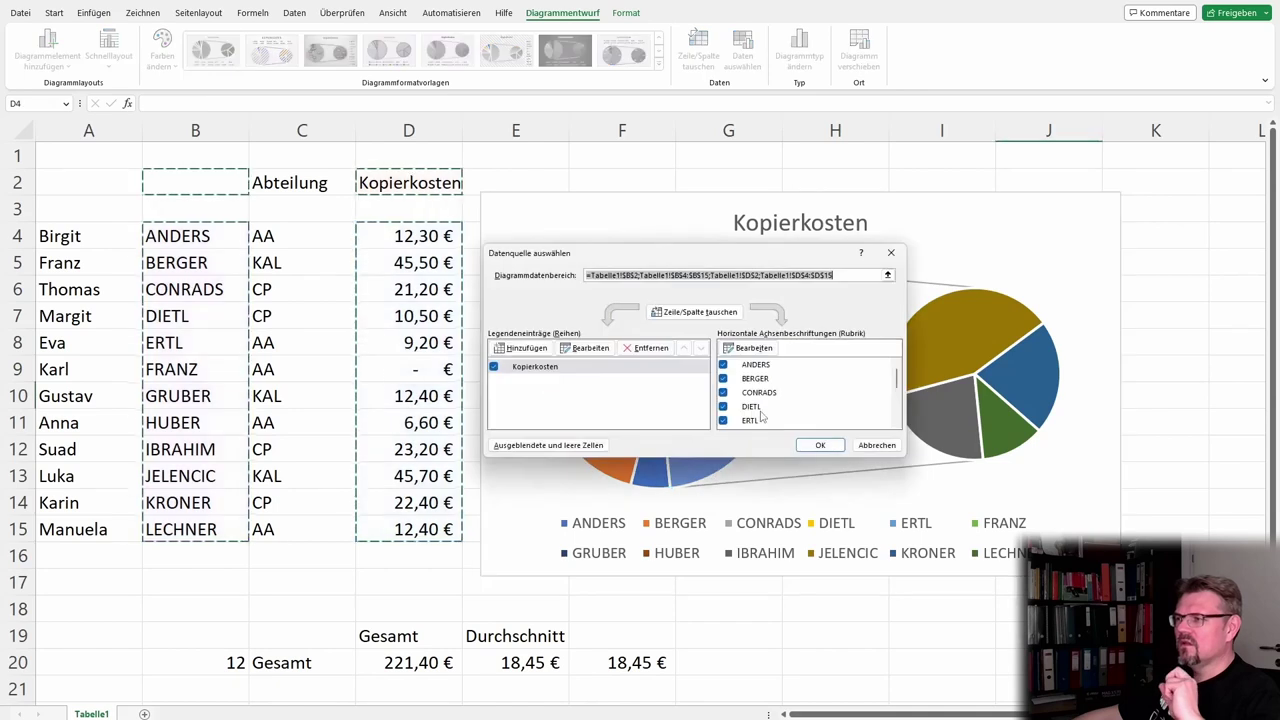
pyautogui.click(585, 349)
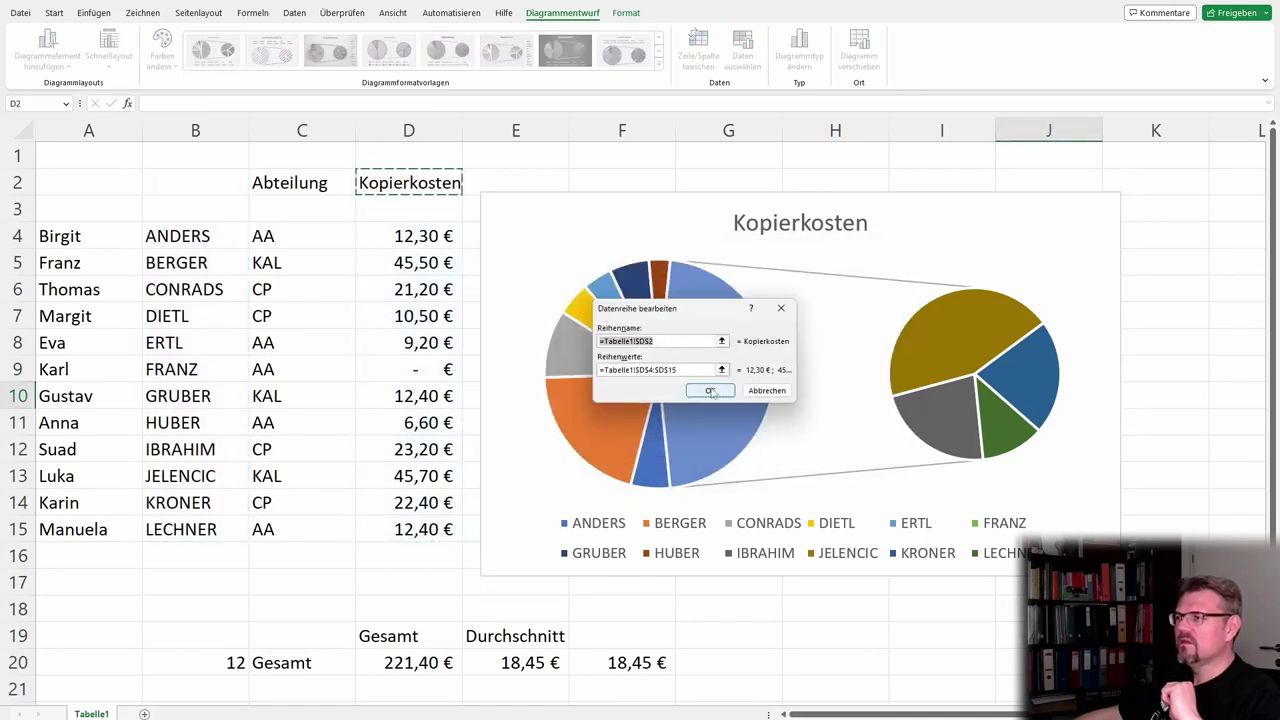
pyautogui.click(710, 391)
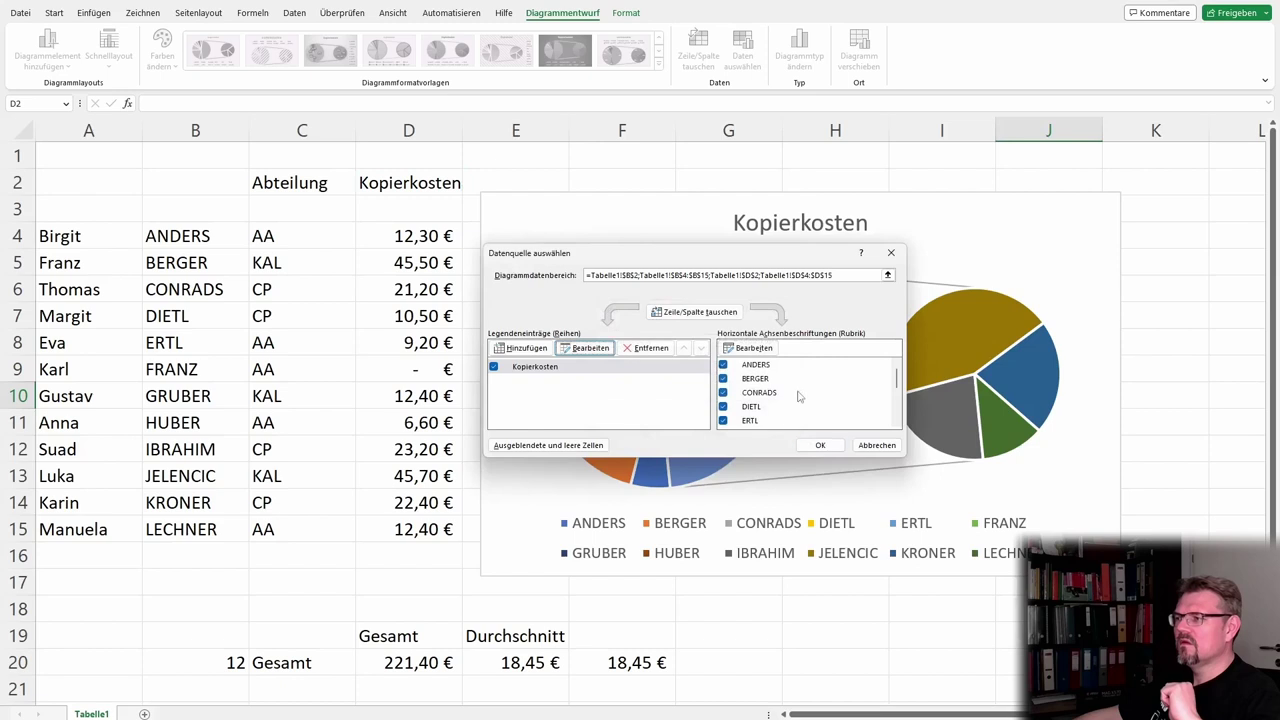
pyautogui.scroll(-2, 799, 397)
pyautogui.scroll(-2, 799, 397)
pyautogui.click(820, 445)
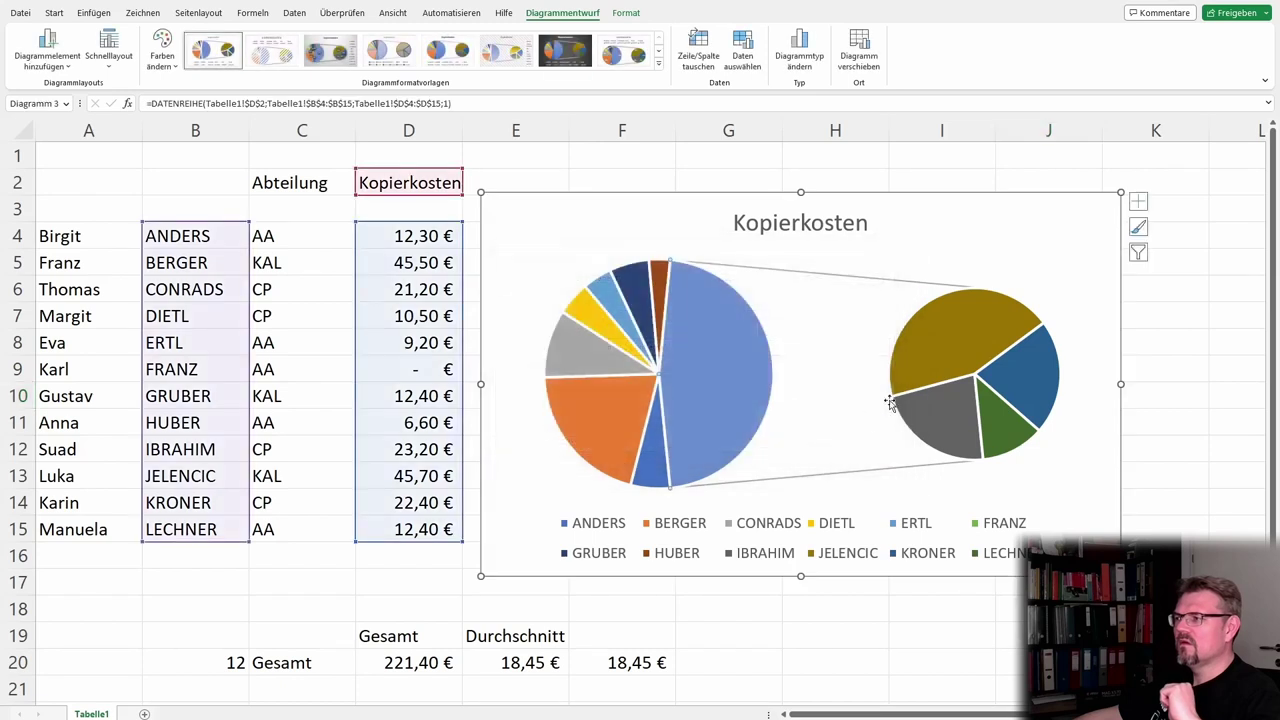
pyautogui.rightClick(929, 362)
pyautogui.press('Escape')
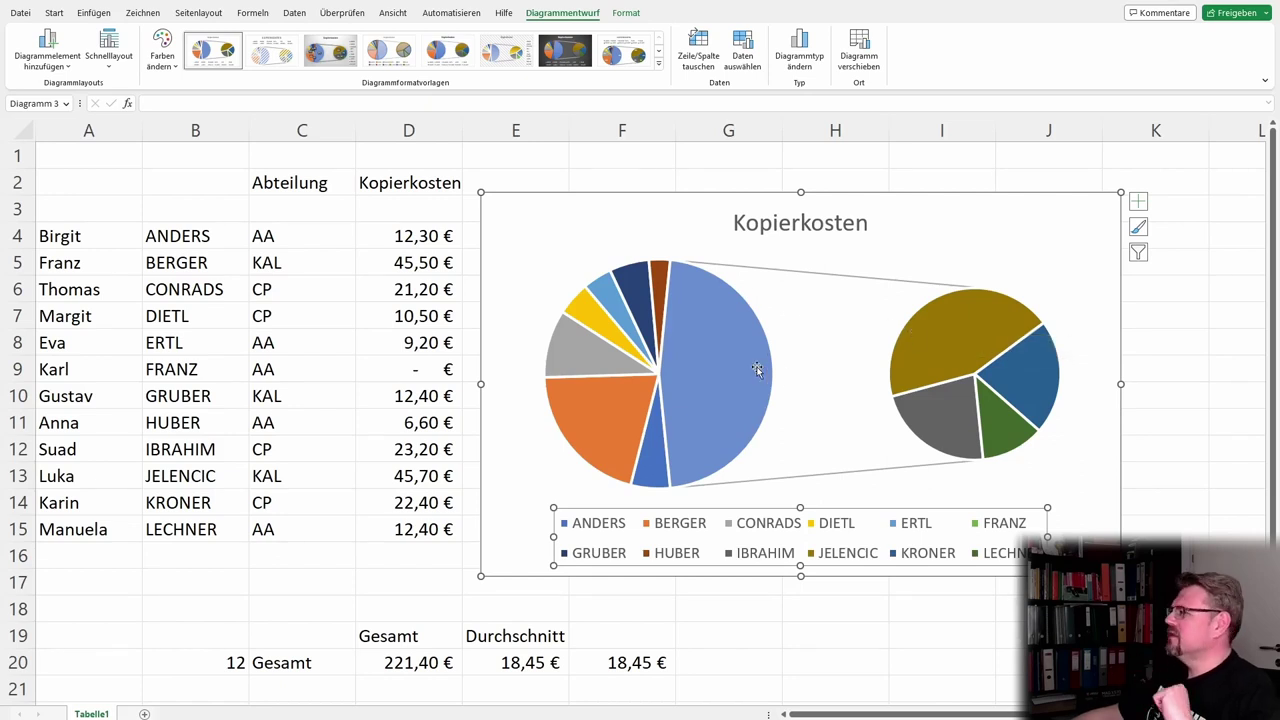
pyautogui.moveTo(760, 366)
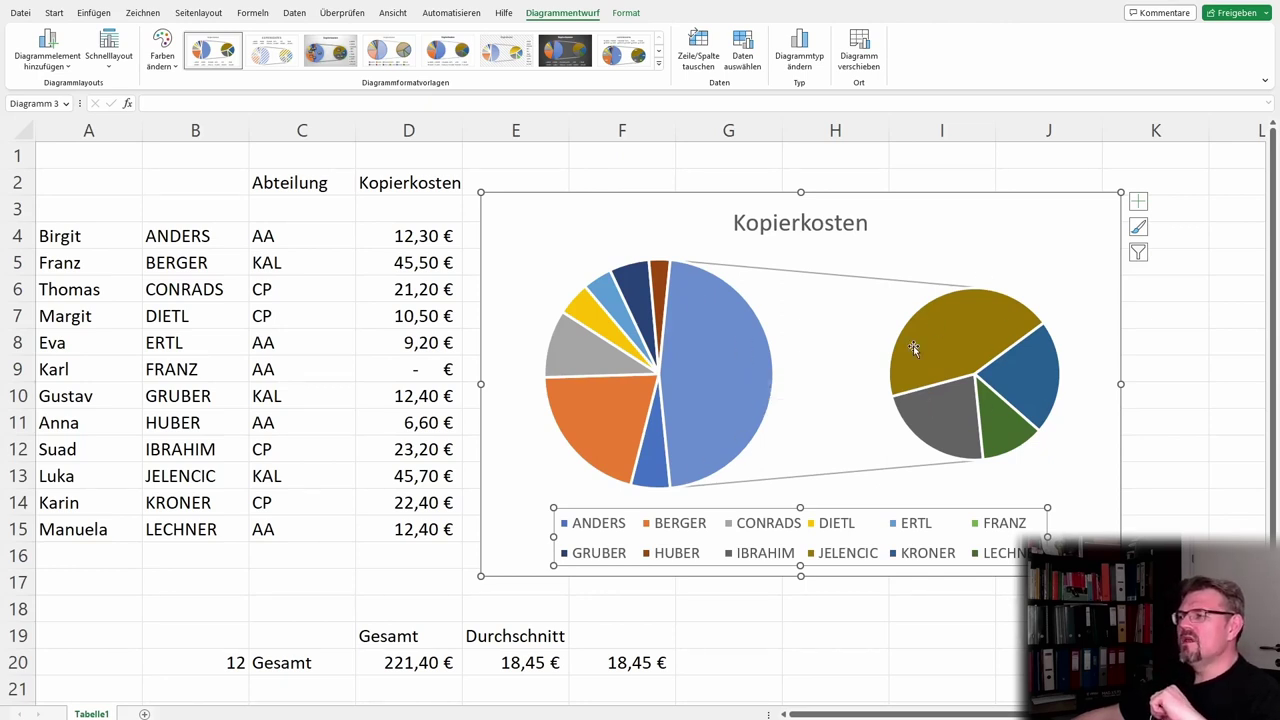
pyautogui.moveTo(926, 336)
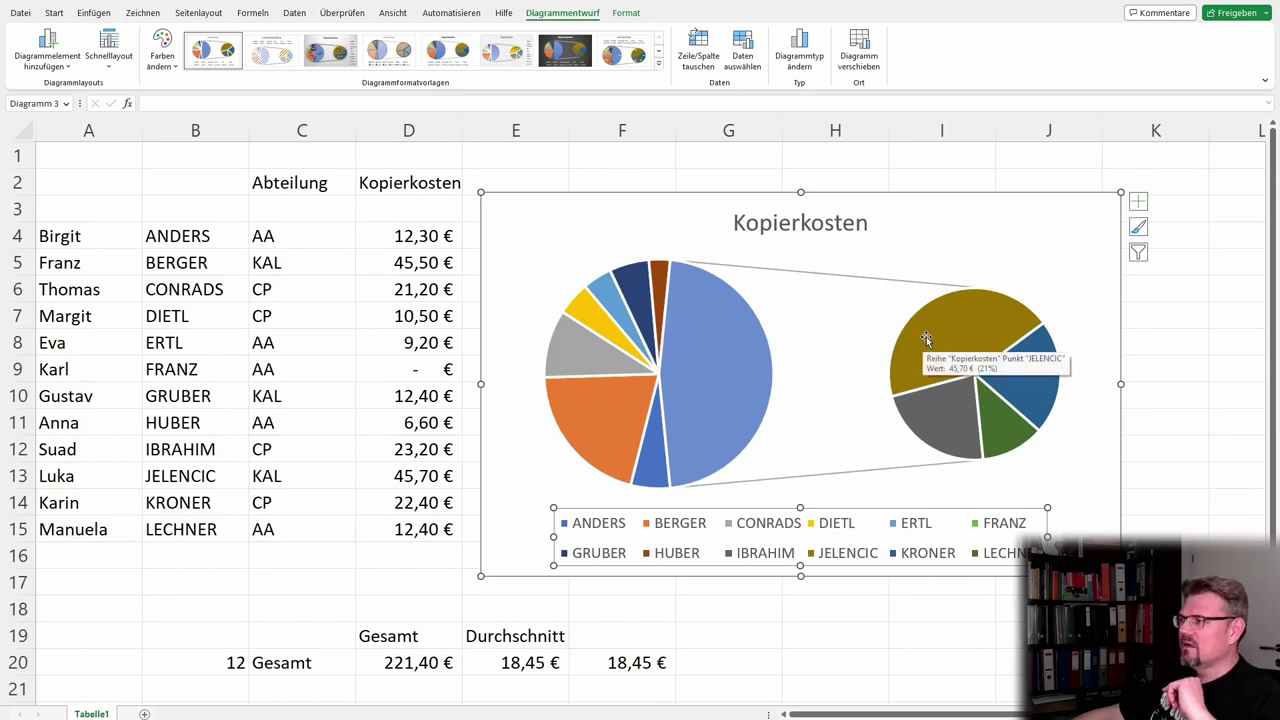
# In the data point settings, raise the second-pie values from 4 to 7.
pyautogui.doubleClick(926, 336)
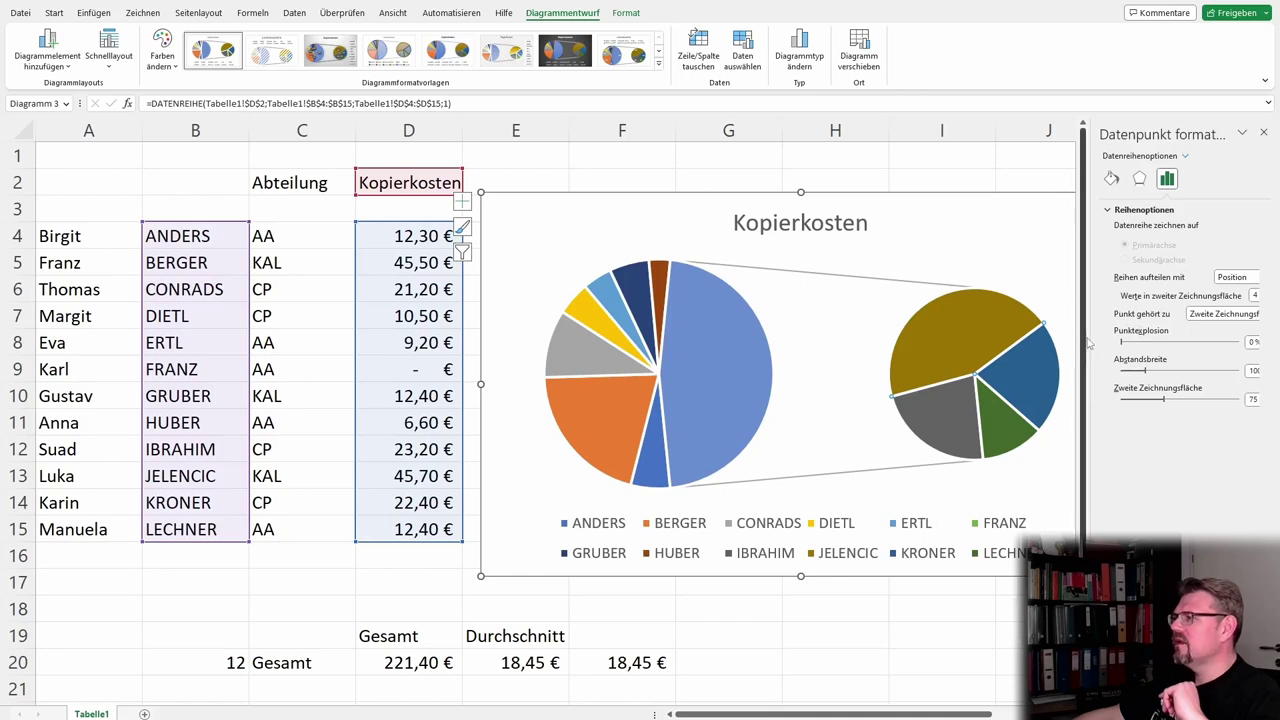
pyautogui.moveTo(1090, 338); pyautogui.dragTo(1054, 338)
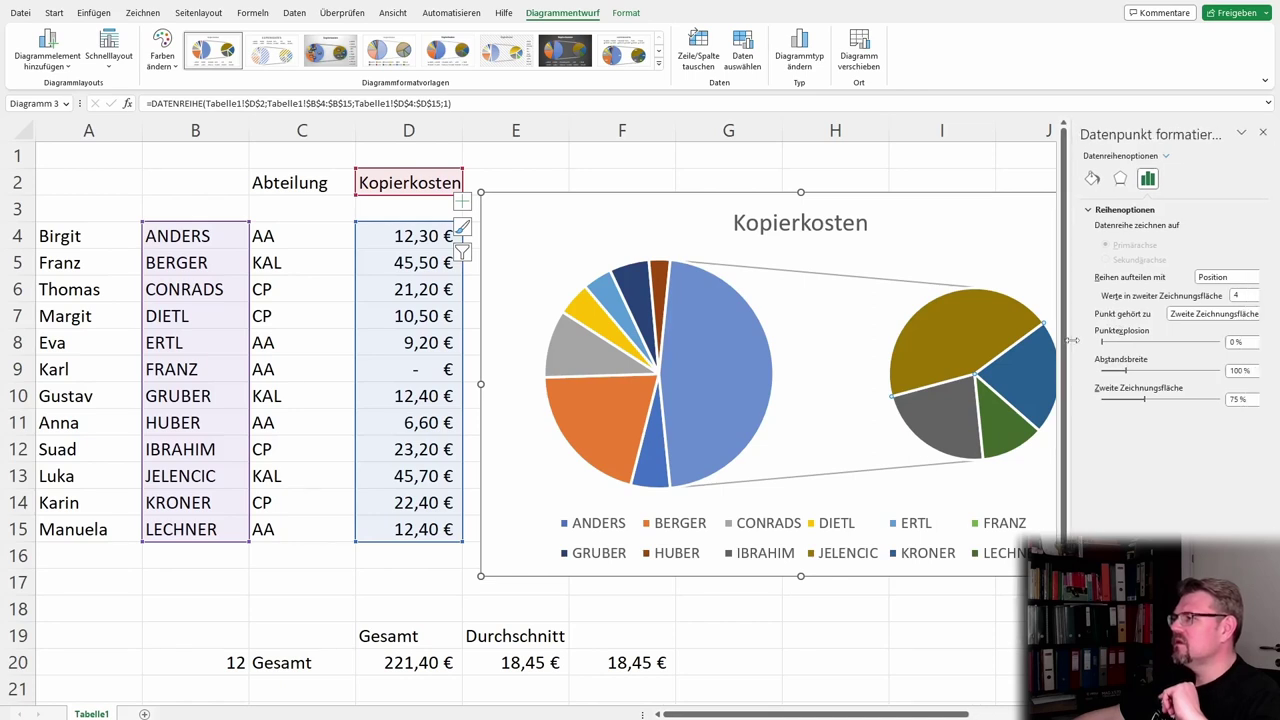
pyautogui.click(1256, 293)
pyautogui.click(1256, 293)
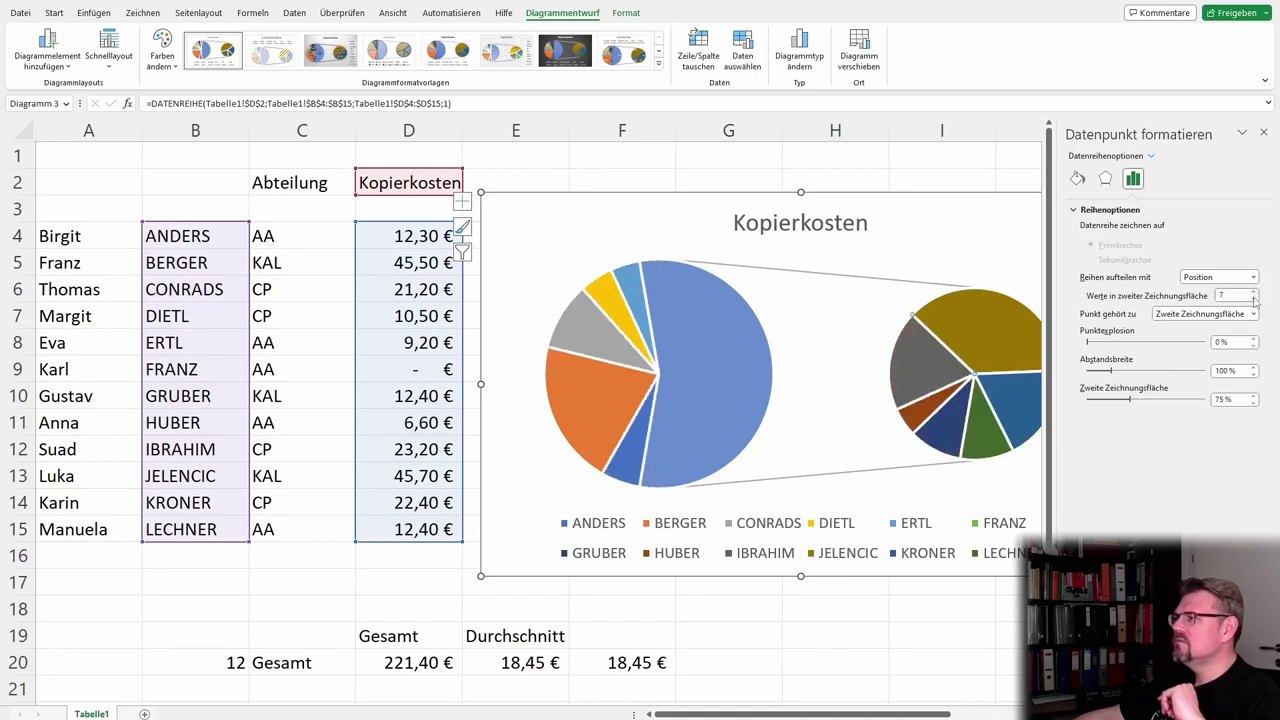
pyautogui.click(1253, 278)
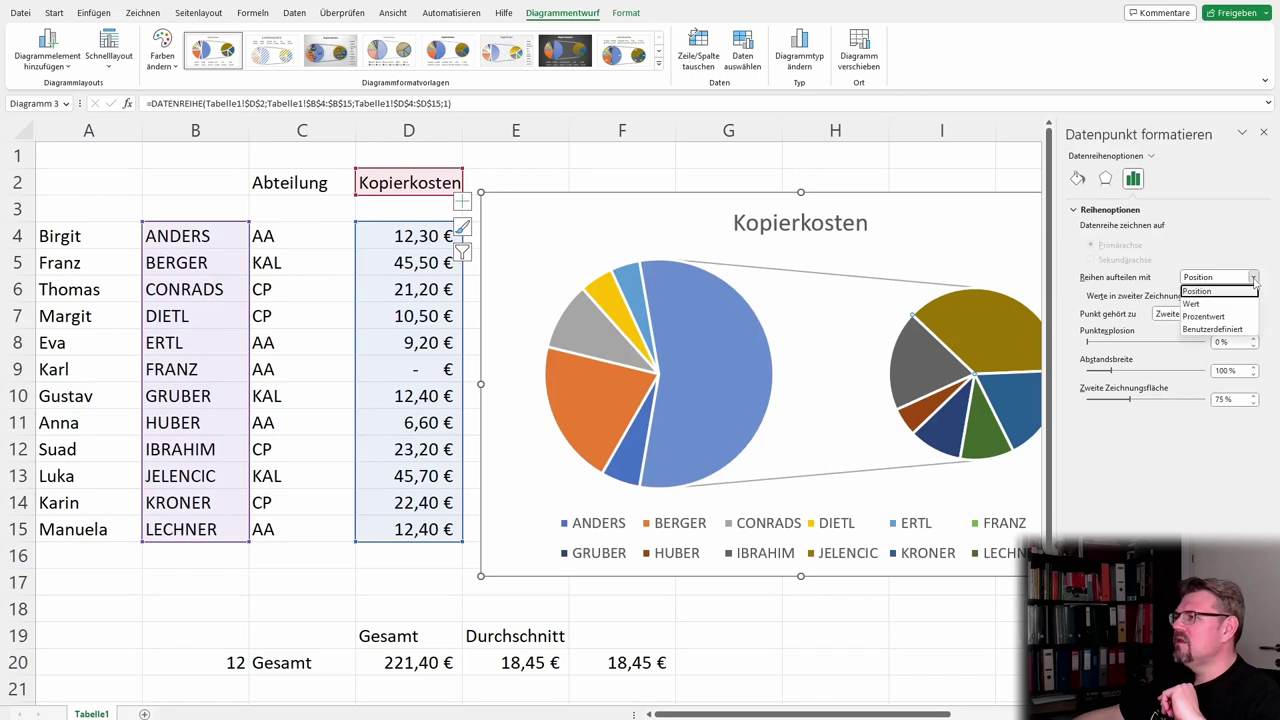
pyautogui.click(1240, 329)
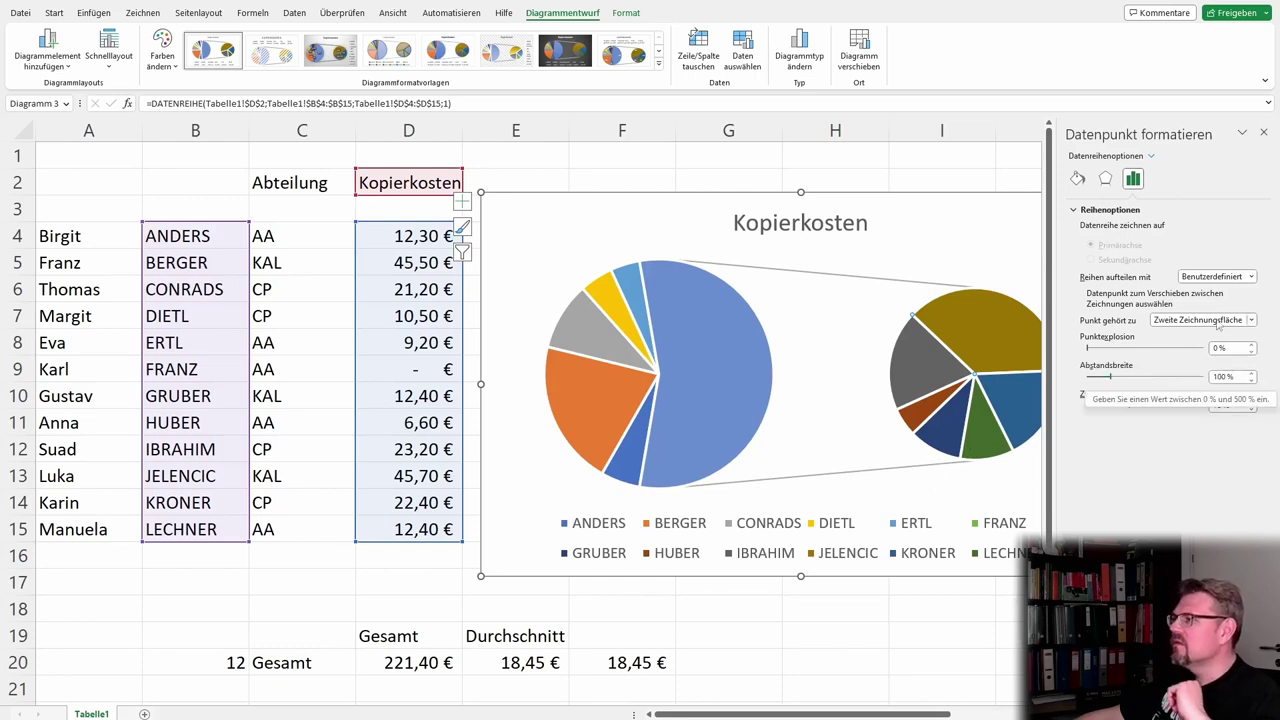
pyautogui.click(1251, 321)
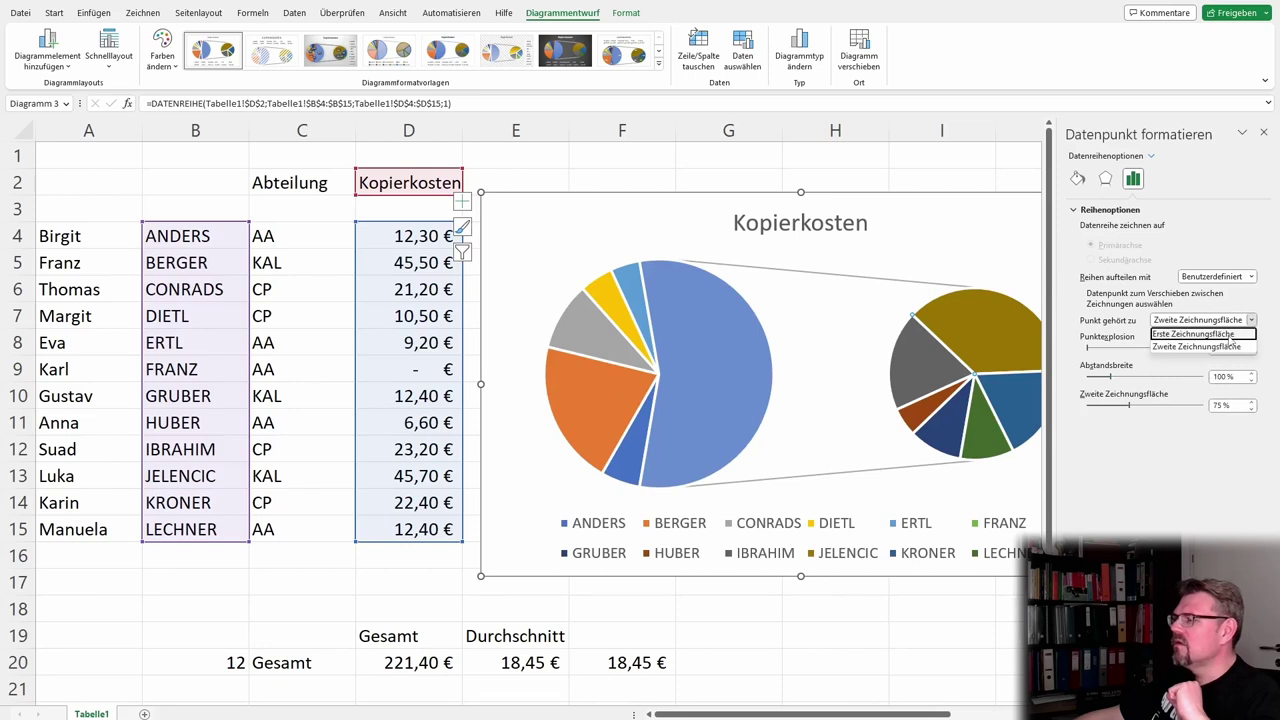
pyautogui.click(1229, 345)
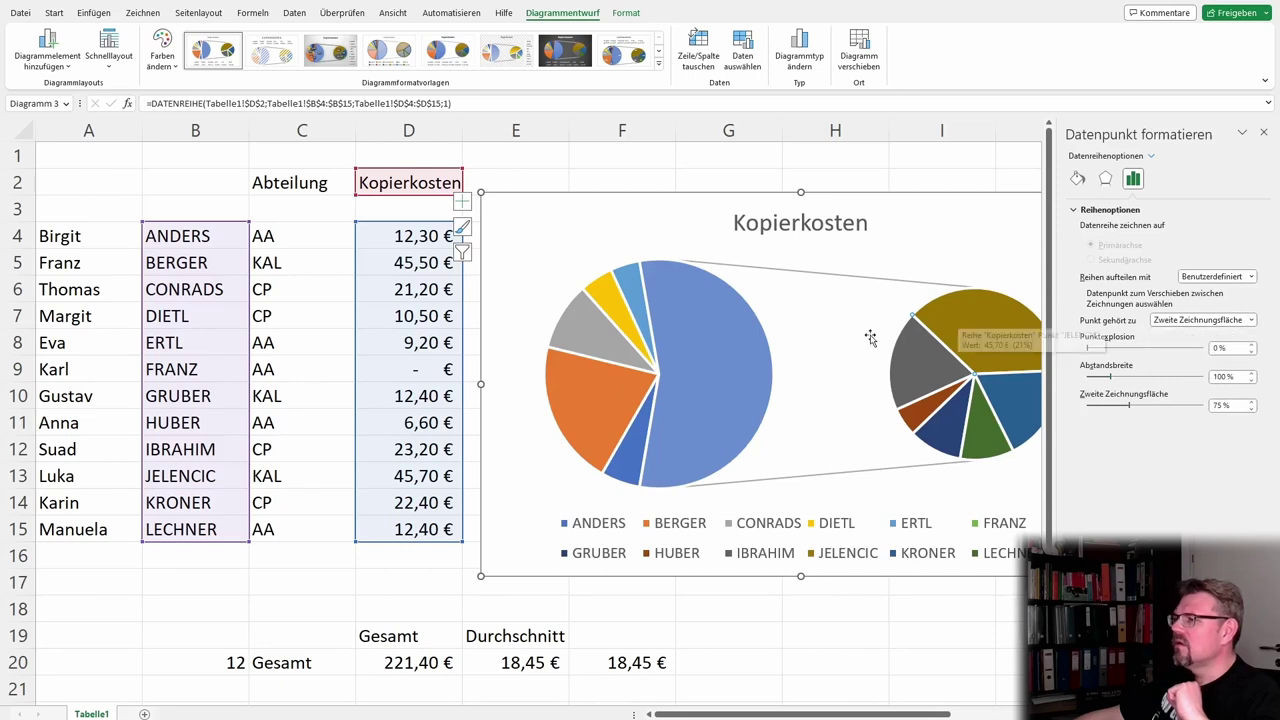
pyautogui.click(691, 323)
pyautogui.click(583, 395)
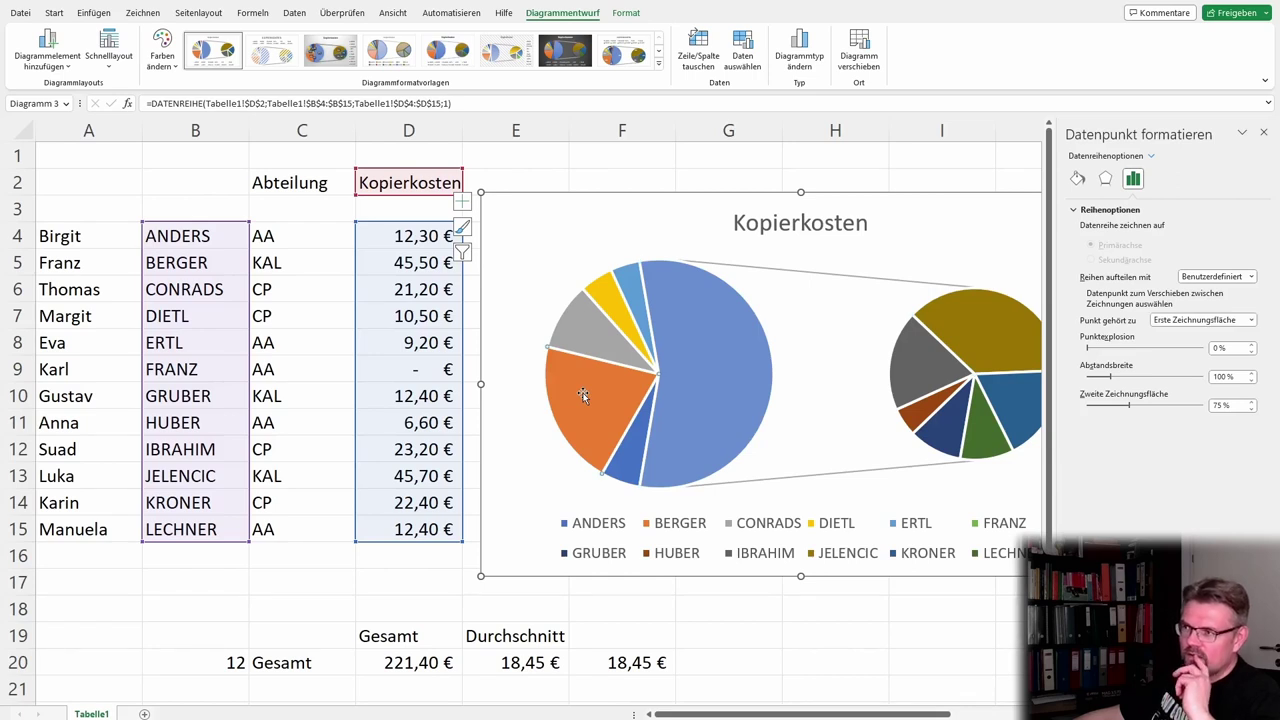
pyautogui.click(742, 326)
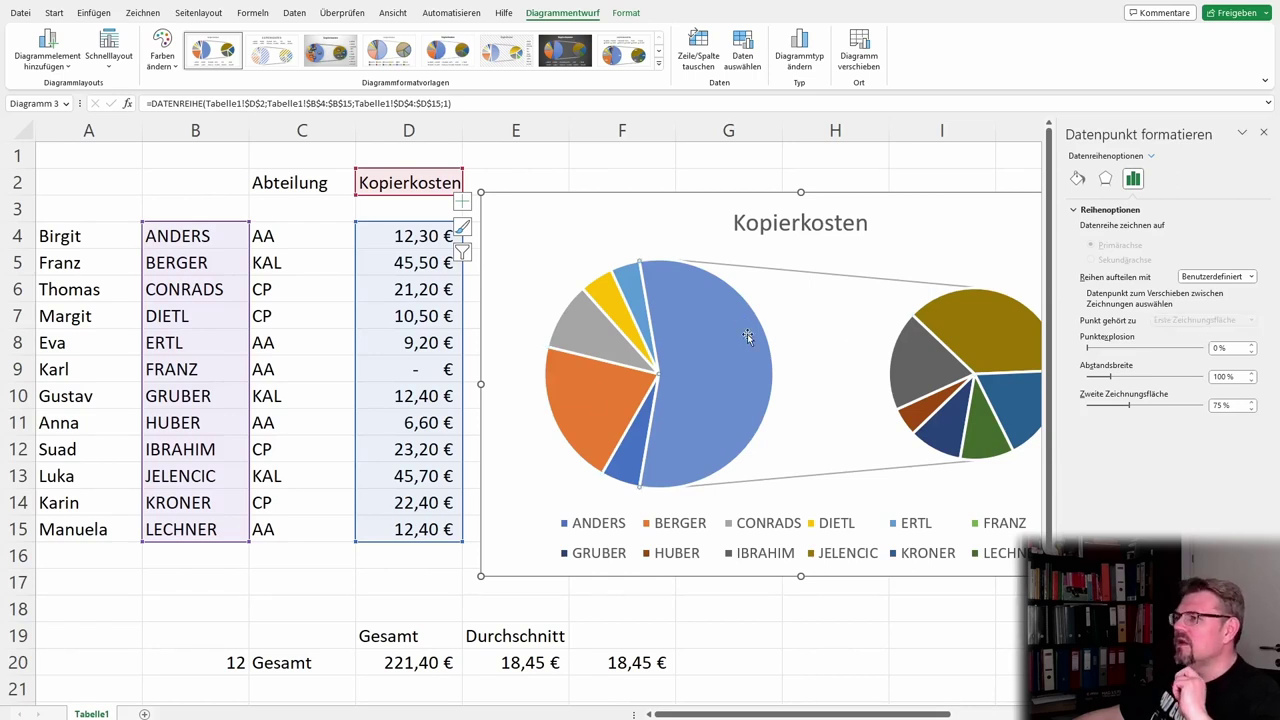
pyautogui.click(589, 391)
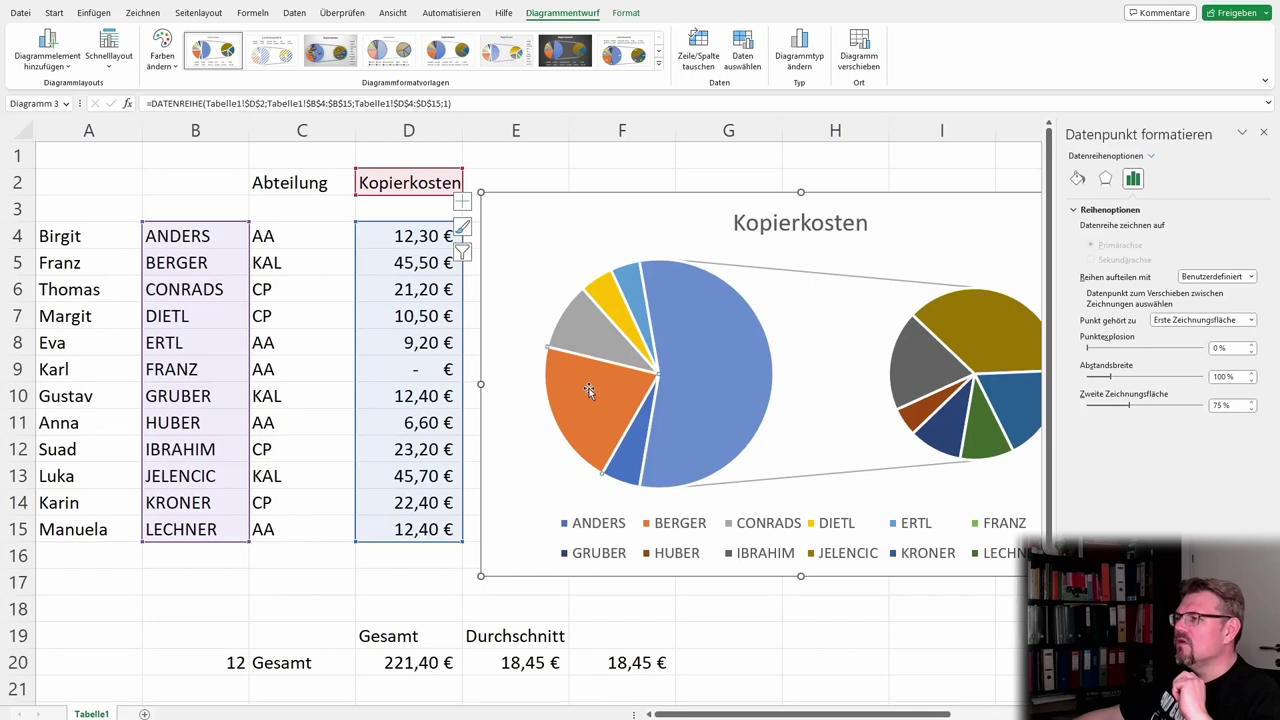
pyautogui.click(1250, 321)
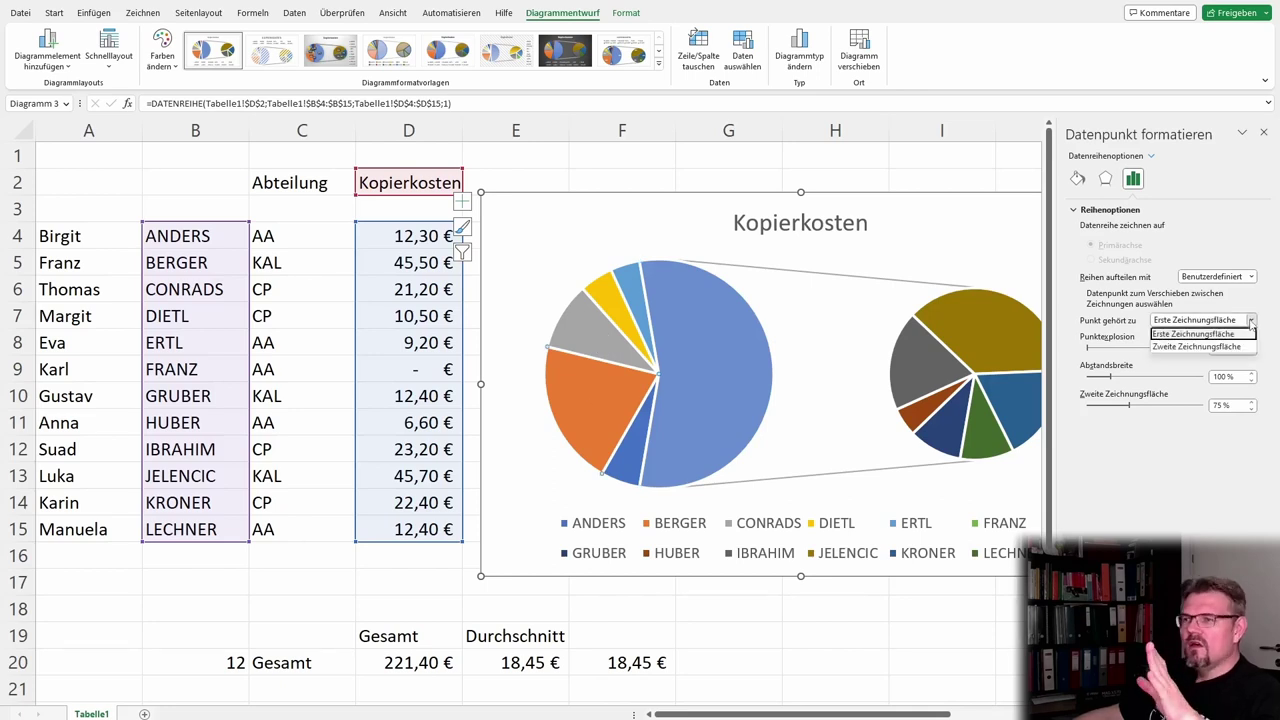
pyautogui.click(1250, 320)
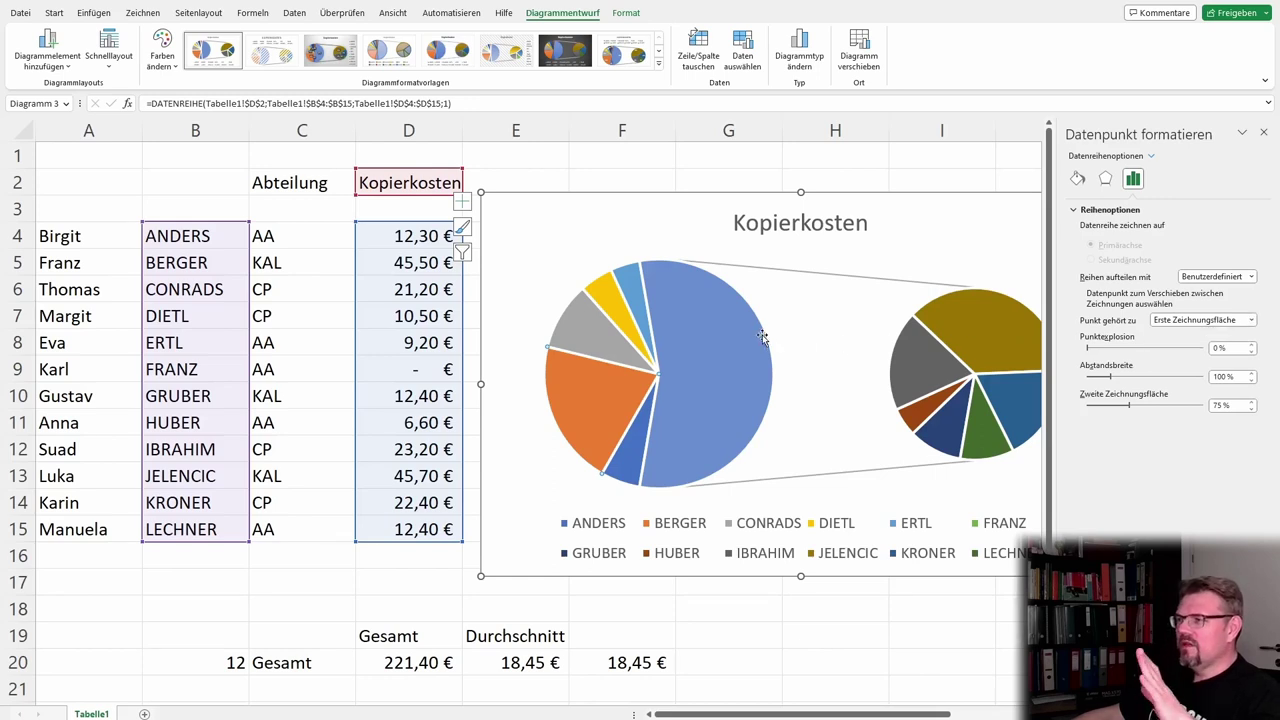
pyautogui.moveTo(765, 340)
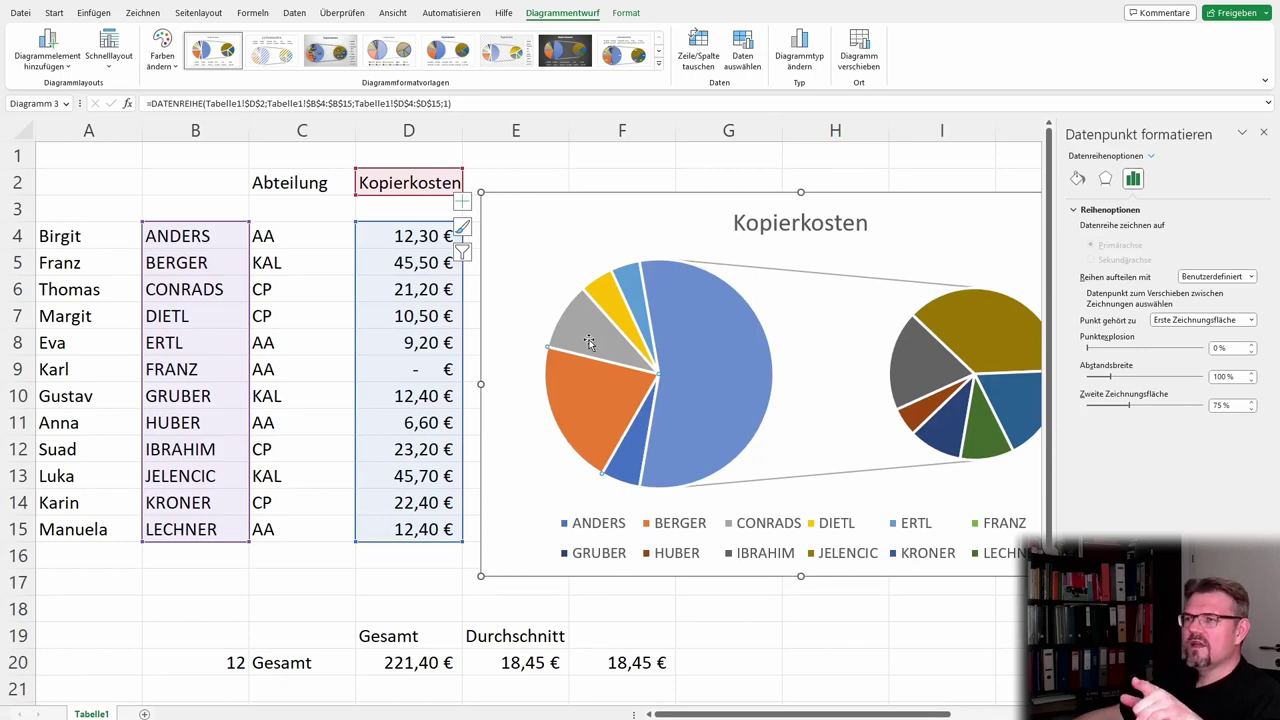
# Assign the CONRADS and DIETL slices to the second pie, then select the ERTL slice.
pyautogui.click(1251, 320)
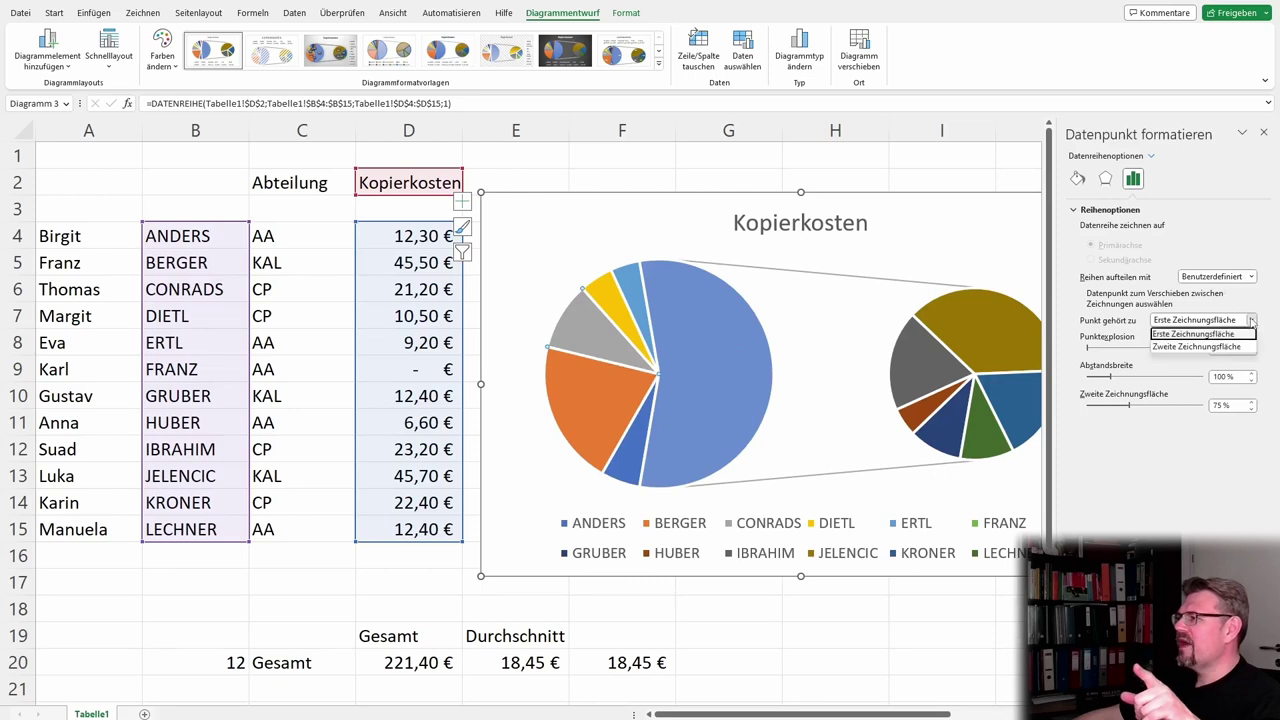
pyautogui.click(1234, 350)
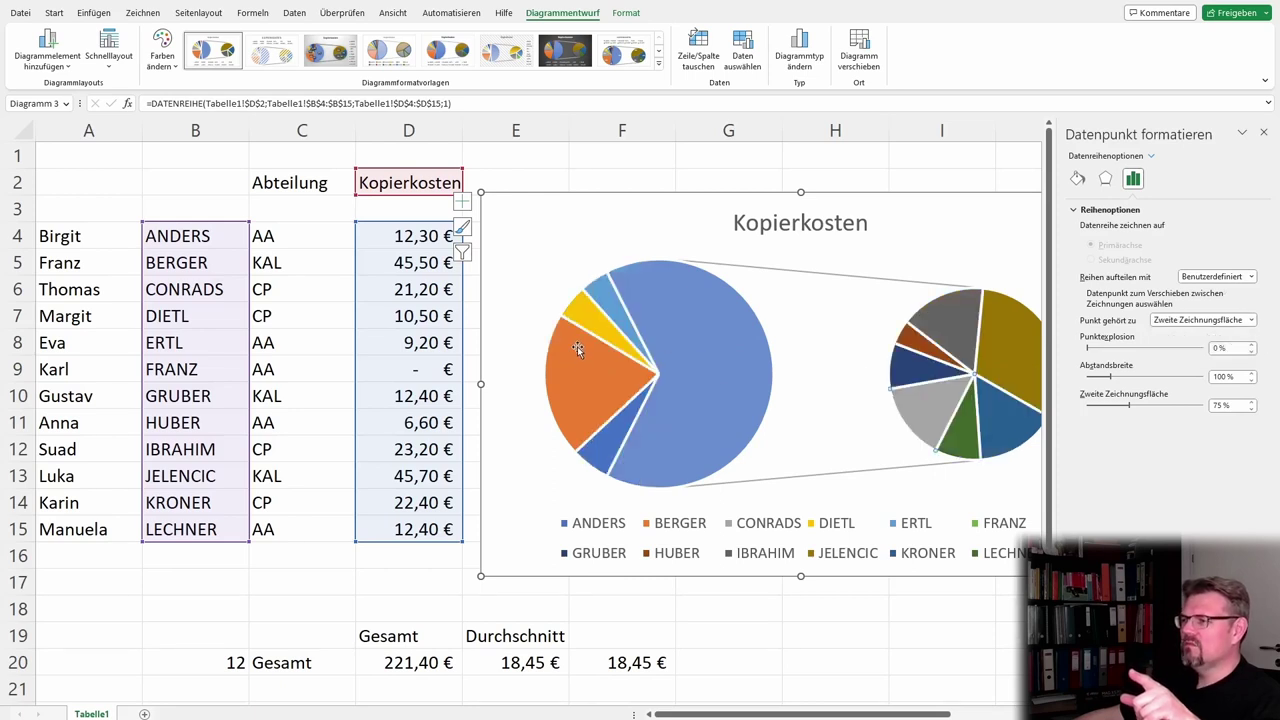
pyautogui.click(591, 314)
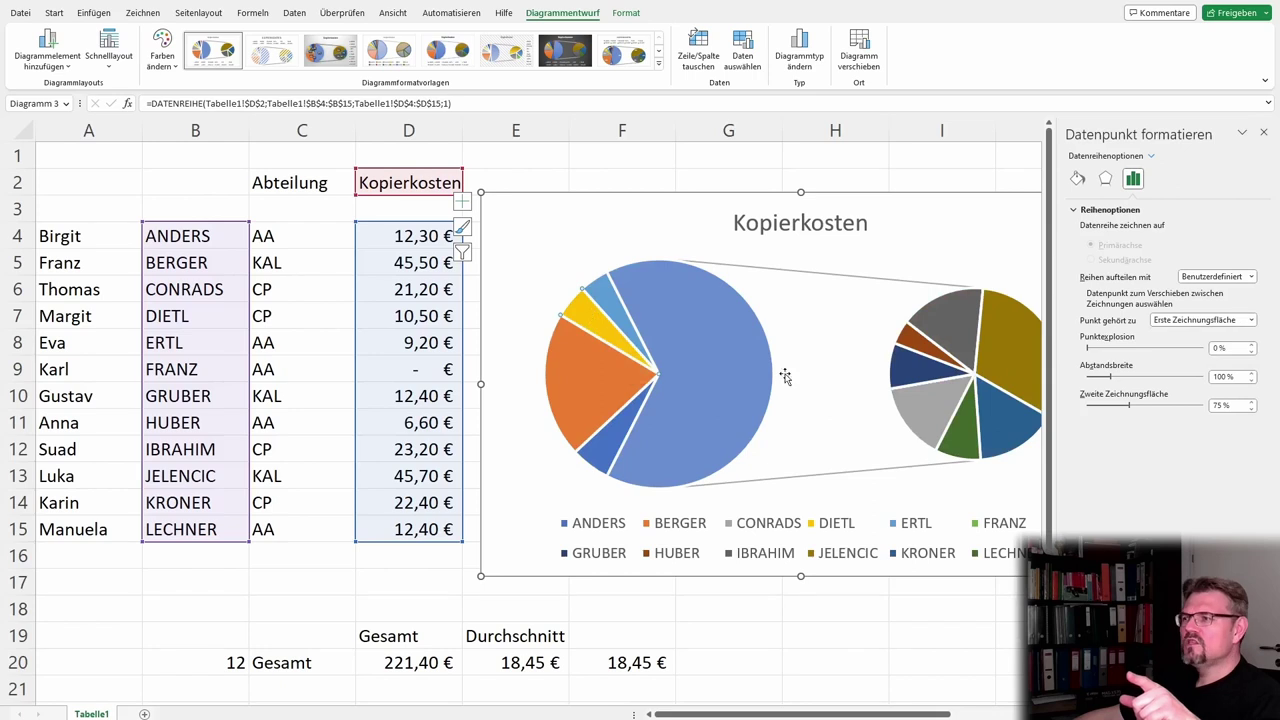
pyautogui.click(1252, 322)
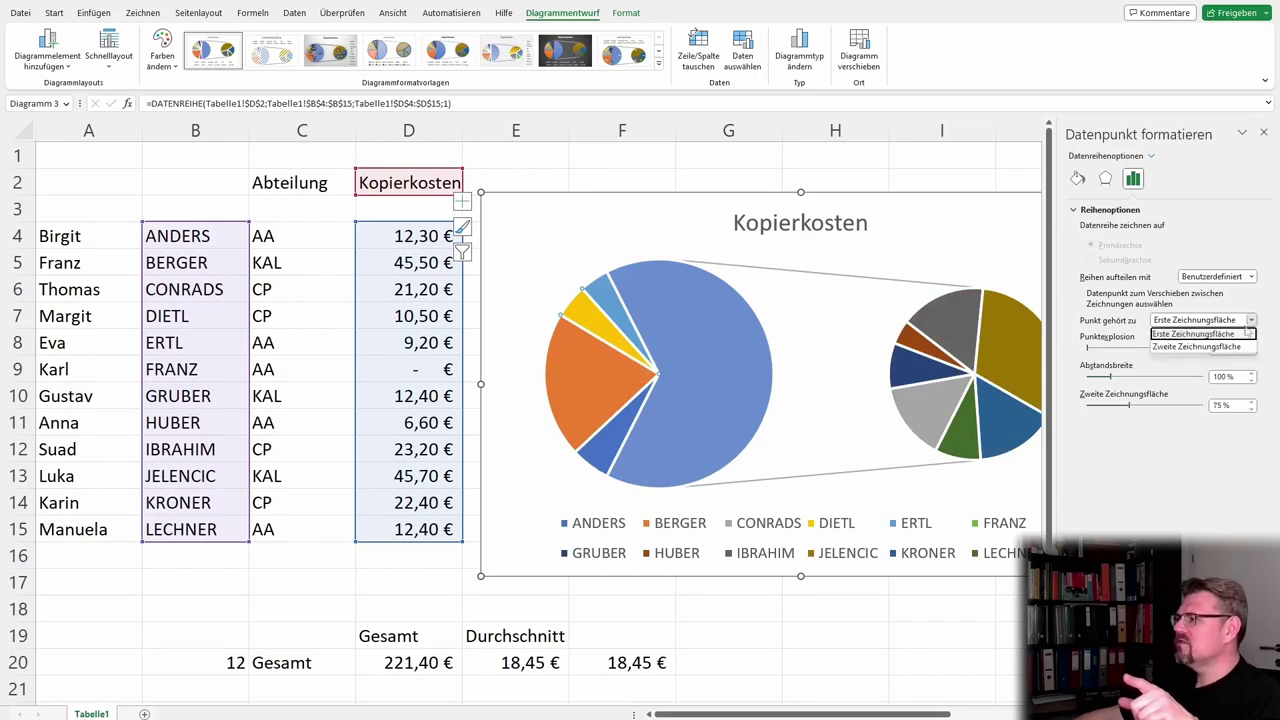
pyautogui.click(1222, 347)
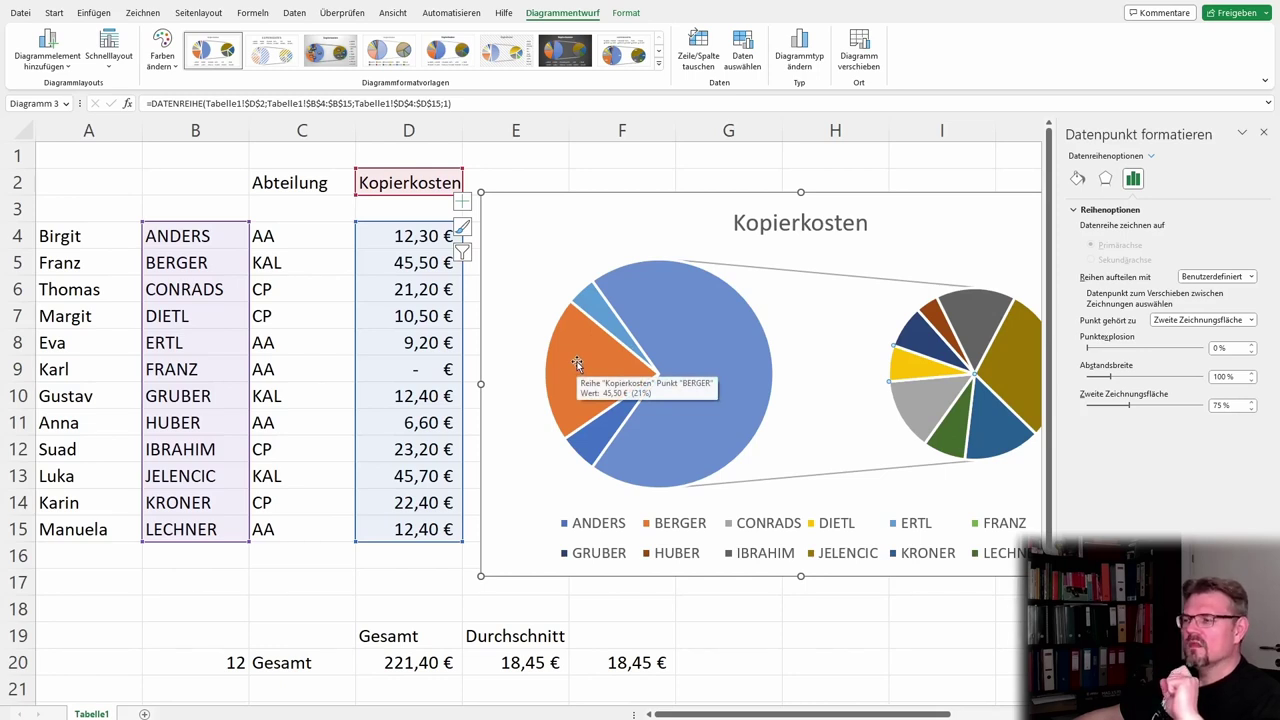
pyautogui.click(602, 314)
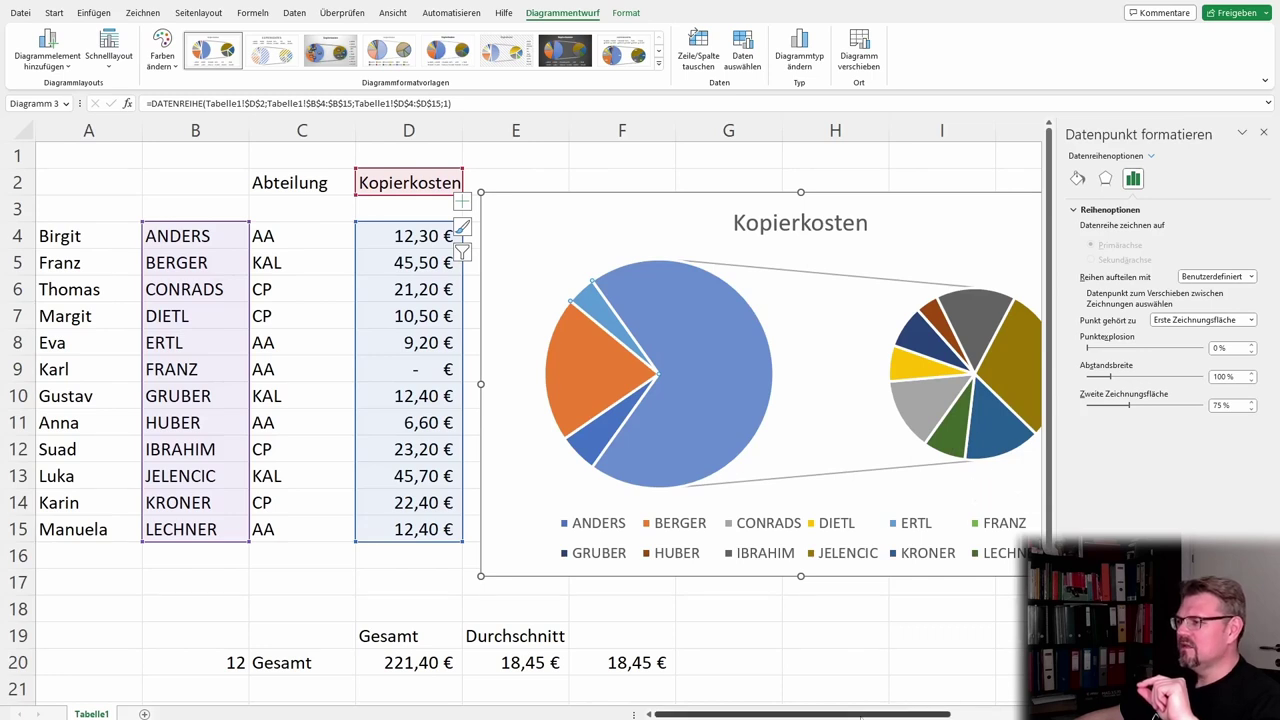
pyautogui.moveTo(860, 716); pyautogui.dragTo(905, 716)
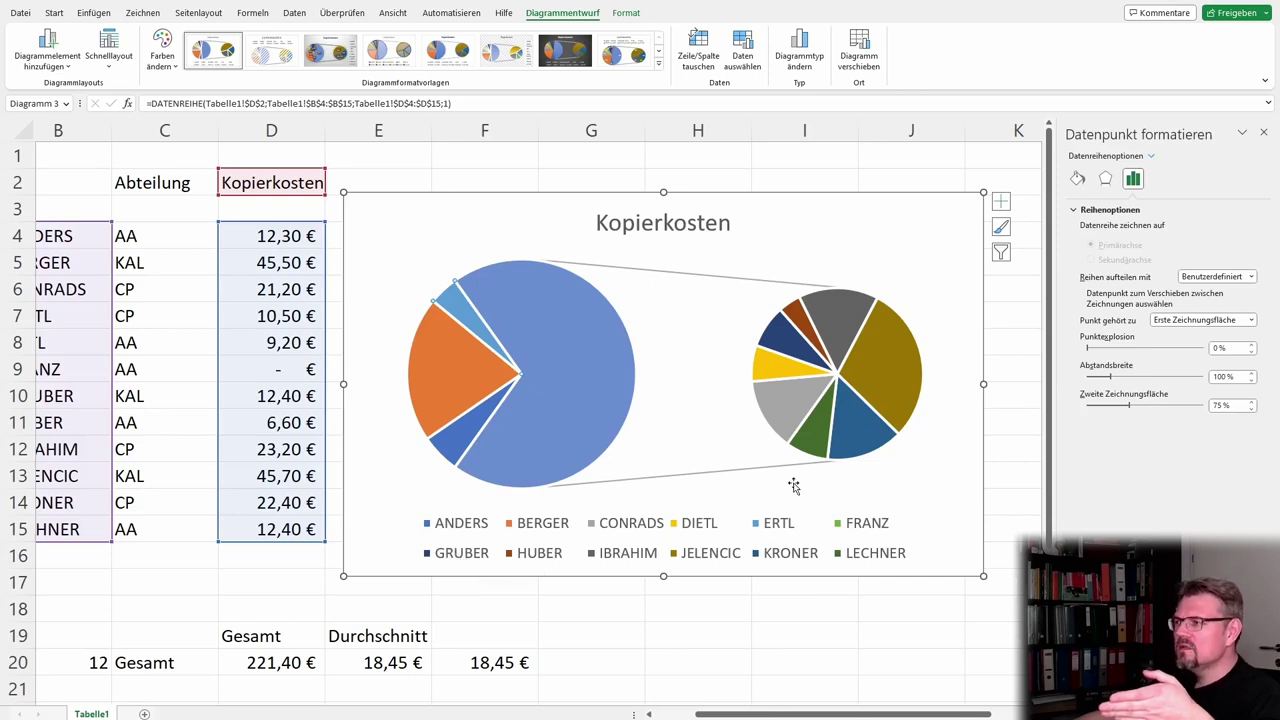
# Move the GRUBER and HUBER slices from the second pie into the main pie.
pyautogui.click(788, 343)
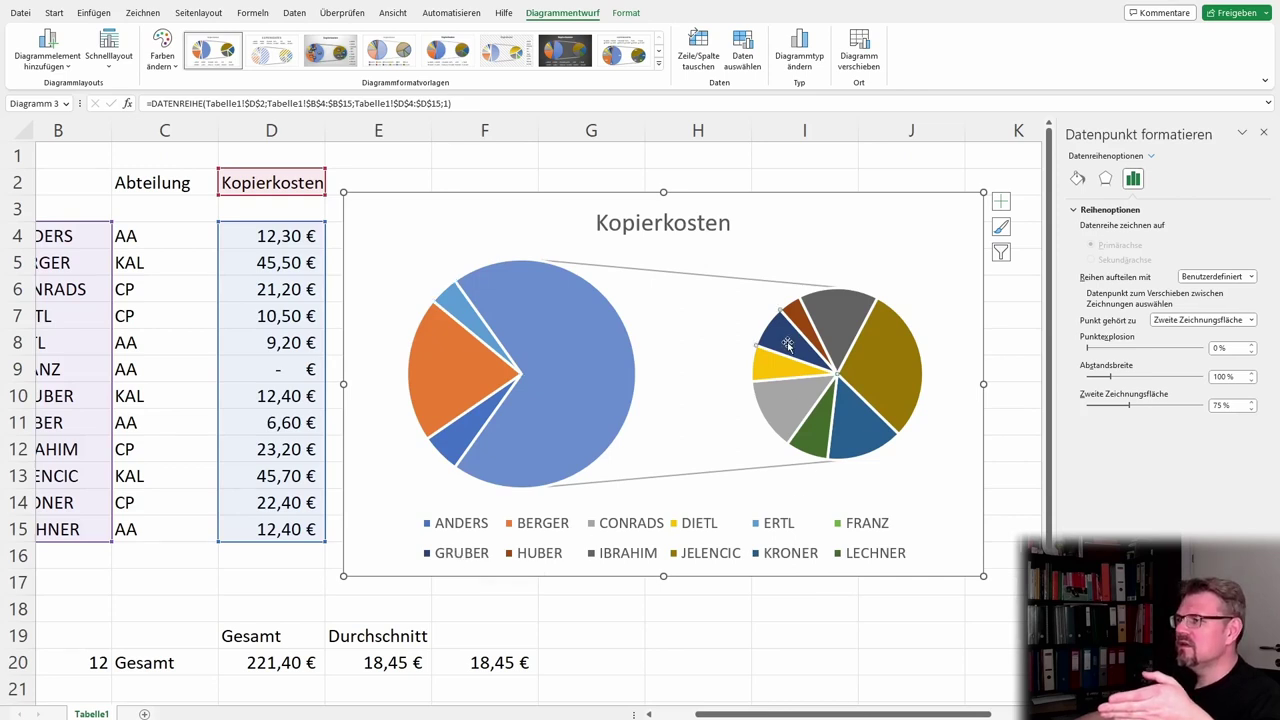
pyautogui.moveTo(784, 345)
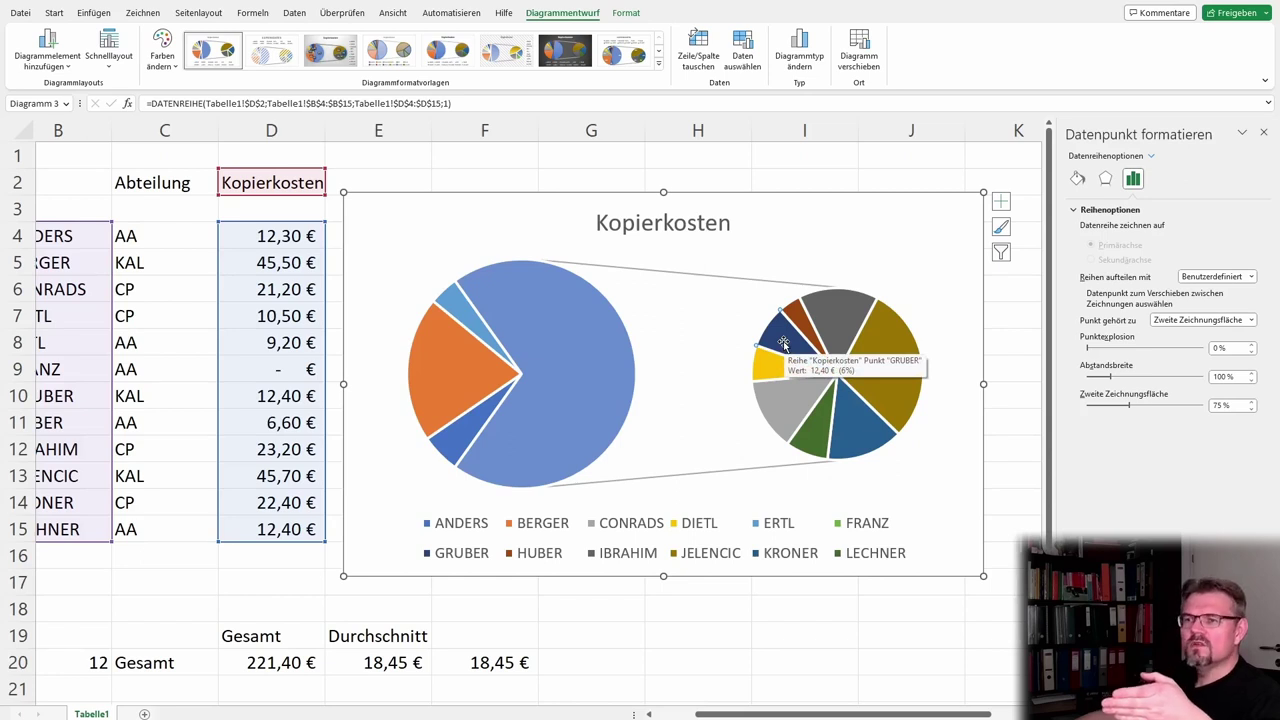
pyautogui.moveTo(775, 715); pyautogui.dragTo(763, 715)
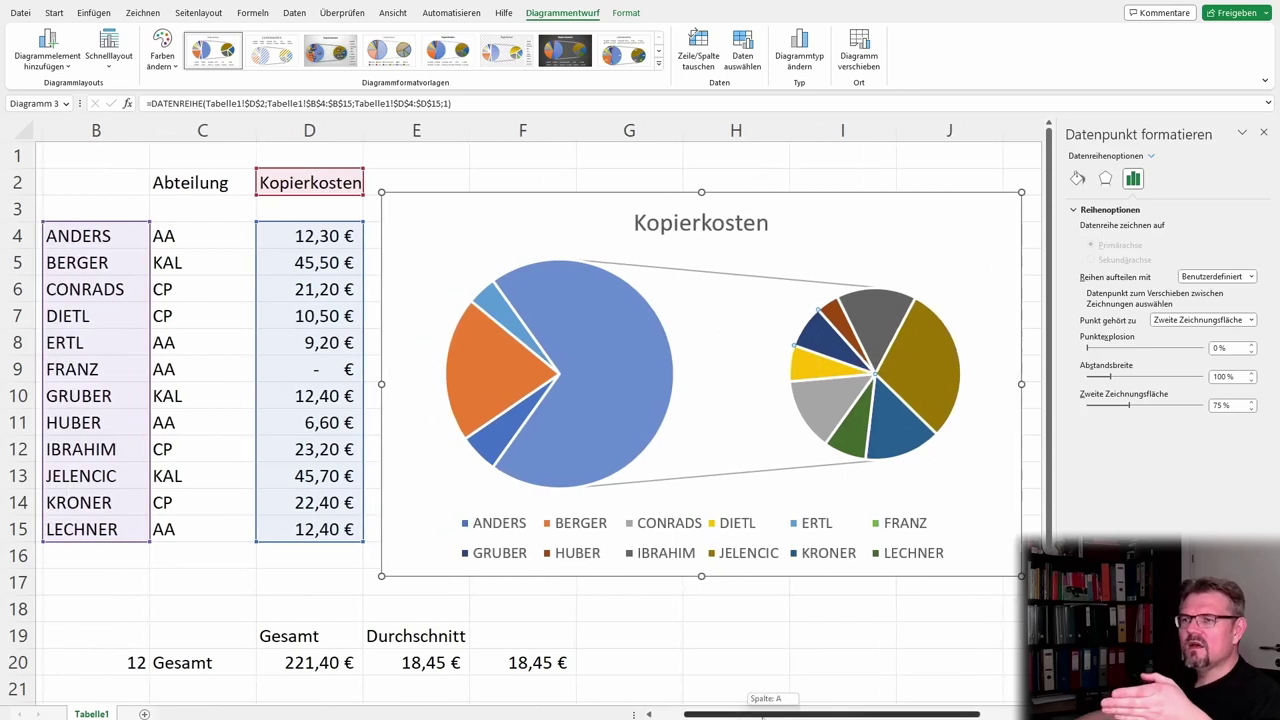
pyautogui.click(1251, 320)
pyautogui.click(1240, 337)
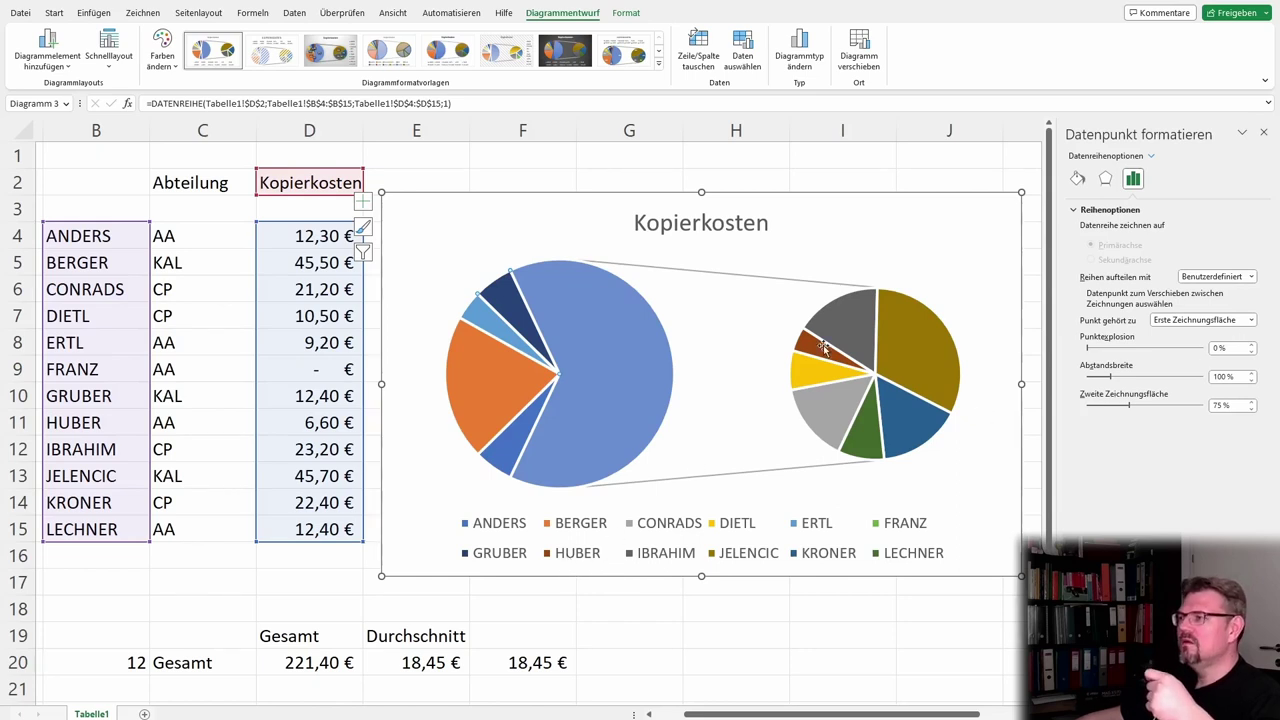
pyautogui.moveTo(818, 348)
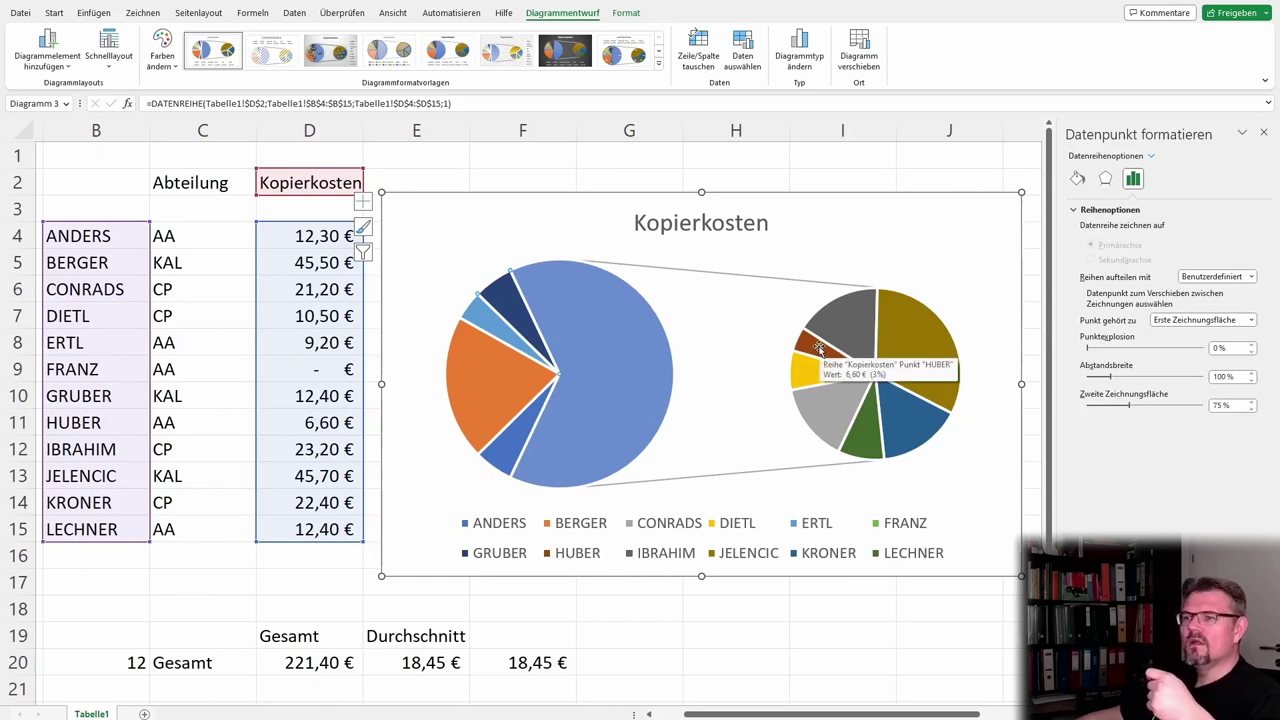
pyautogui.click(818, 348)
pyautogui.click(1248, 320)
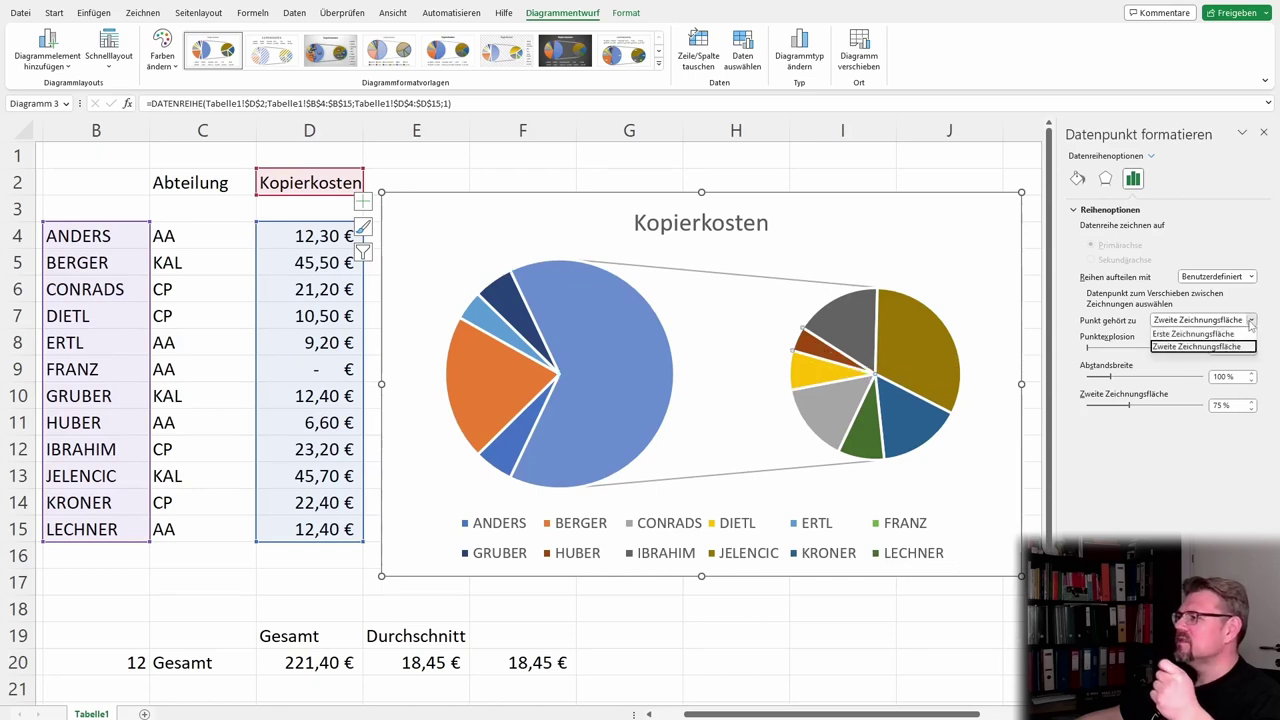
pyautogui.click(1205, 340)
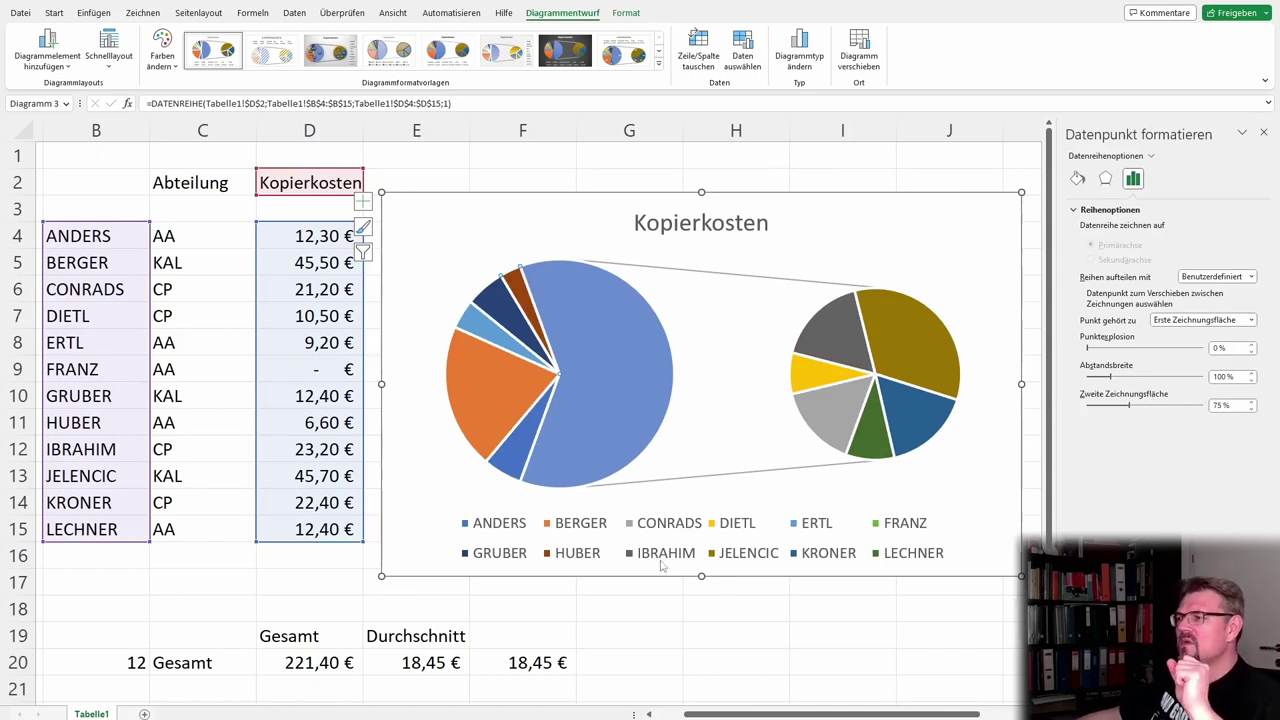
# Move the JELENCIC and LECHNER slices into the main pie as well.
pyautogui.click(832, 327)
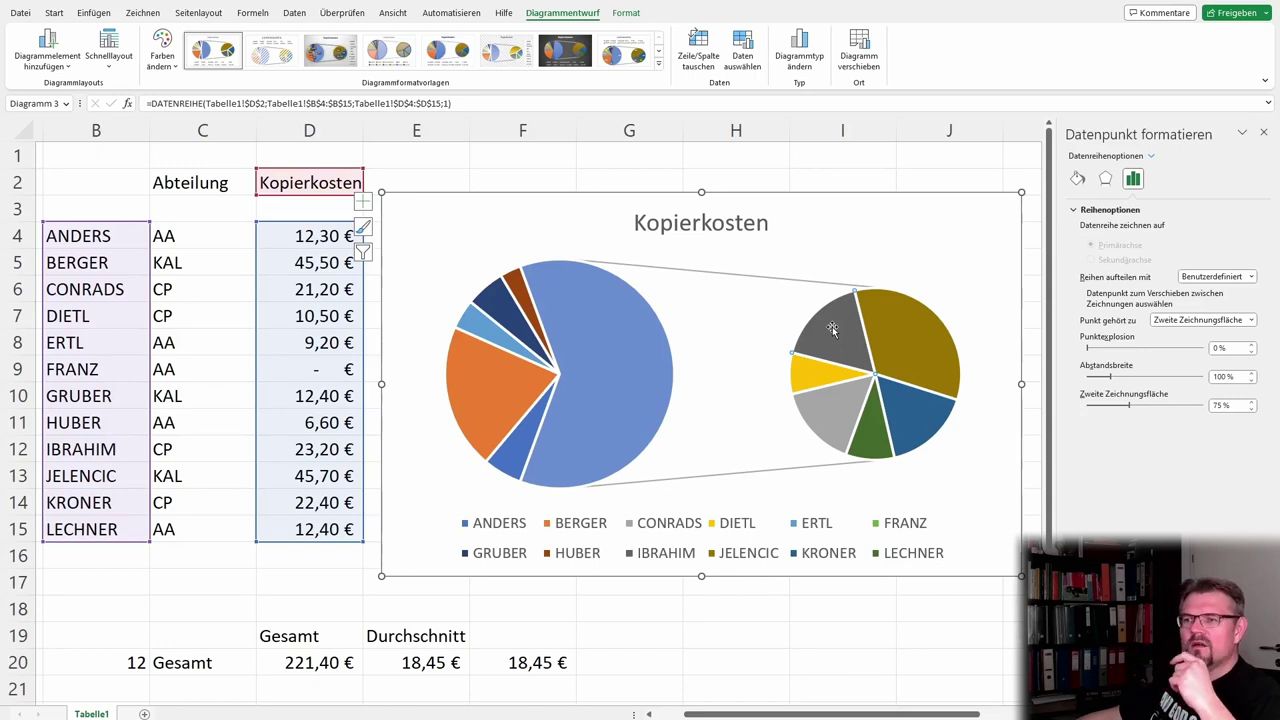
pyautogui.click(917, 351)
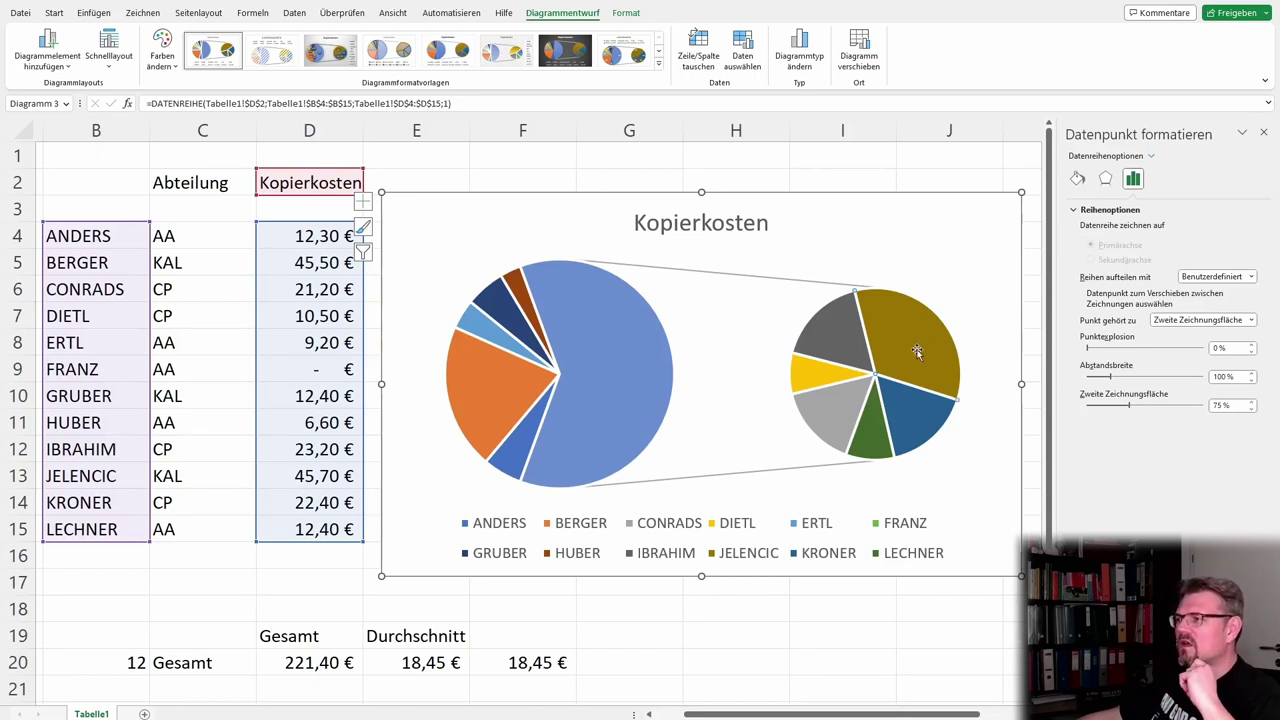
pyautogui.click(1254, 322)
pyautogui.click(1226, 338)
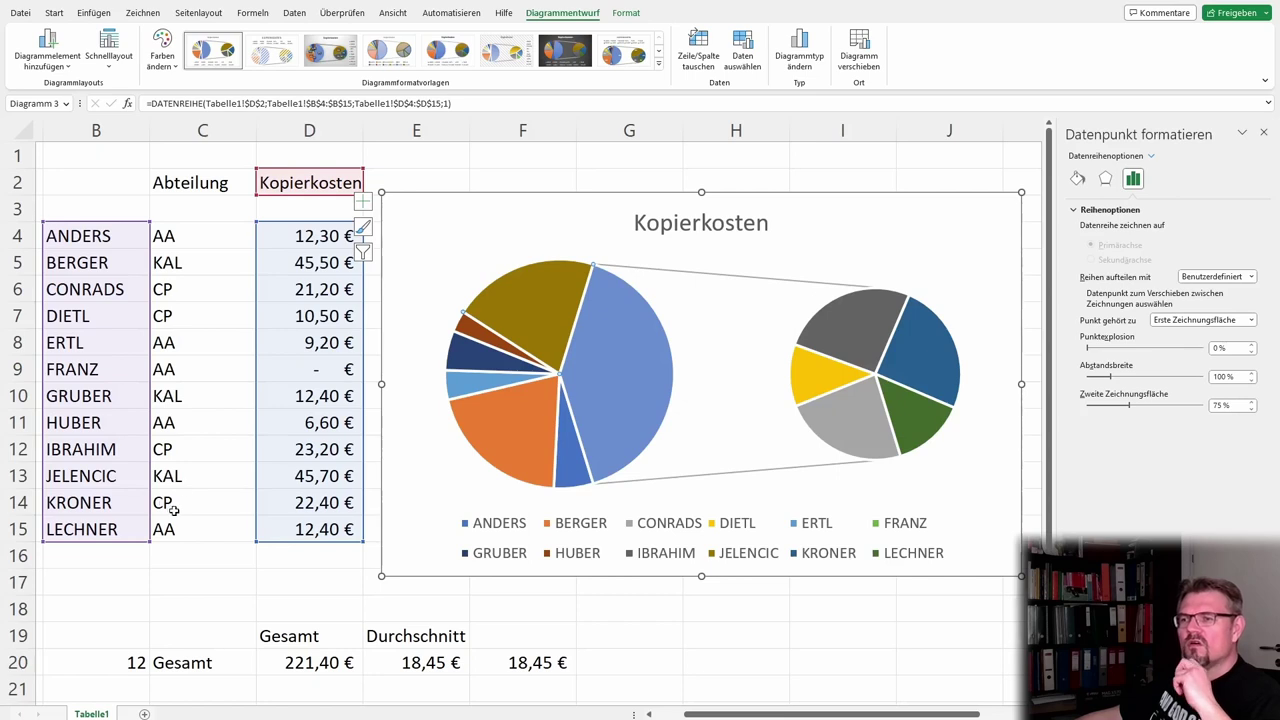
pyautogui.click(932, 422)
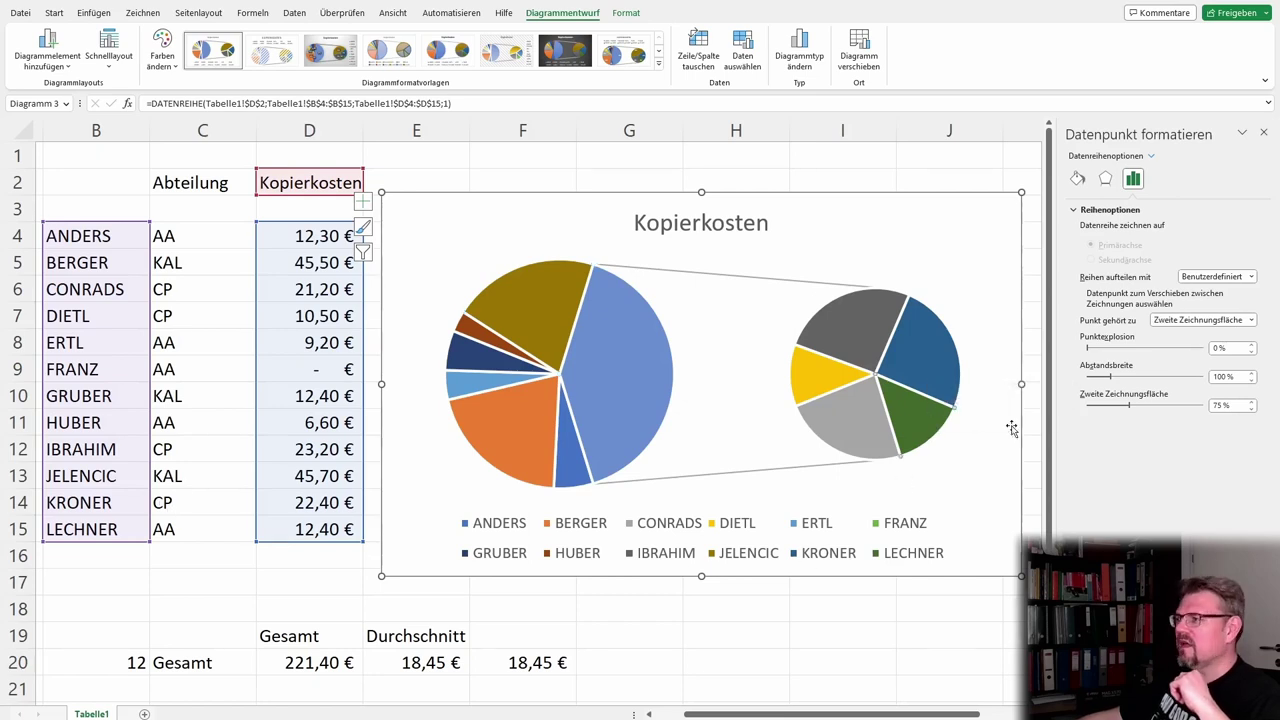
pyautogui.click(1251, 320)
pyautogui.click(1197, 335)
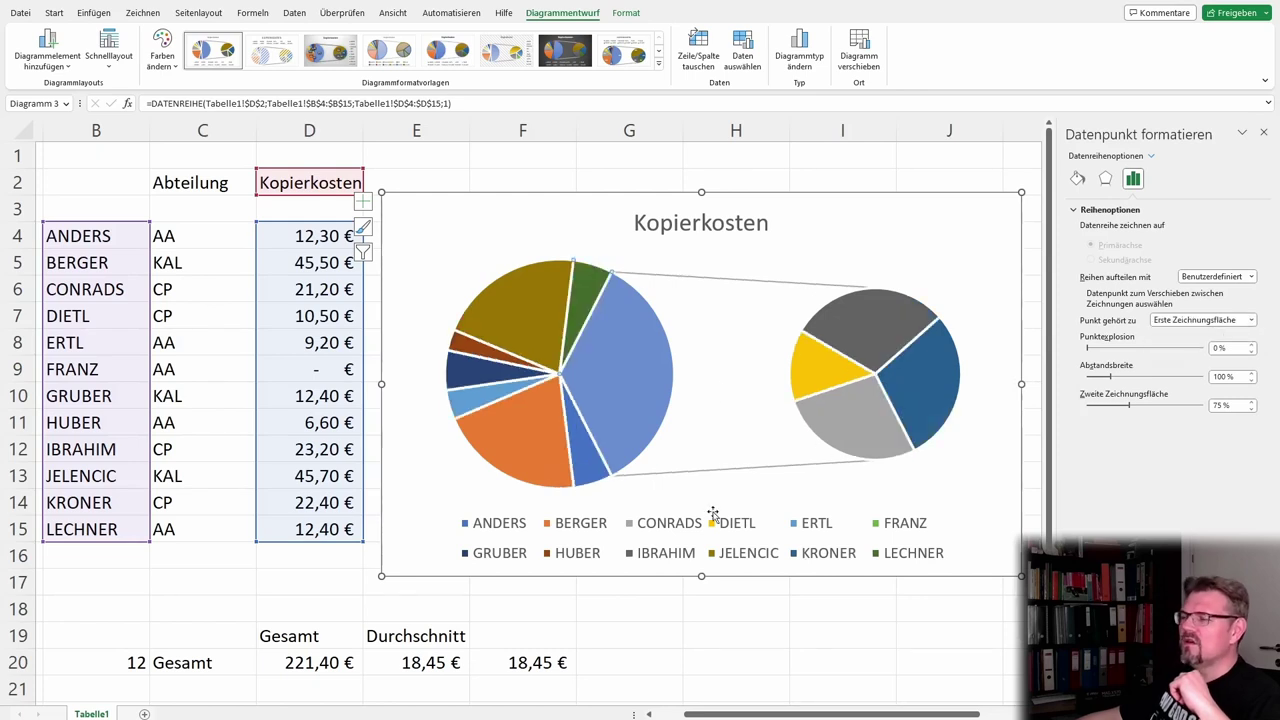
pyautogui.click(729, 337)
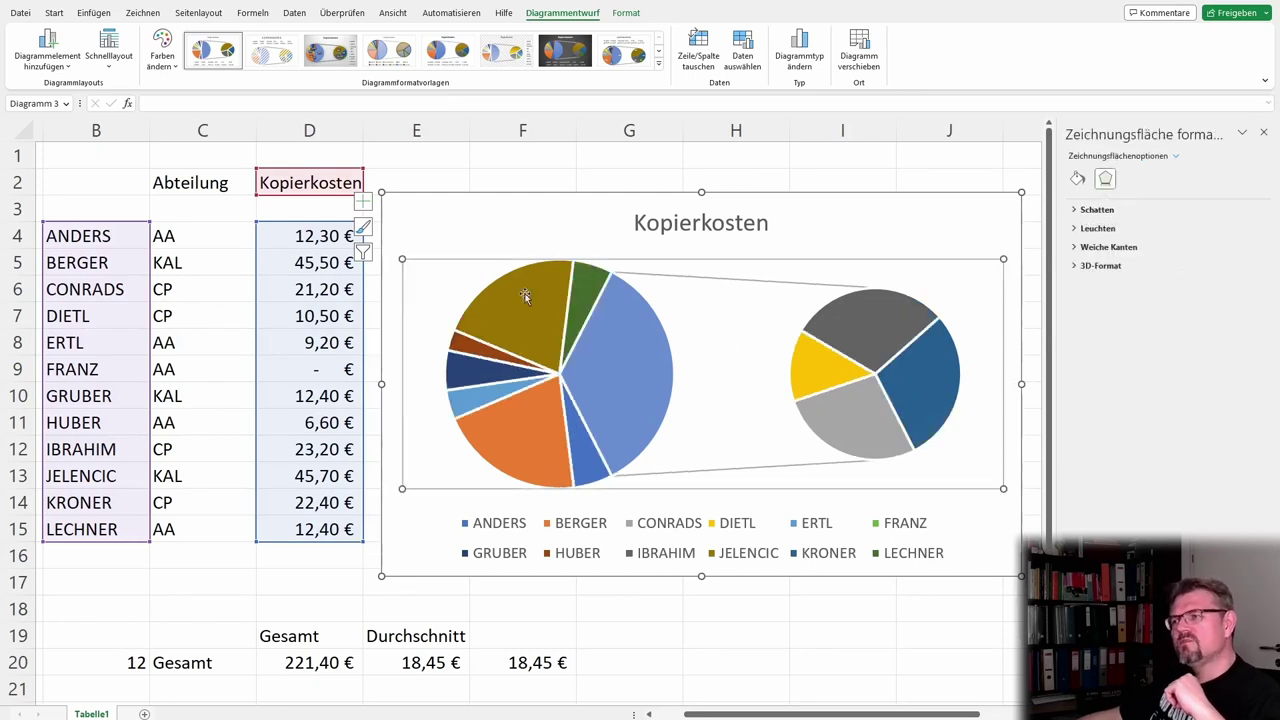
# Select the KRONER slice in the second pie and show its Fill & Line settings.
pyautogui.click(632, 371)
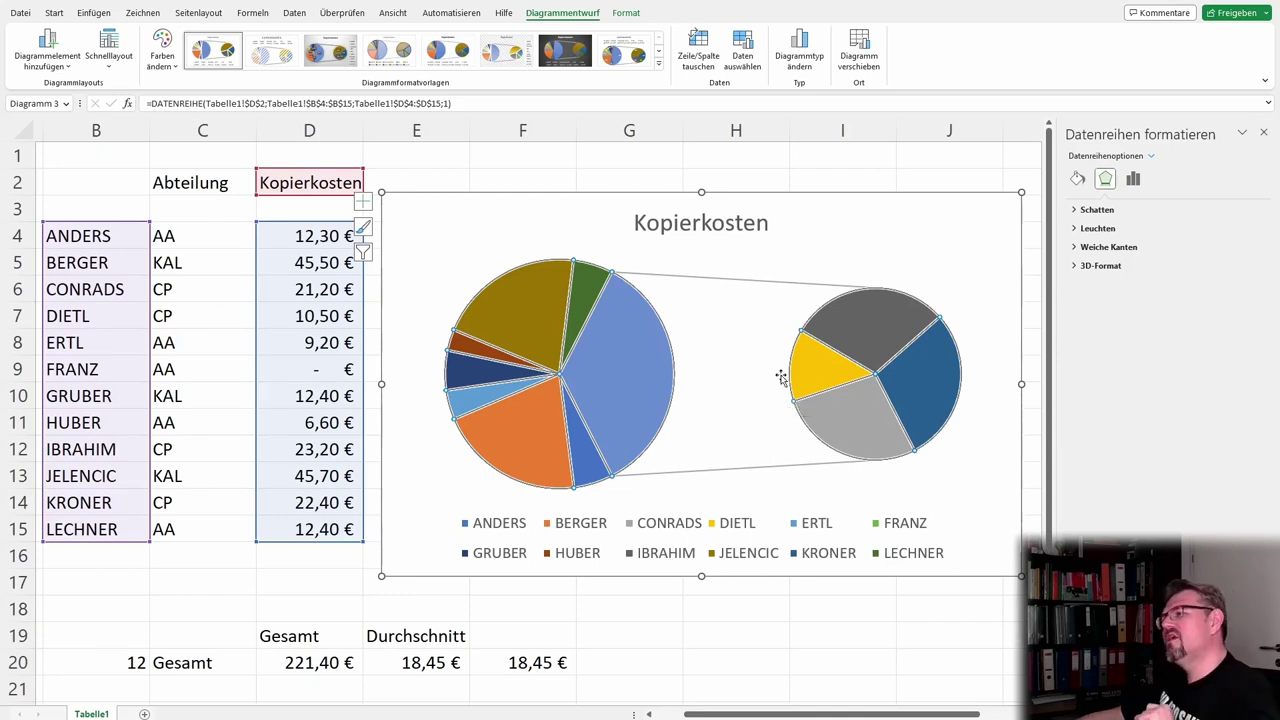
pyautogui.click(952, 416)
pyautogui.click(809, 393)
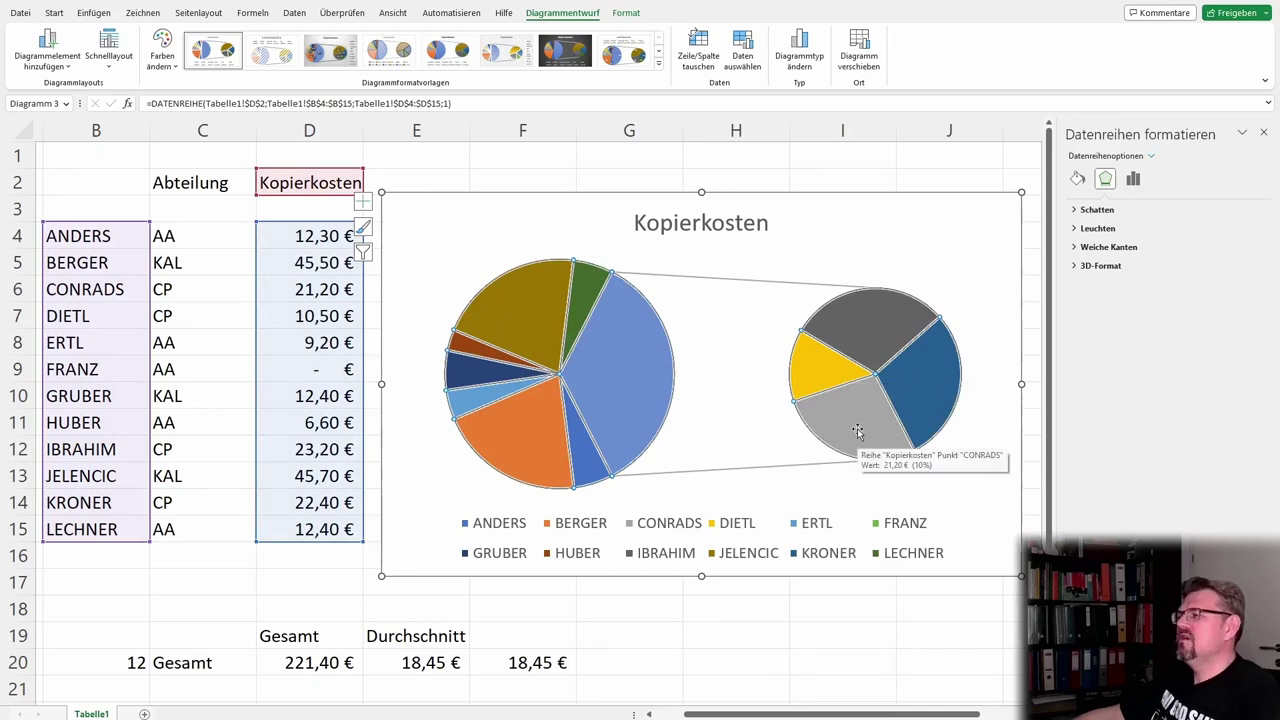
pyautogui.click(891, 347)
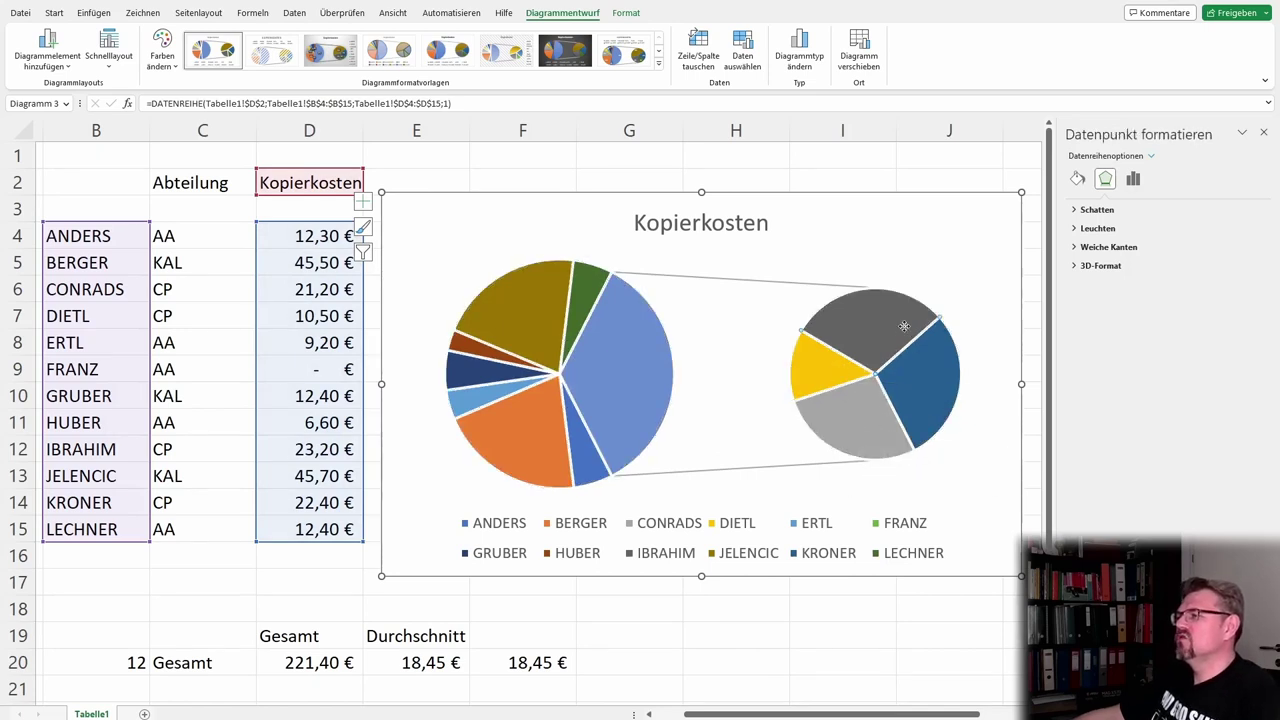
pyautogui.click(925, 387)
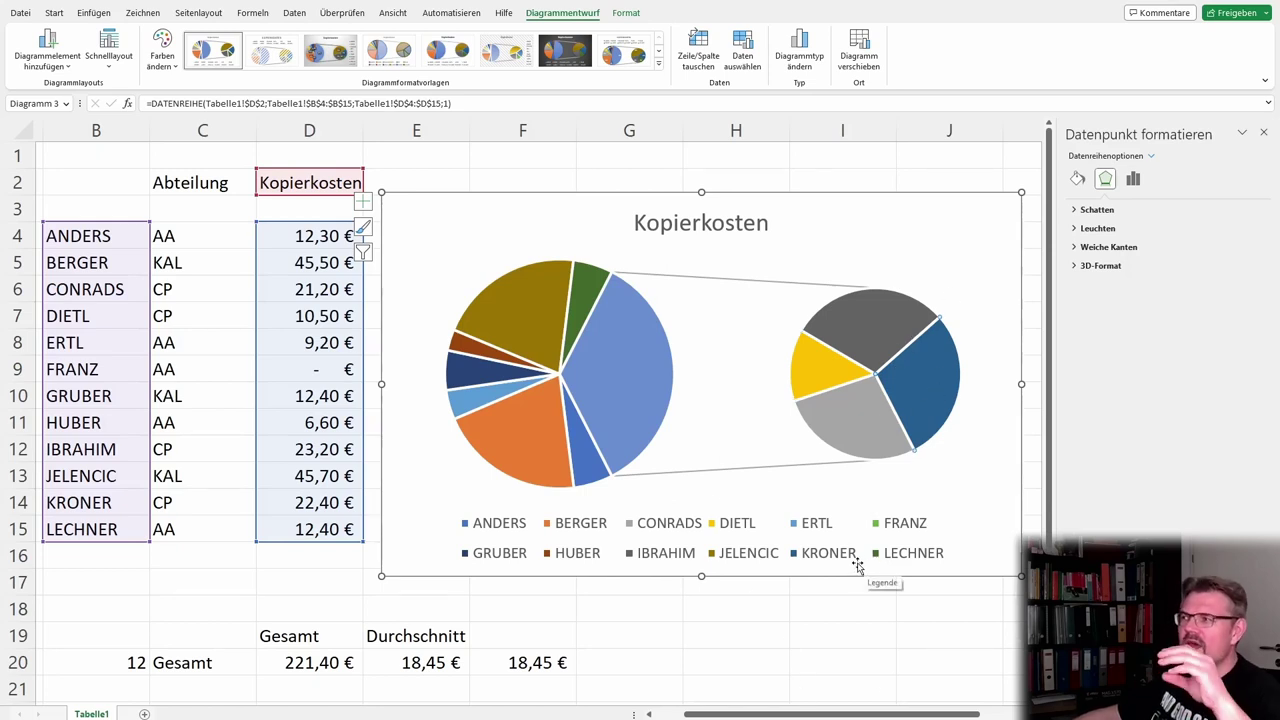
pyautogui.click(1078, 179)
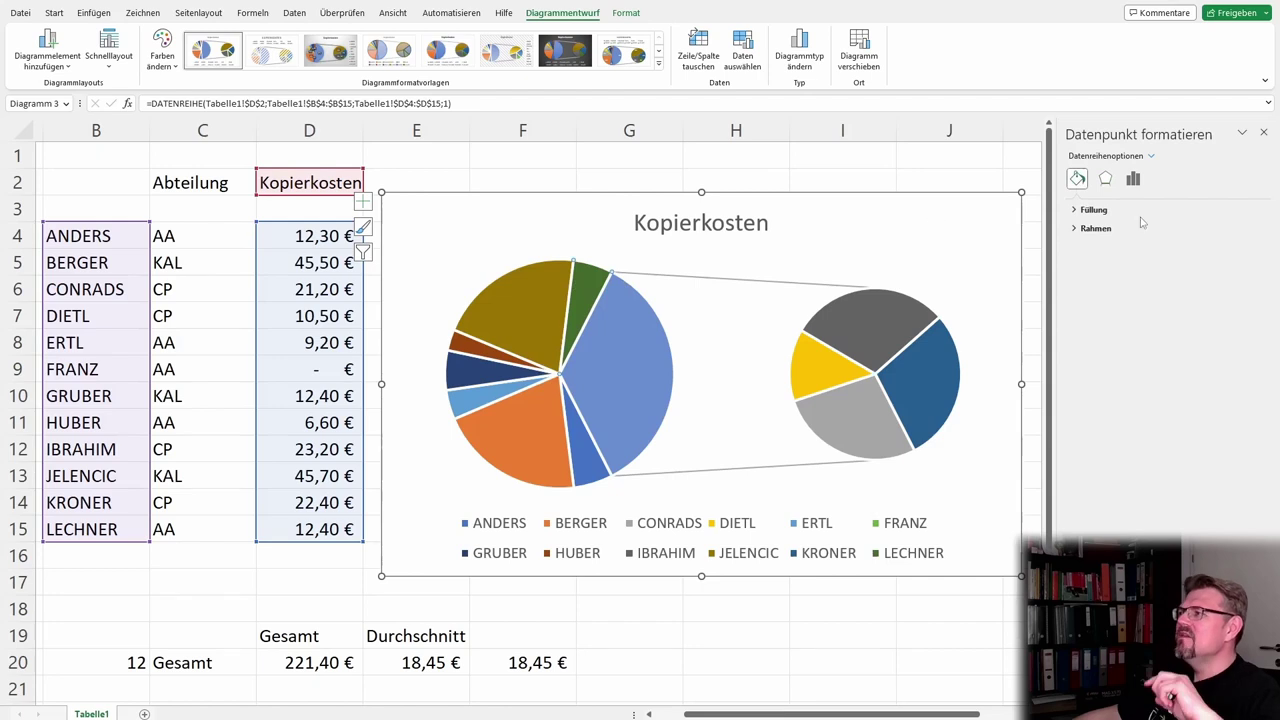
# Select the IBRAHIM slice for formatting, then clear the selection and close the pane.
pyautogui.click(1263, 133)
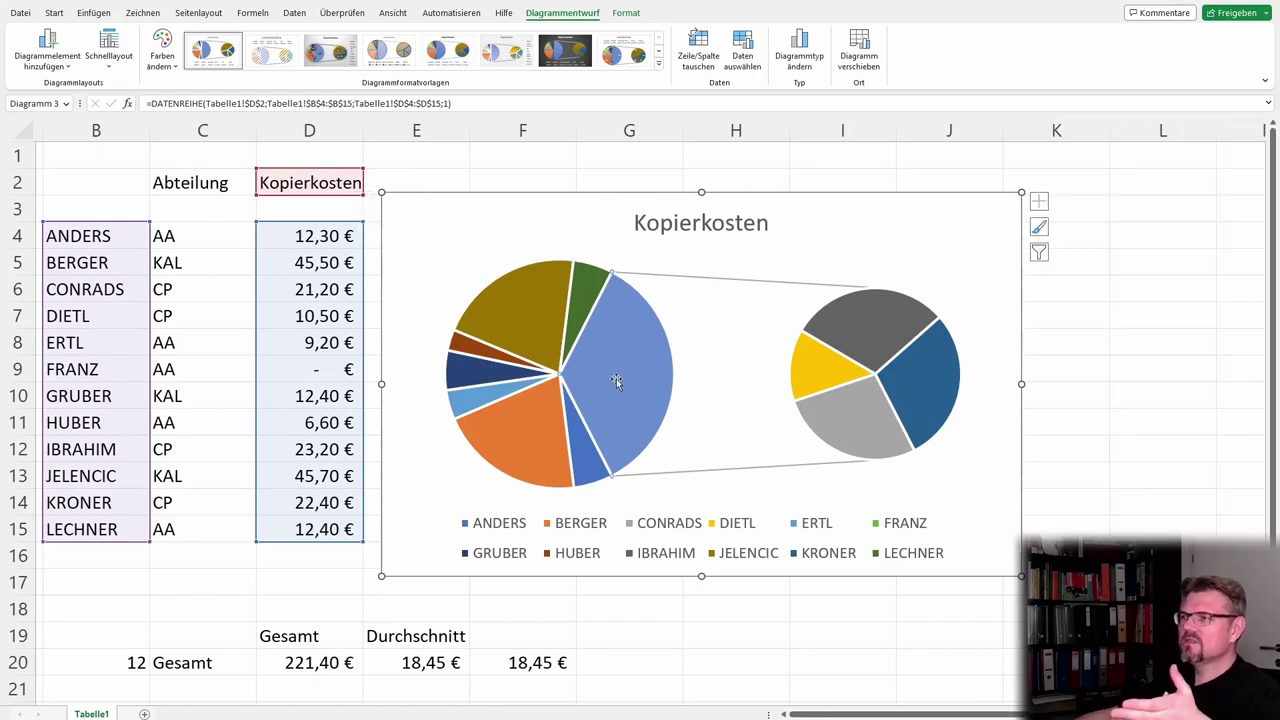
pyautogui.click(836, 372)
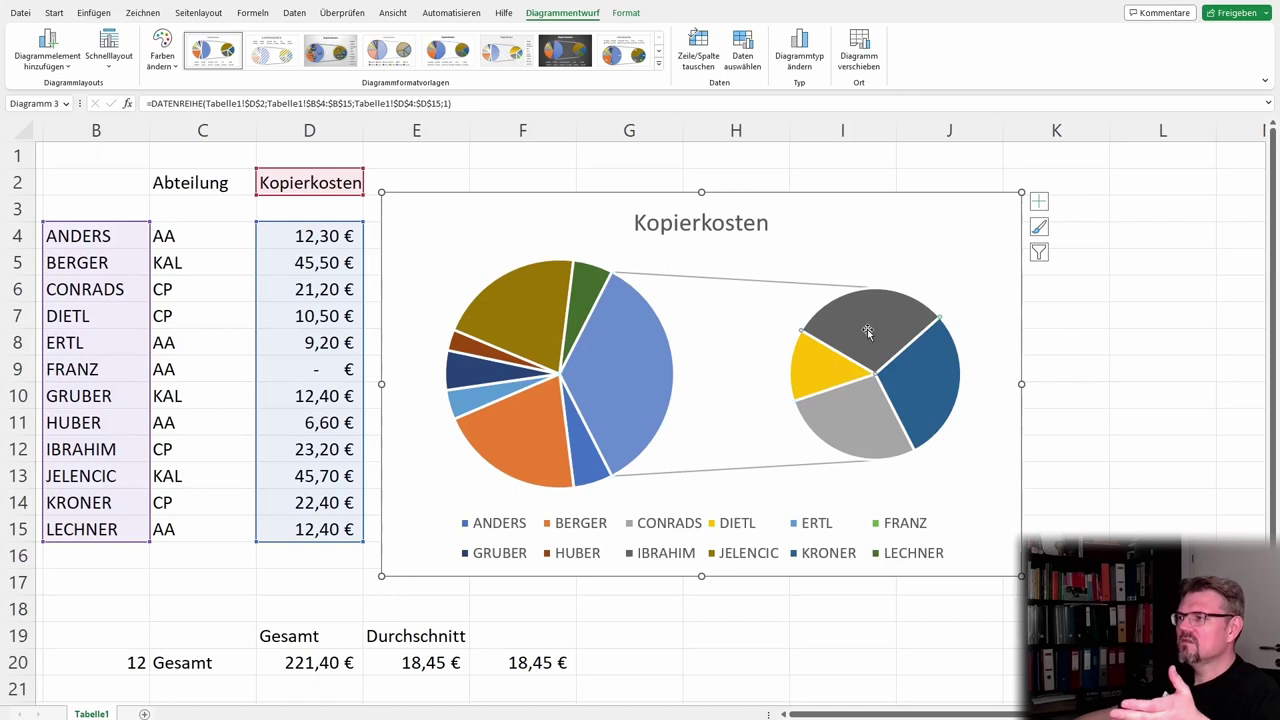
pyautogui.doubleClick(868, 332)
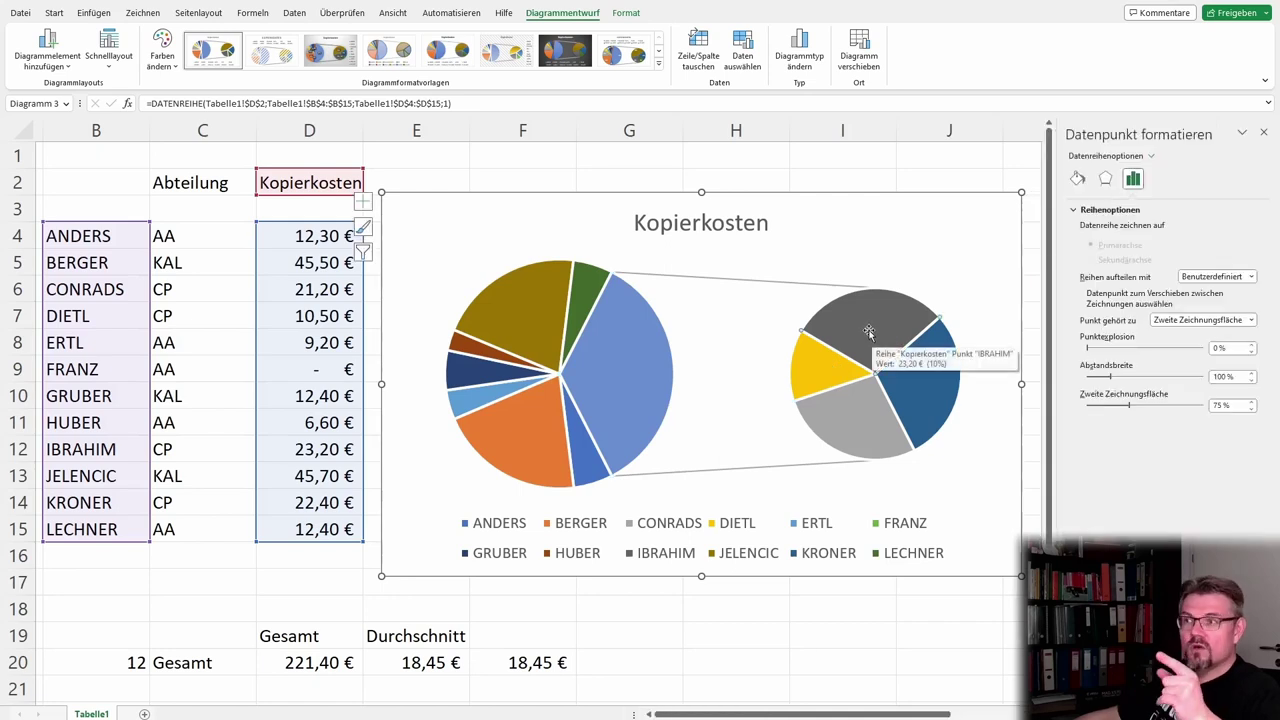
pyautogui.click(624, 352)
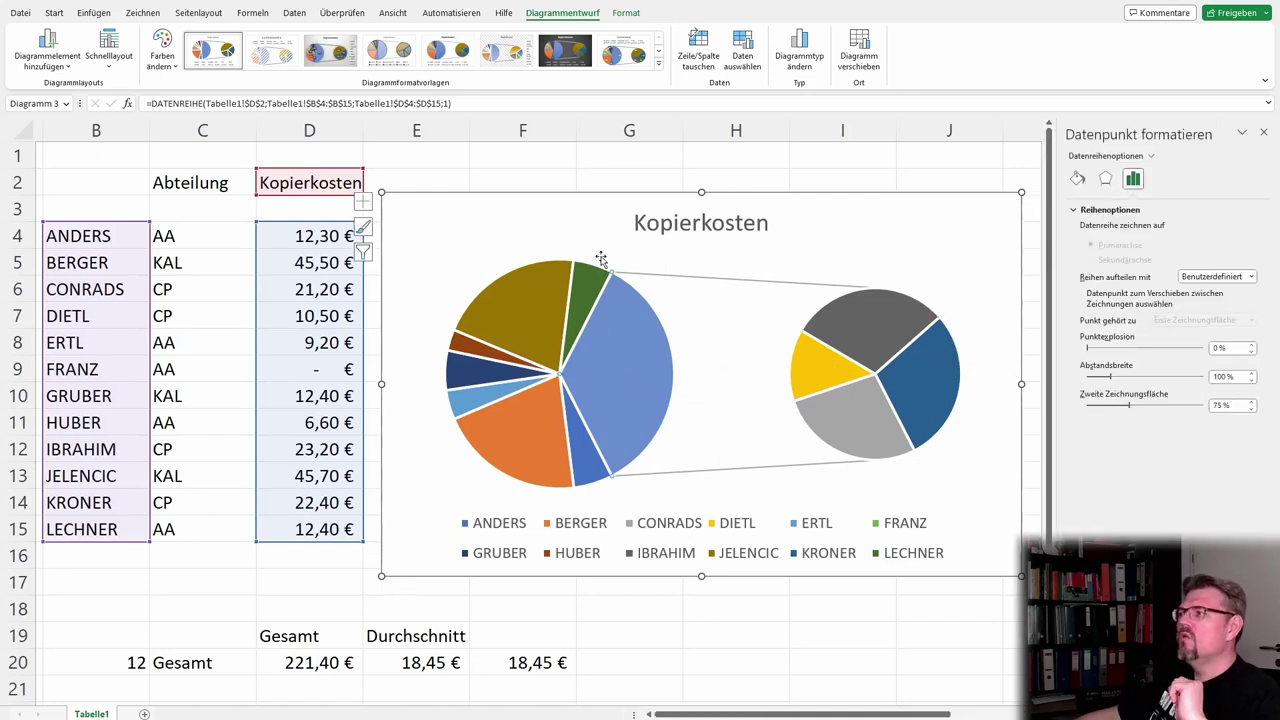
pyautogui.click(1263, 133)
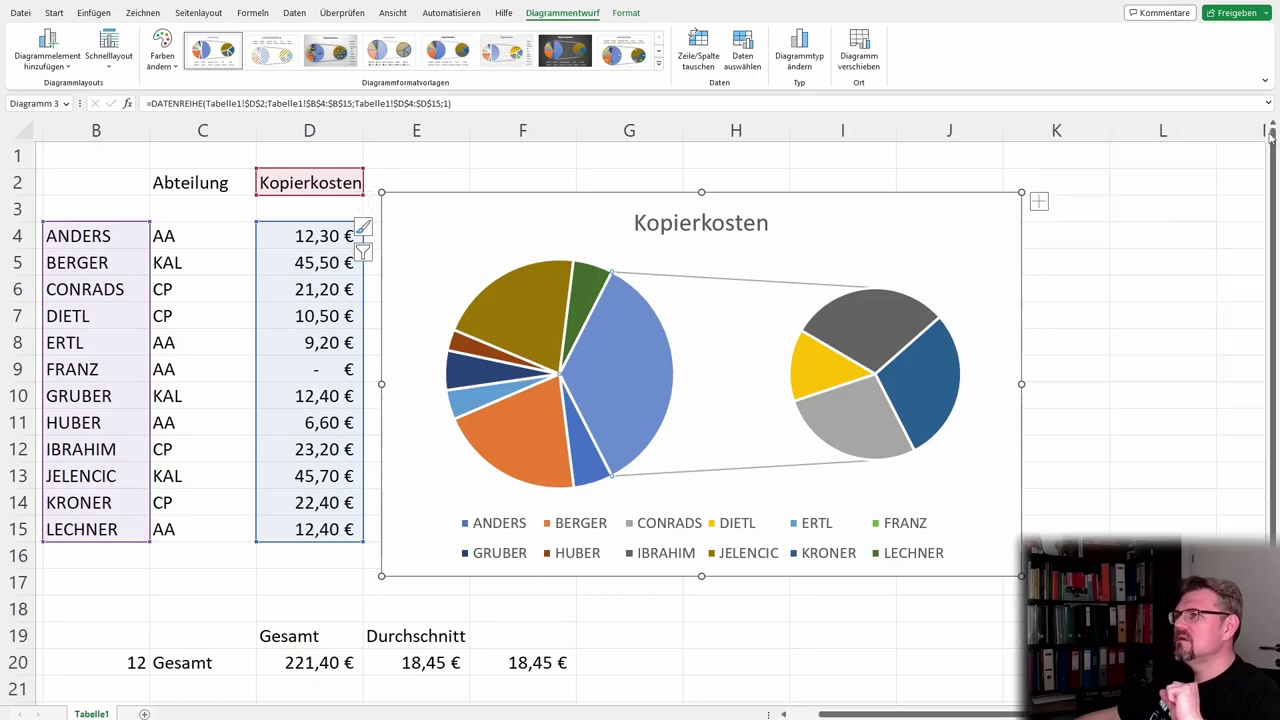
# Reopen series formatting via Format Selection and select the olive JELENCIC slice alone.
pyautogui.click(627, 13)
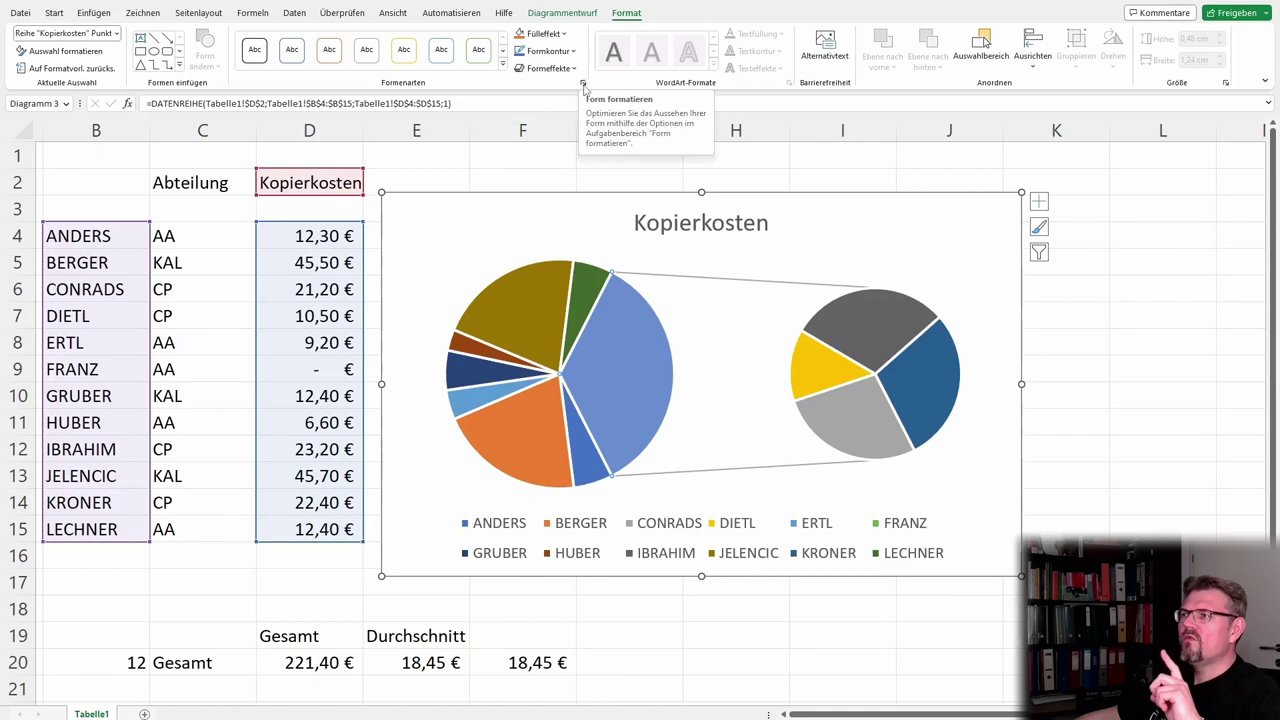
pyautogui.click(583, 84)
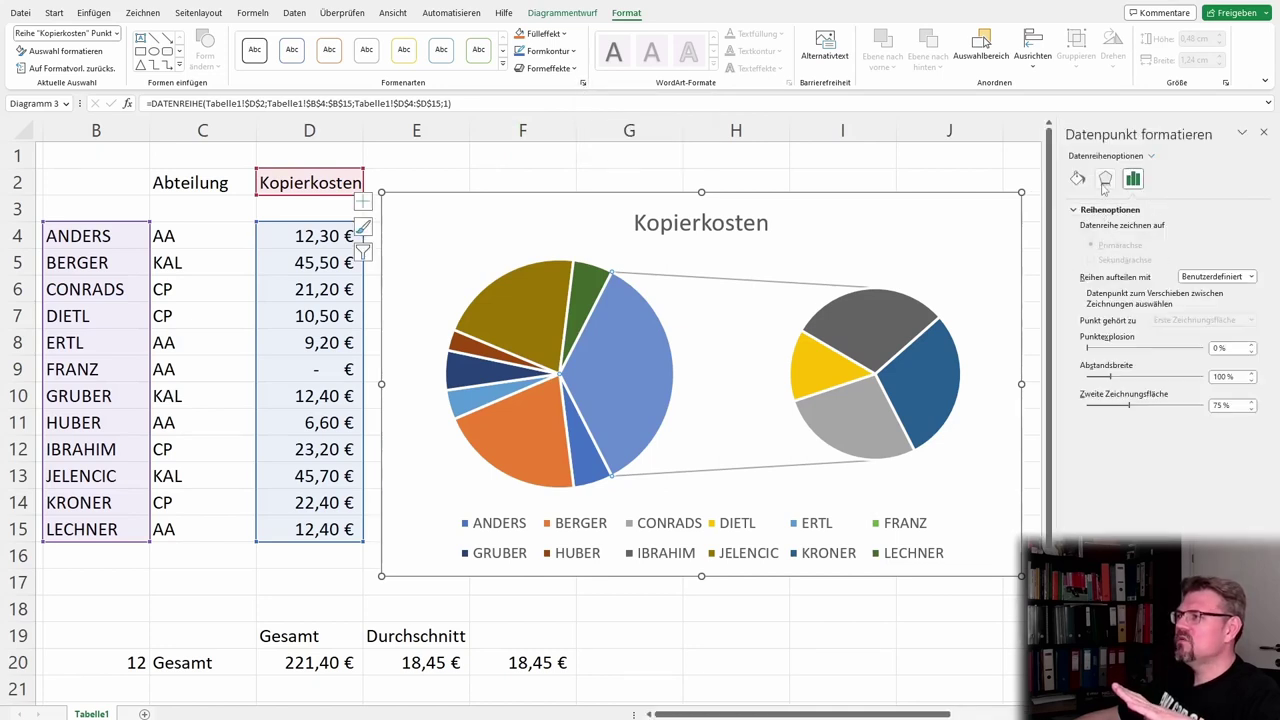
pyautogui.click(1077, 179)
pyautogui.click(1105, 179)
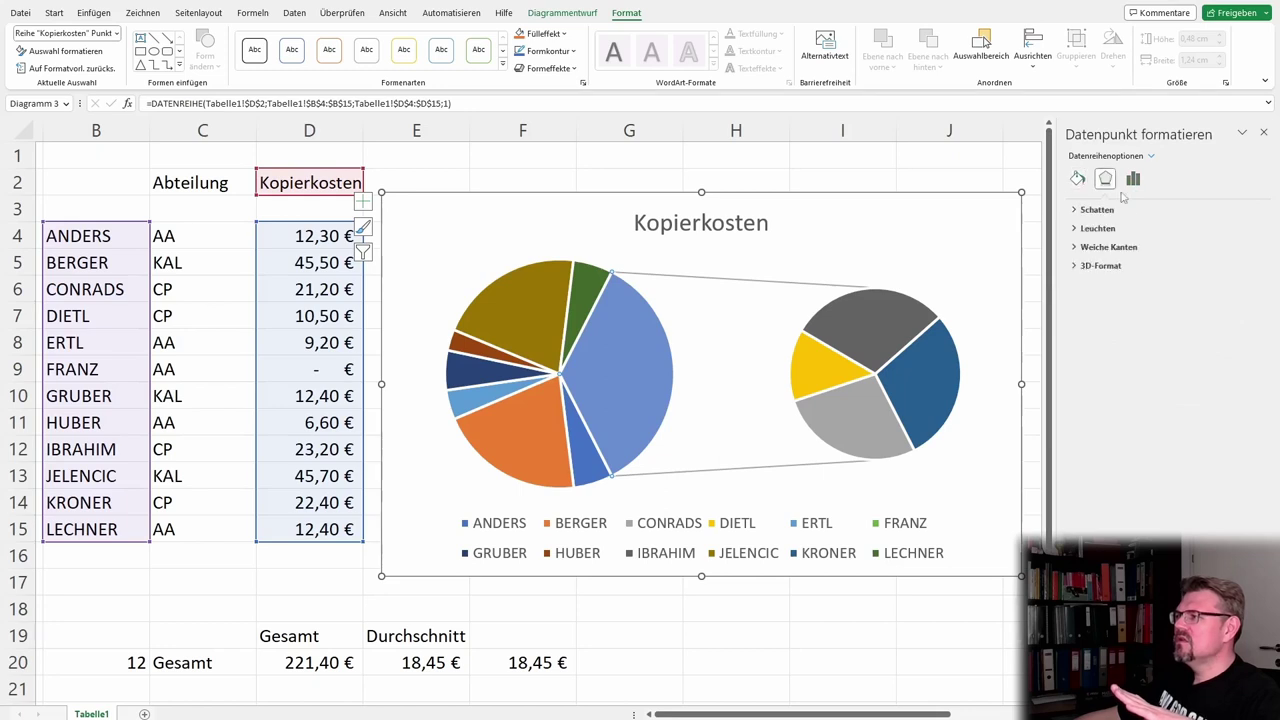
pyautogui.click(1133, 179)
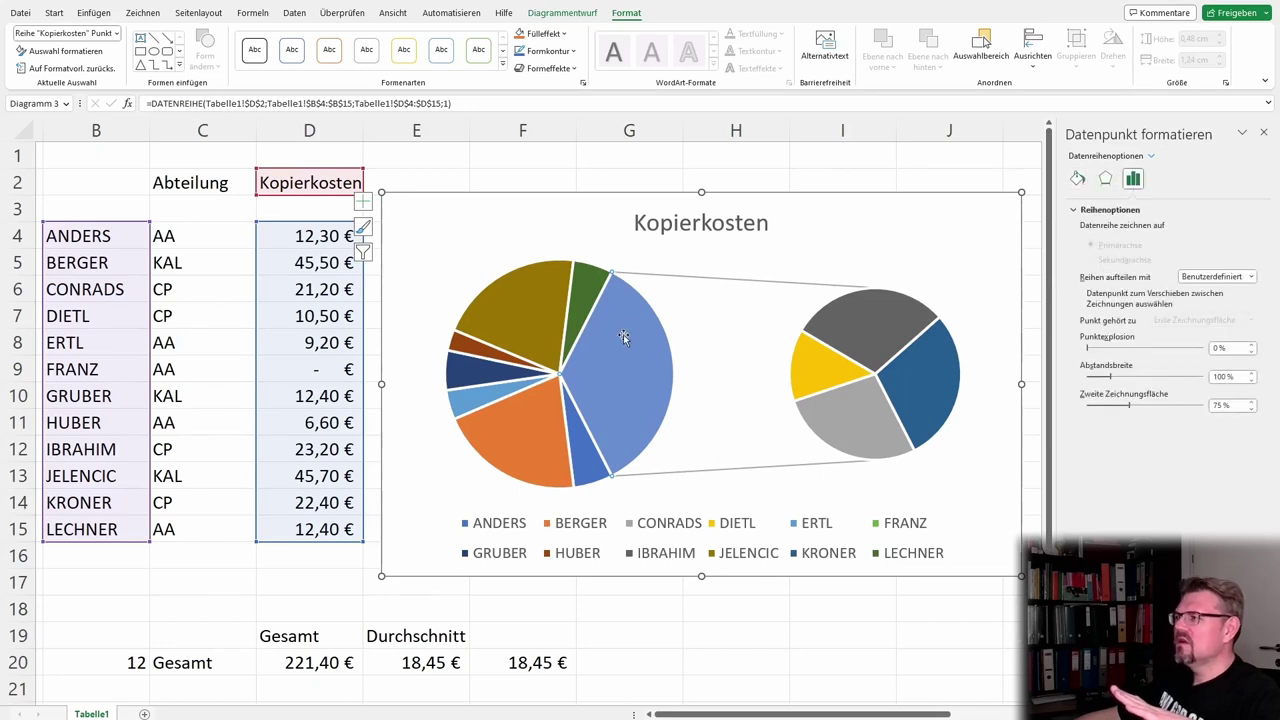
pyautogui.click(536, 307)
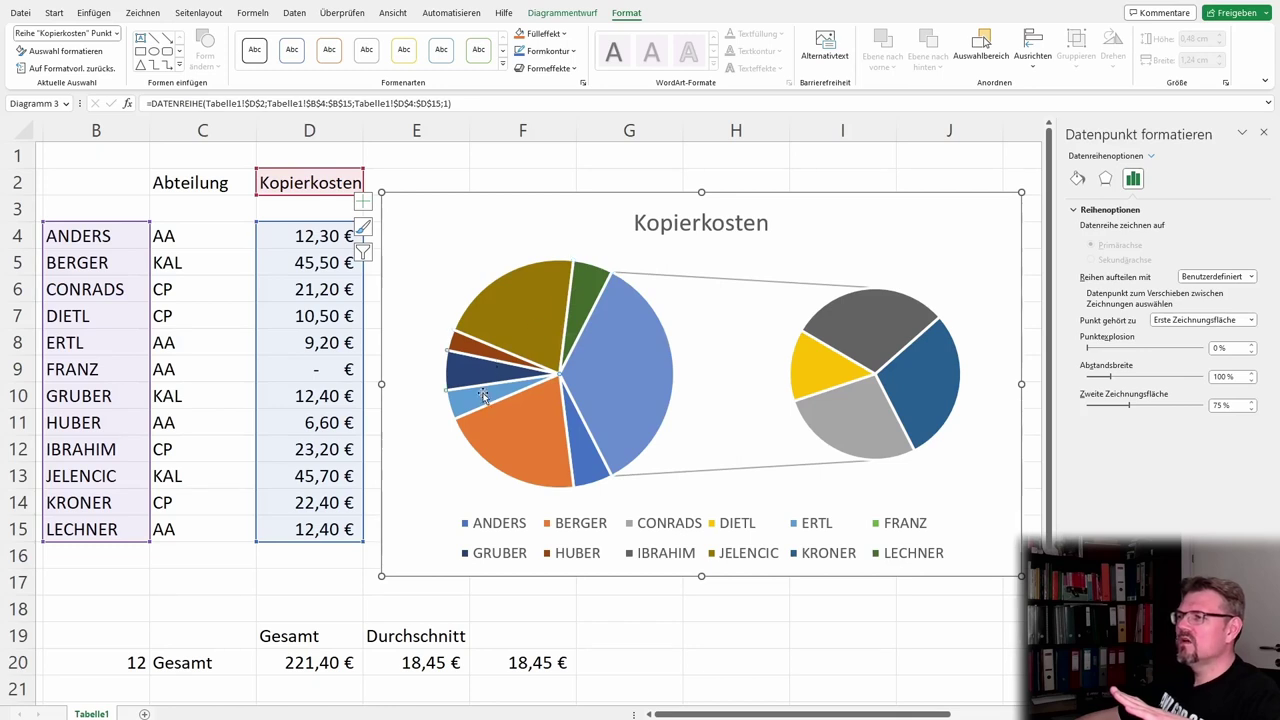
# Fill BERGER's slice green, IBRAHIM's orange and KRONER's light orange.
pyautogui.click(1077, 178)
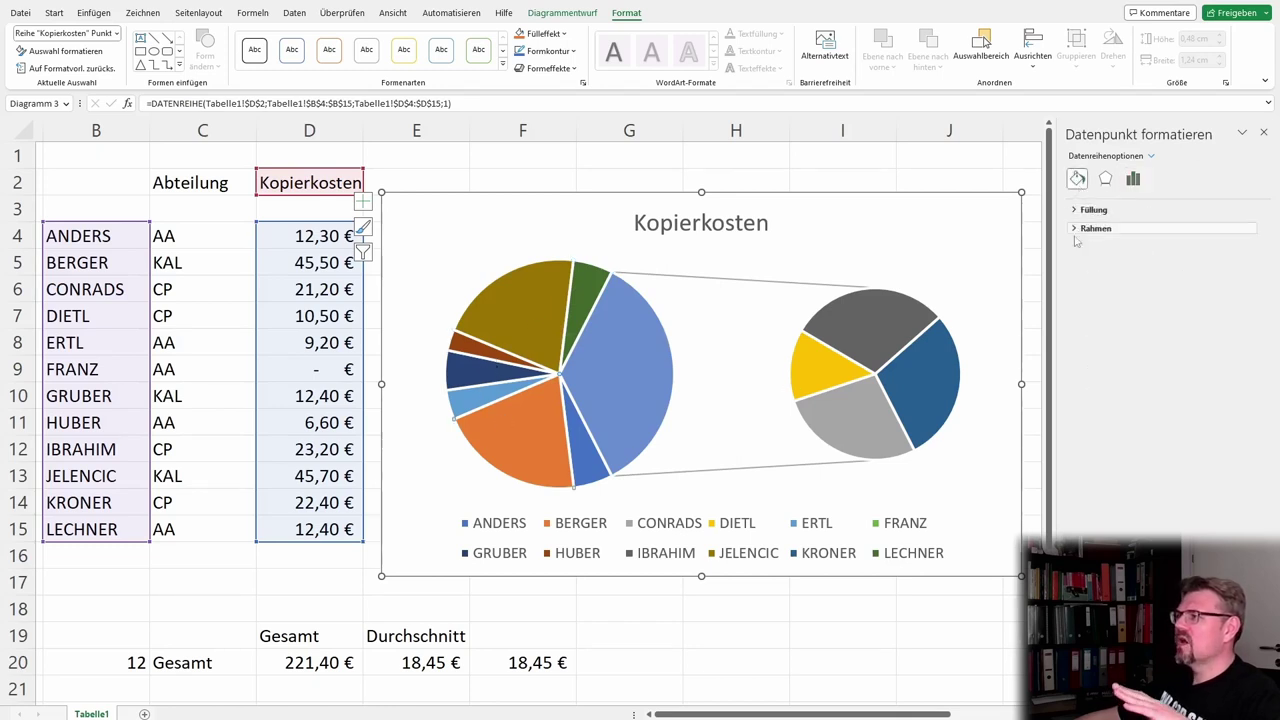
pyautogui.click(1085, 210)
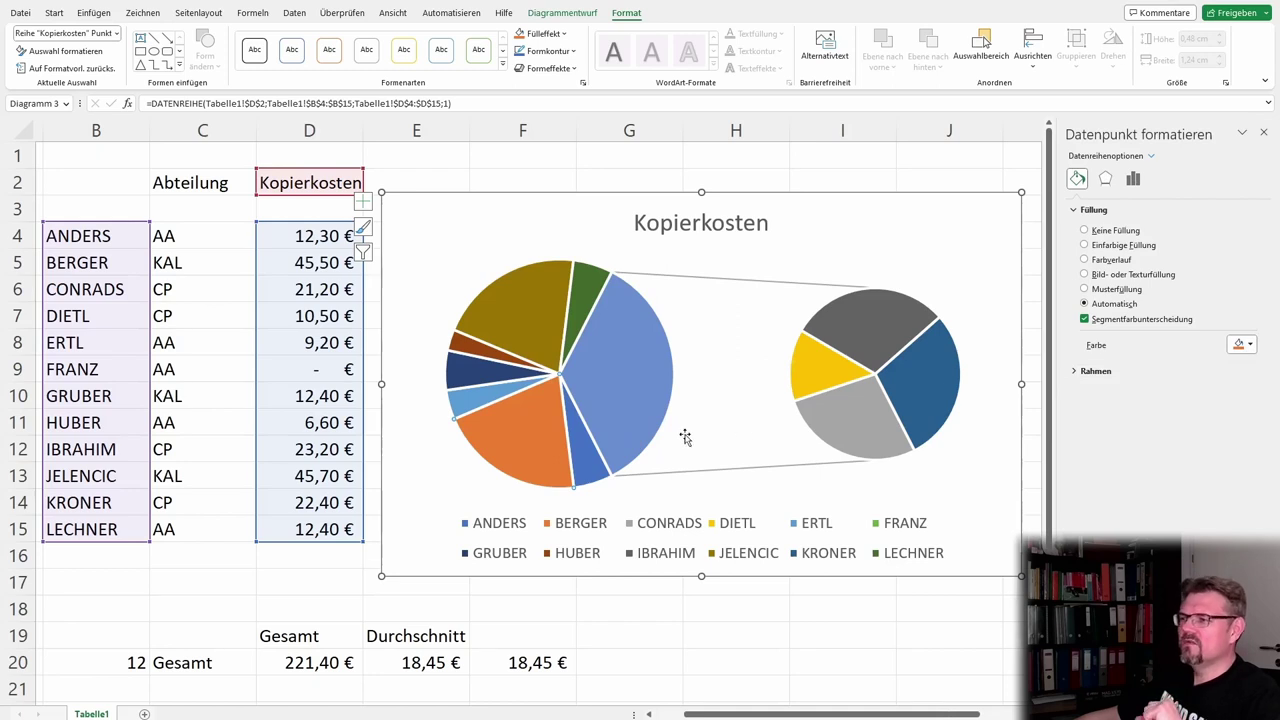
pyautogui.click(1250, 345)
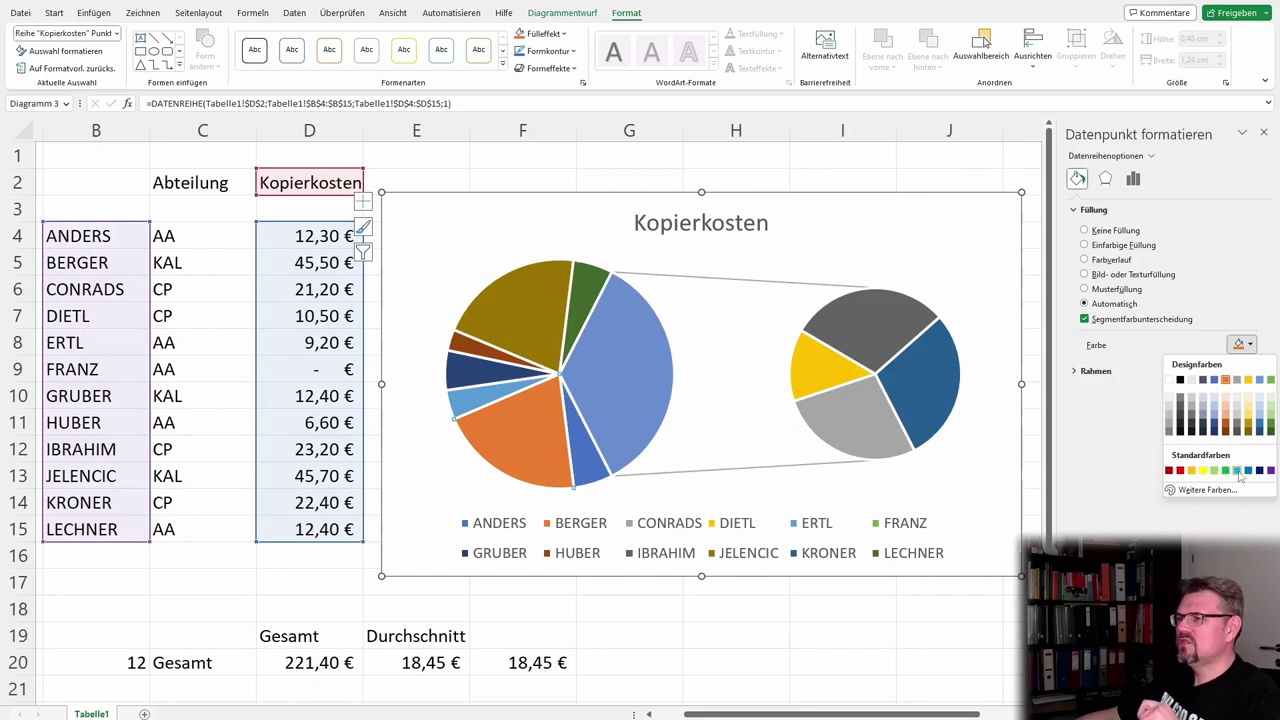
pyautogui.click(1228, 475)
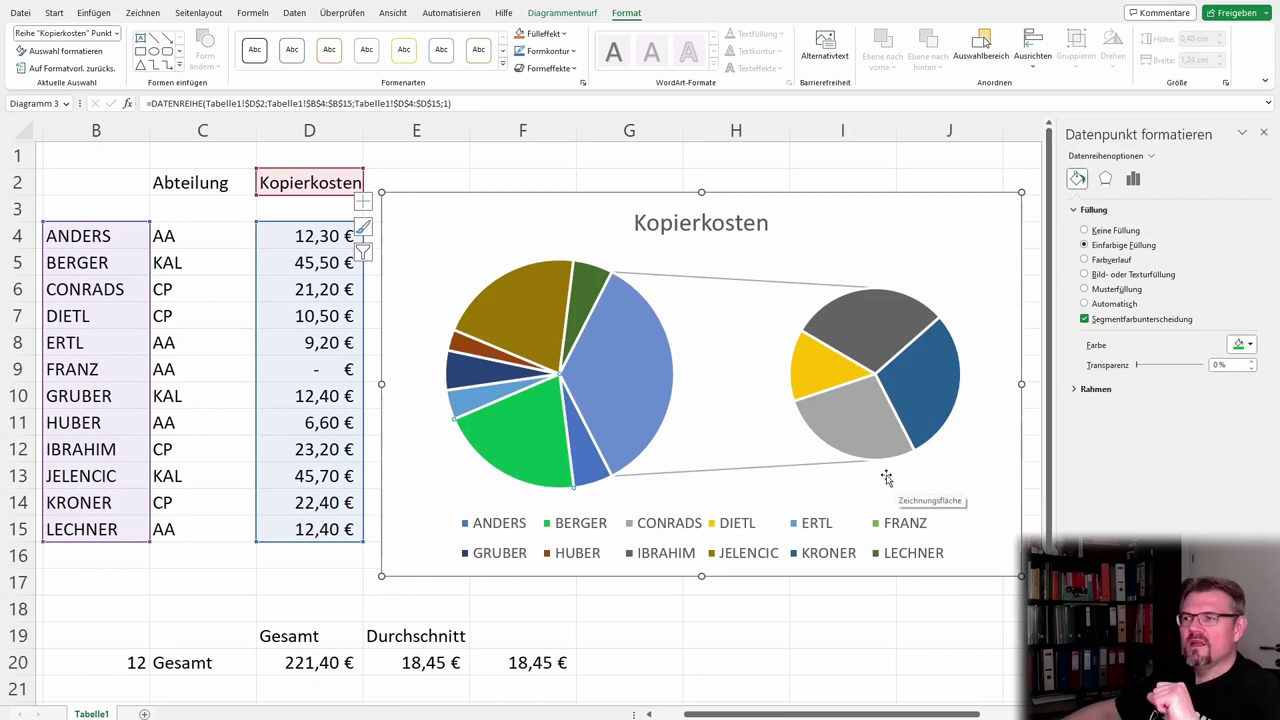
pyautogui.click(880, 336)
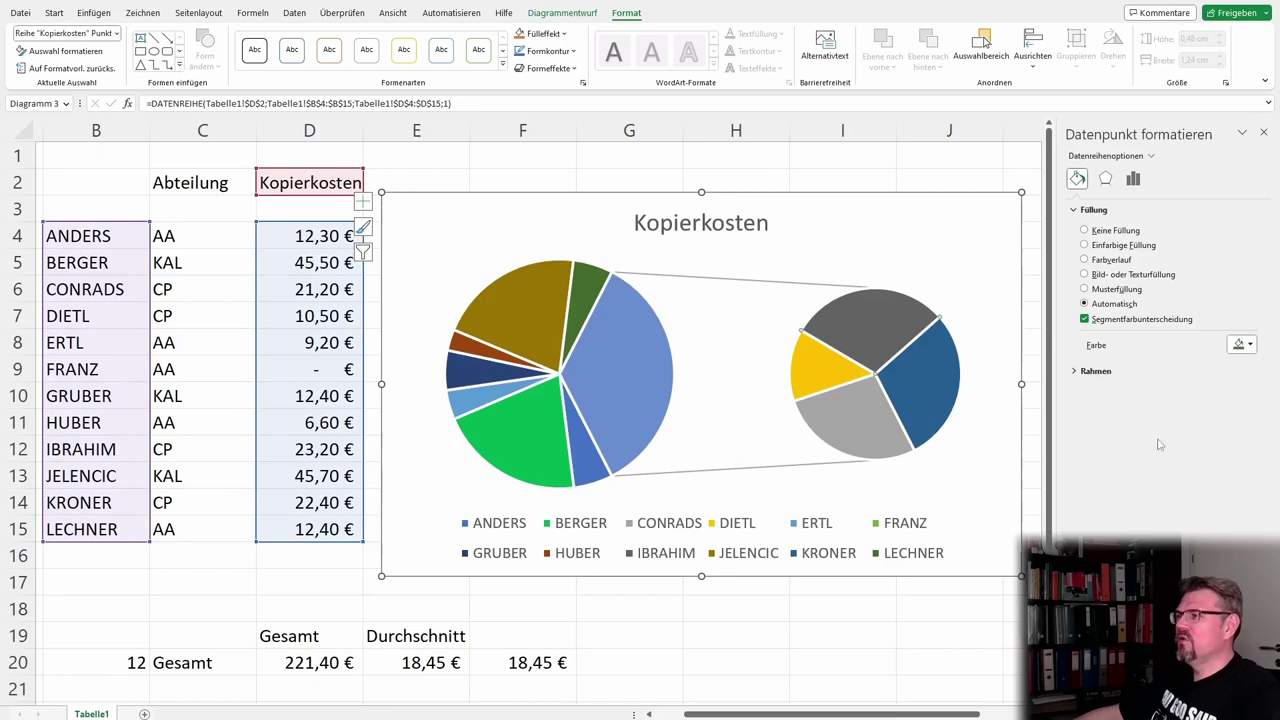
pyautogui.click(1249, 346)
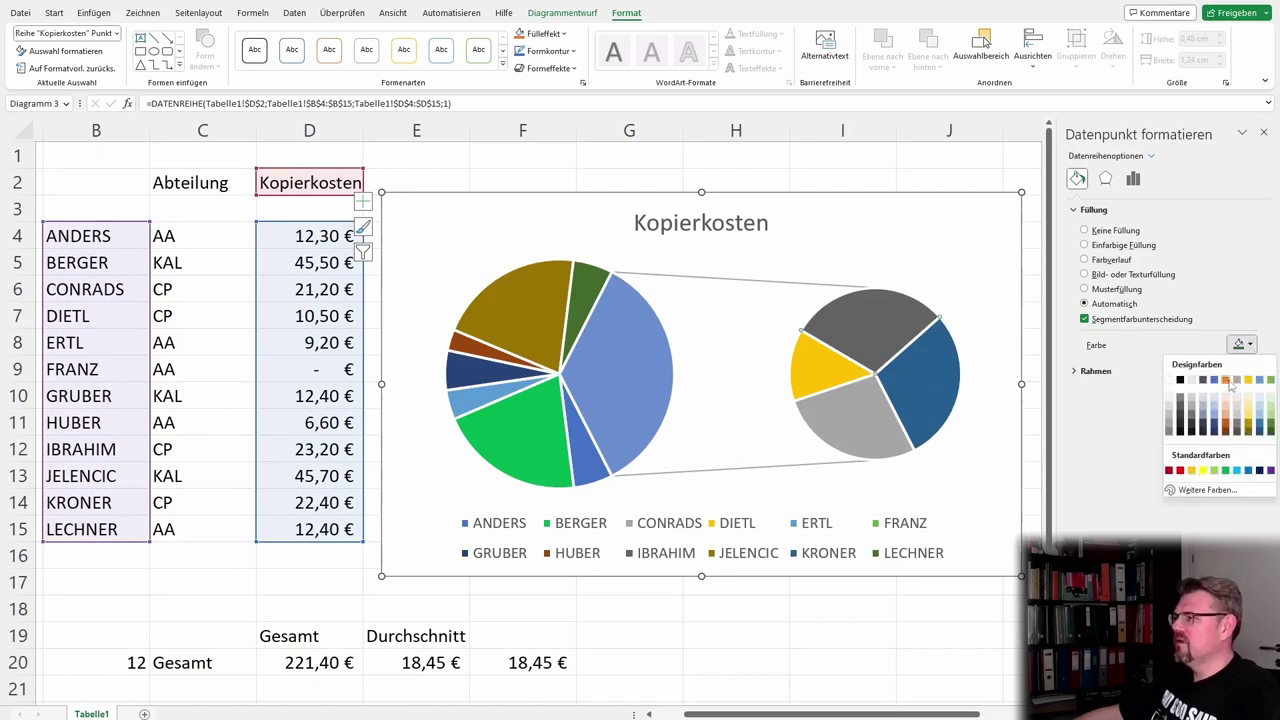
pyautogui.click(1226, 380)
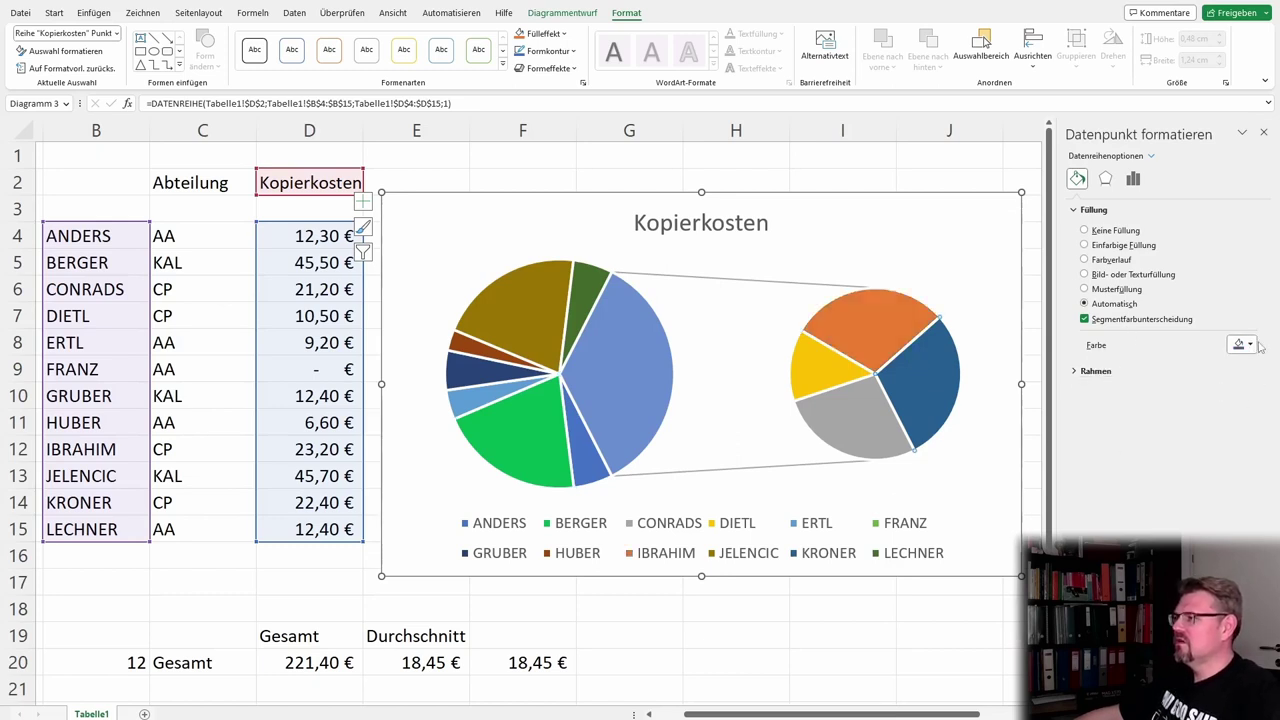
pyautogui.click(1250, 345)
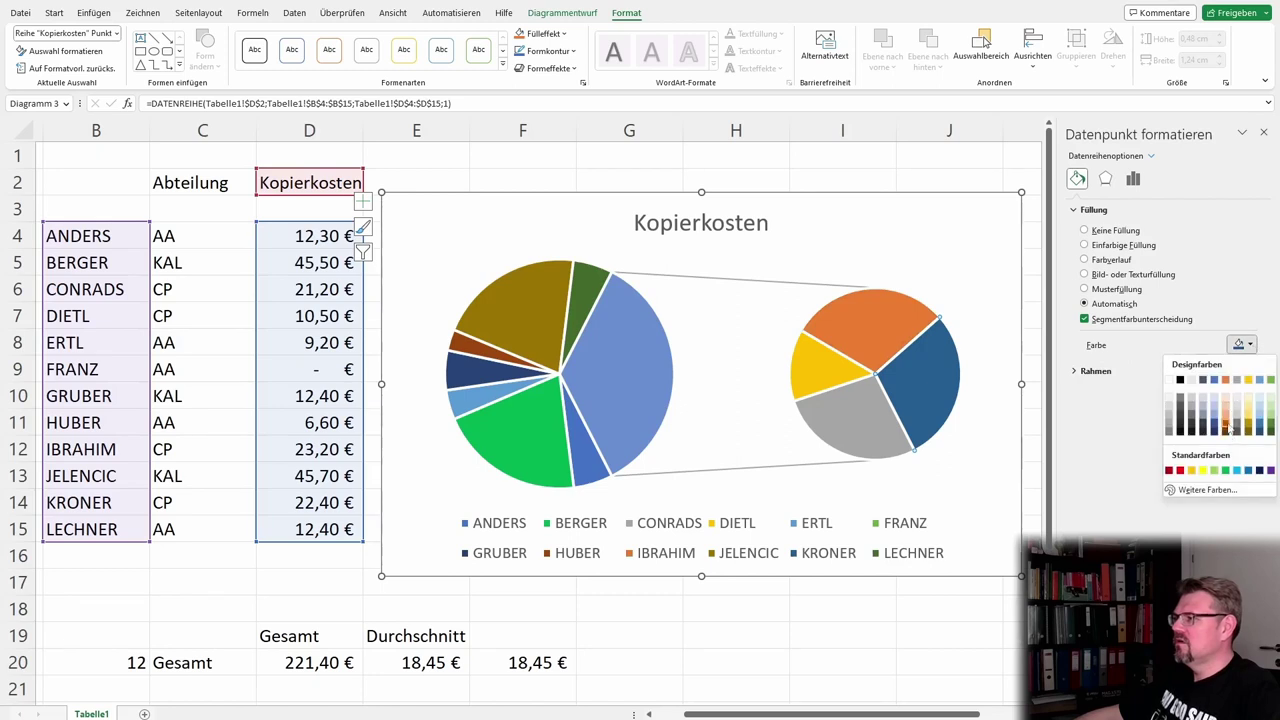
pyautogui.click(1227, 420)
# Fill CONRADS light peach, DIETL very light peach and the large linking slice dark brown.
pyautogui.click(848, 415)
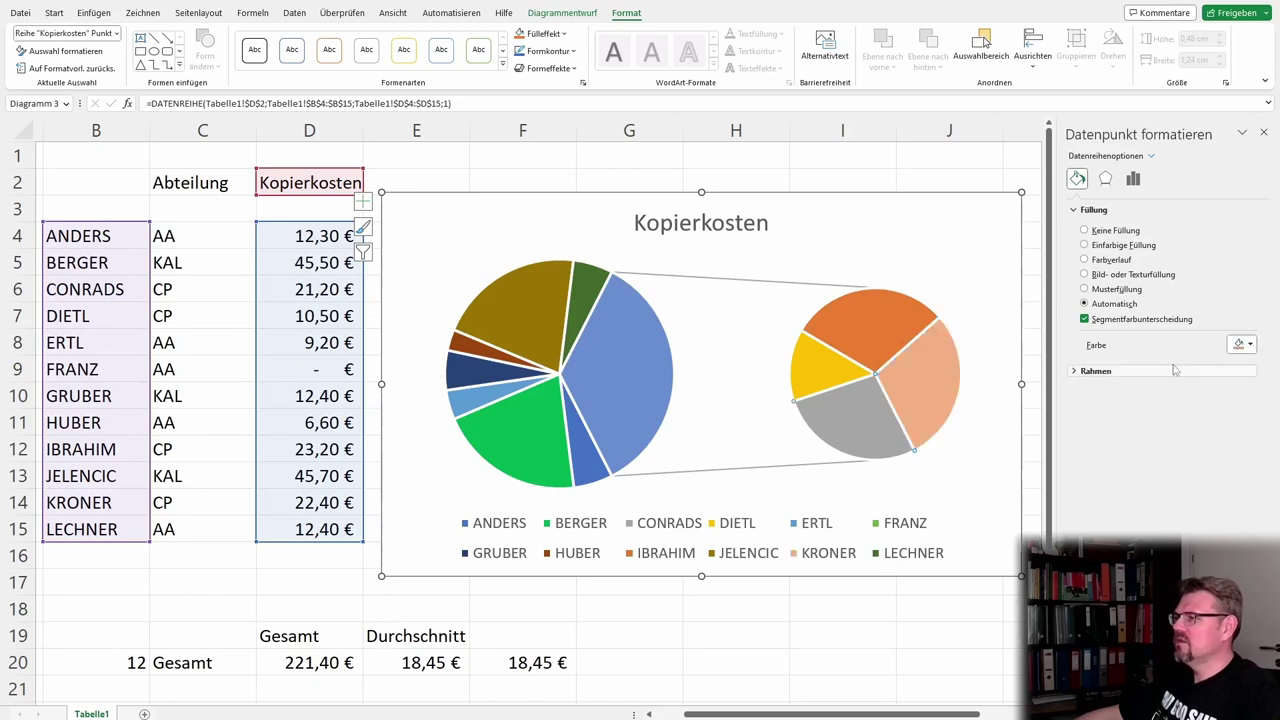
pyautogui.click(1250, 345)
pyautogui.click(1220, 418)
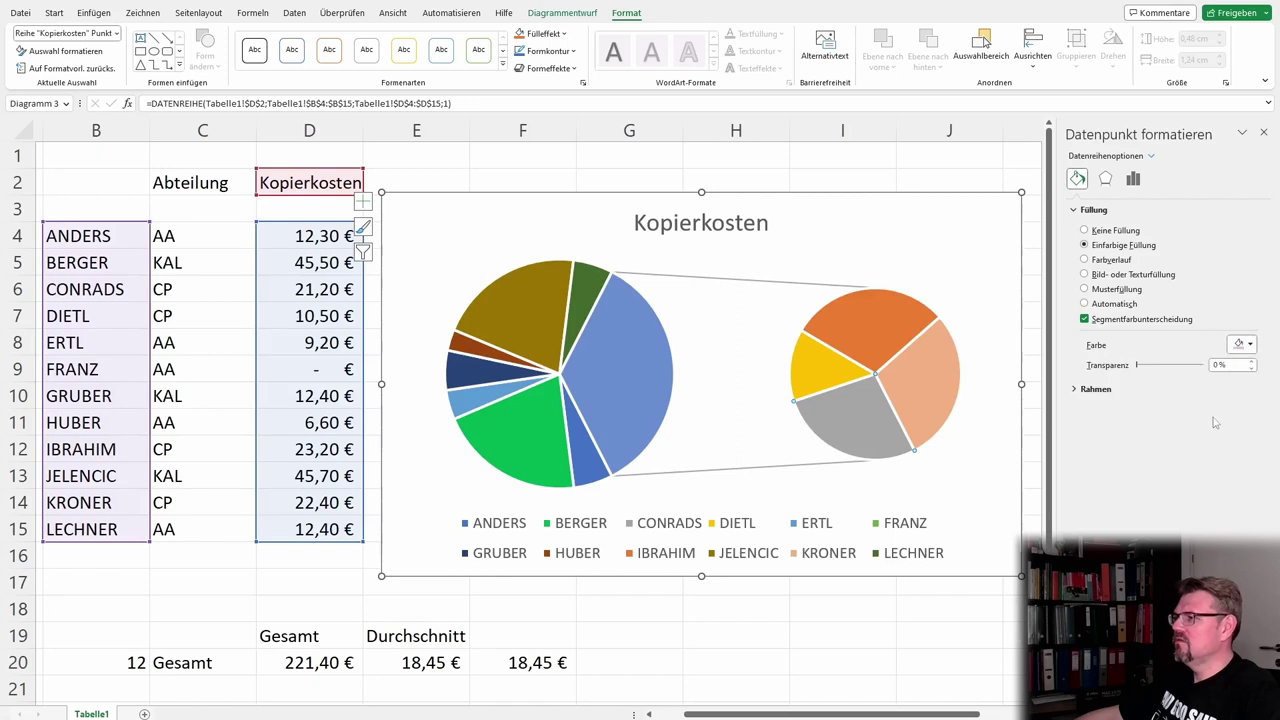
pyautogui.click(816, 366)
pyautogui.click(1251, 346)
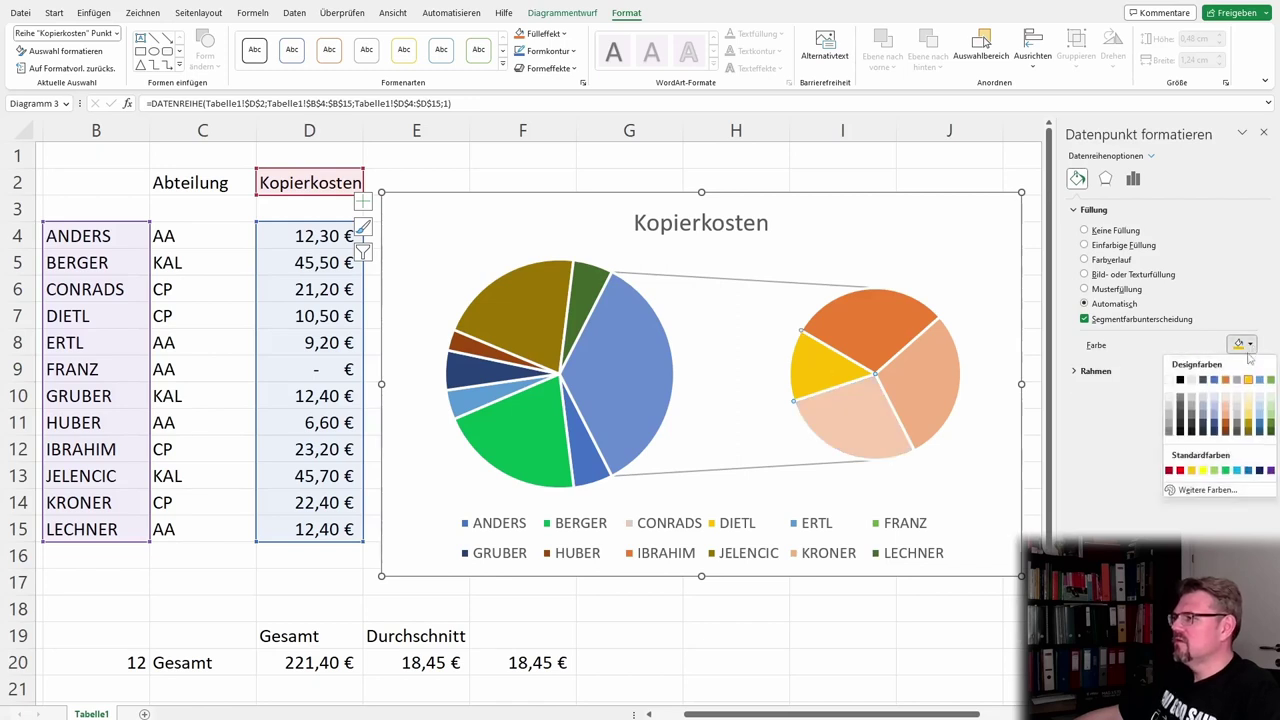
pyautogui.click(1228, 401)
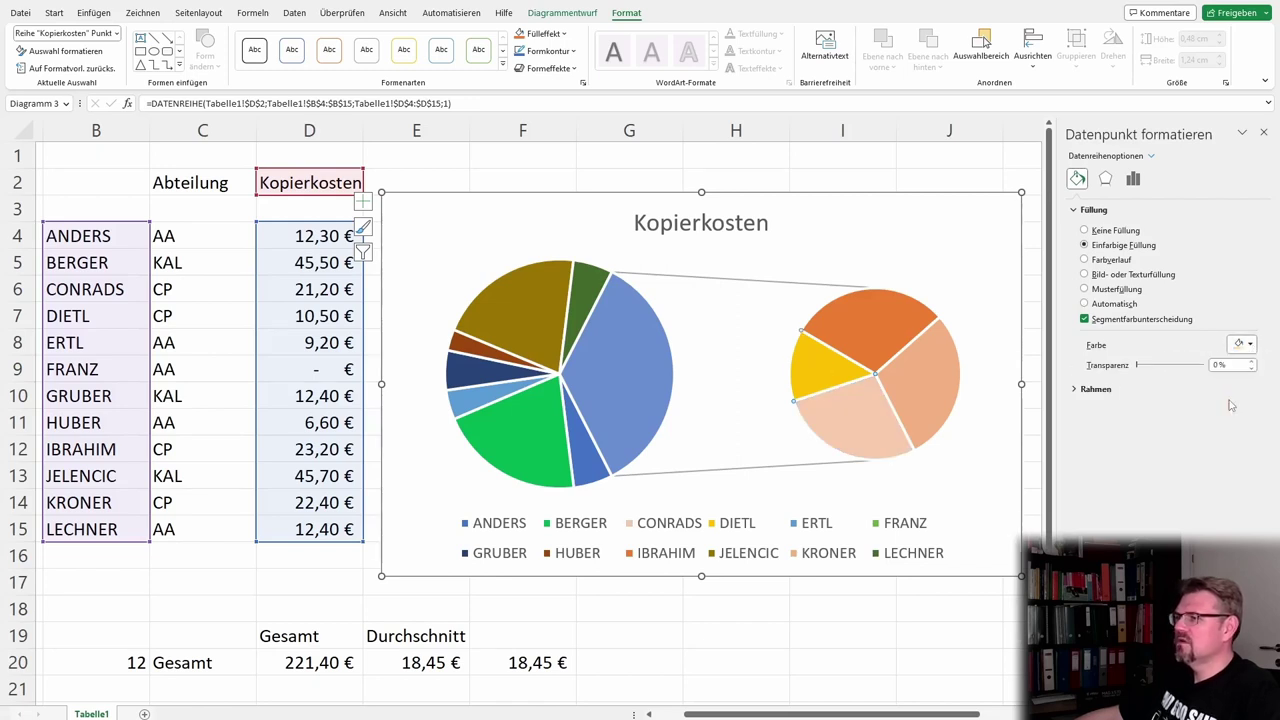
pyautogui.click(1250, 345)
pyautogui.click(1224, 430)
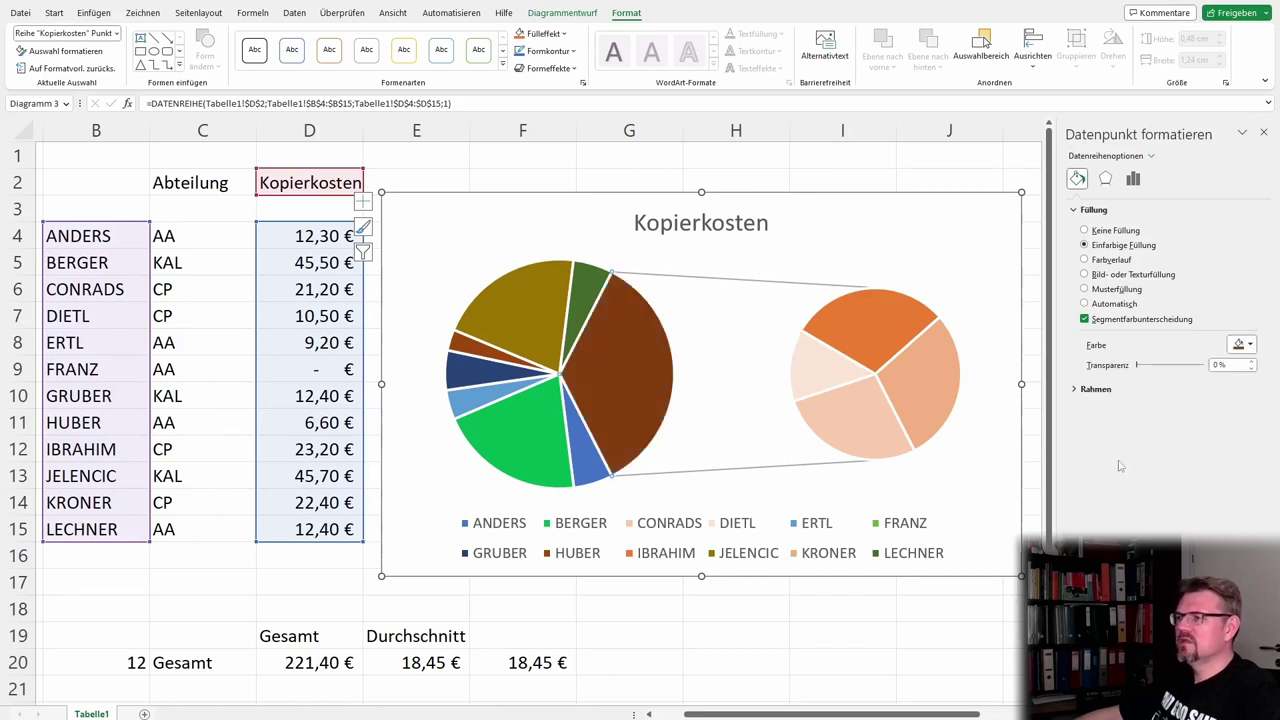
pyautogui.click(745, 407)
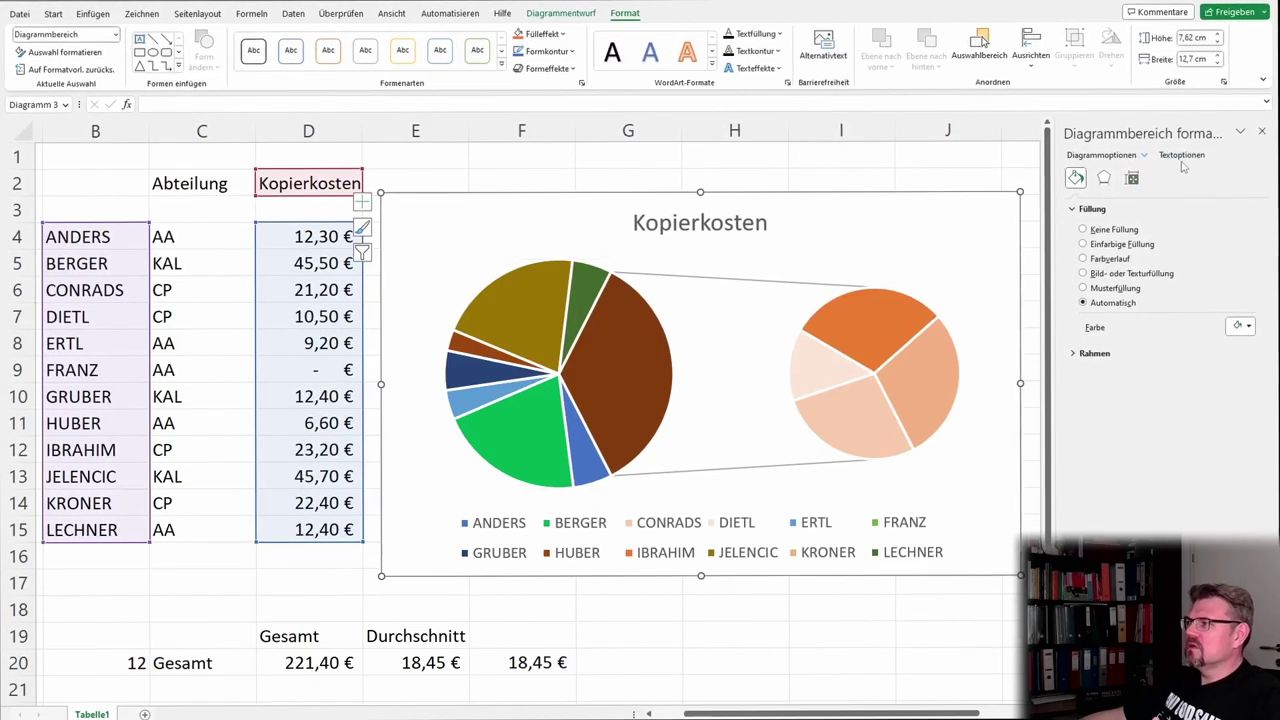
pyautogui.click(1132, 177)
pyautogui.click(925, 365)
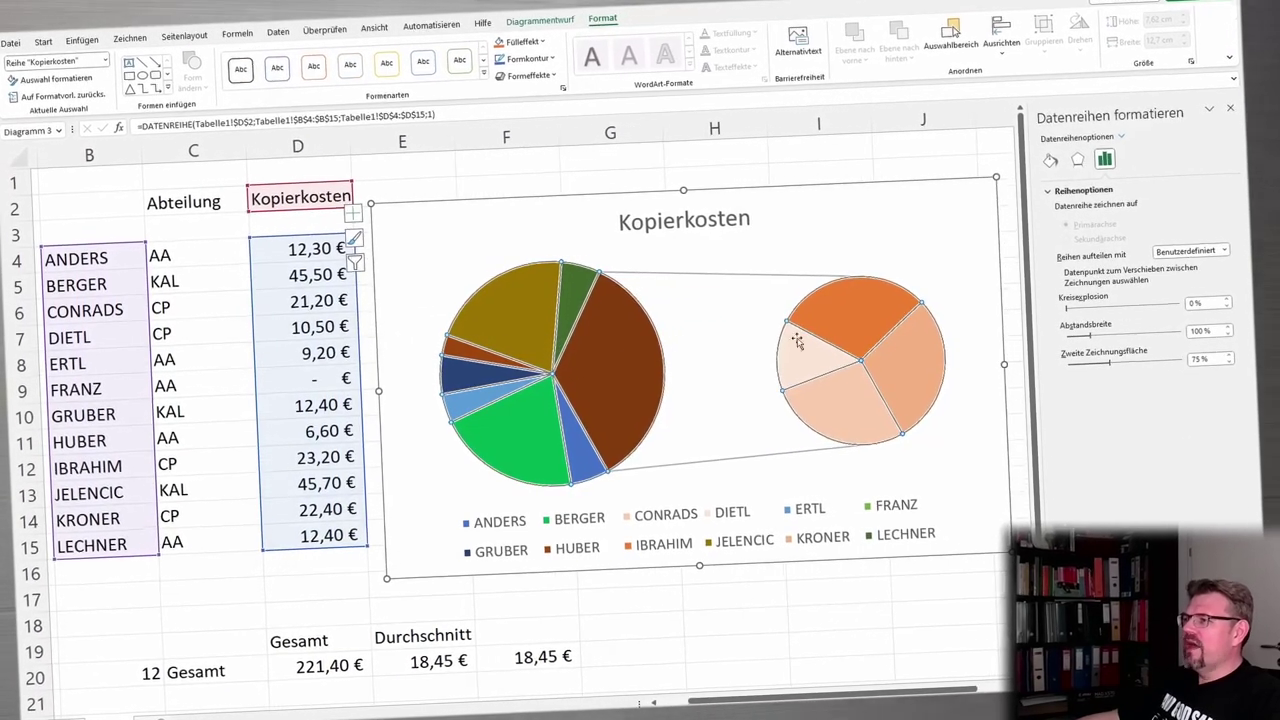
pyautogui.click(797, 341)
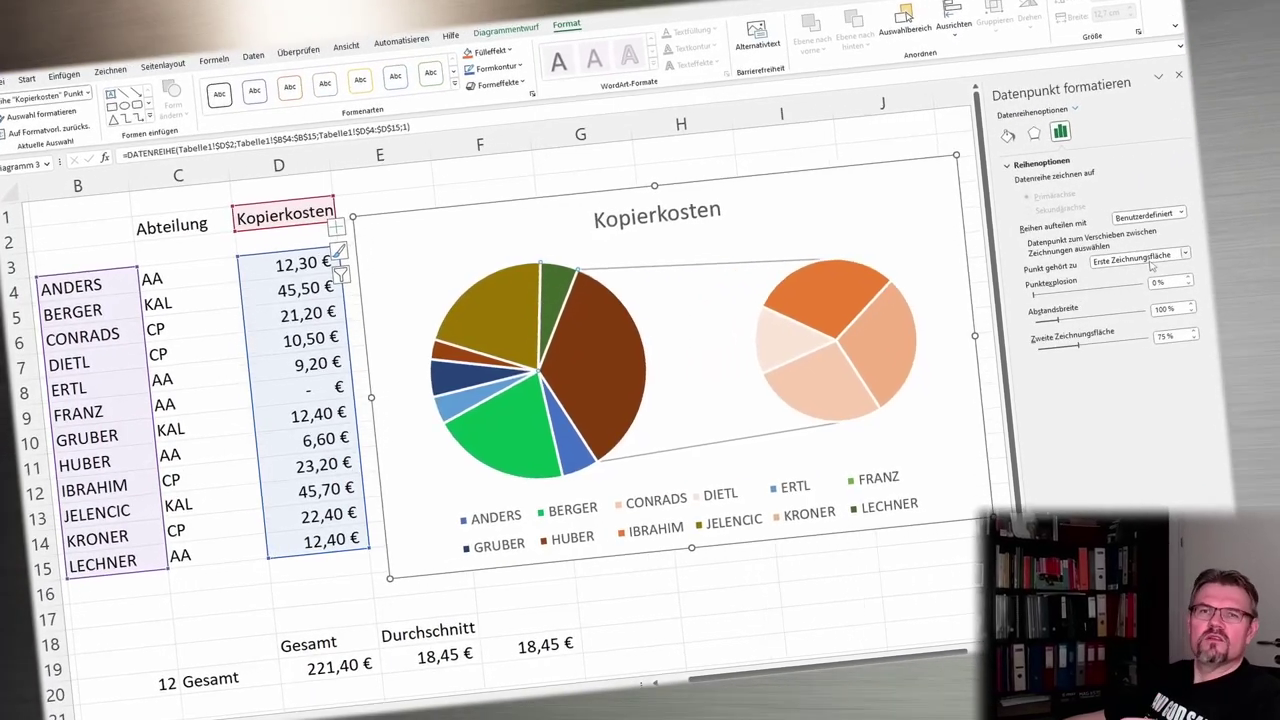
pyautogui.click(843, 632)
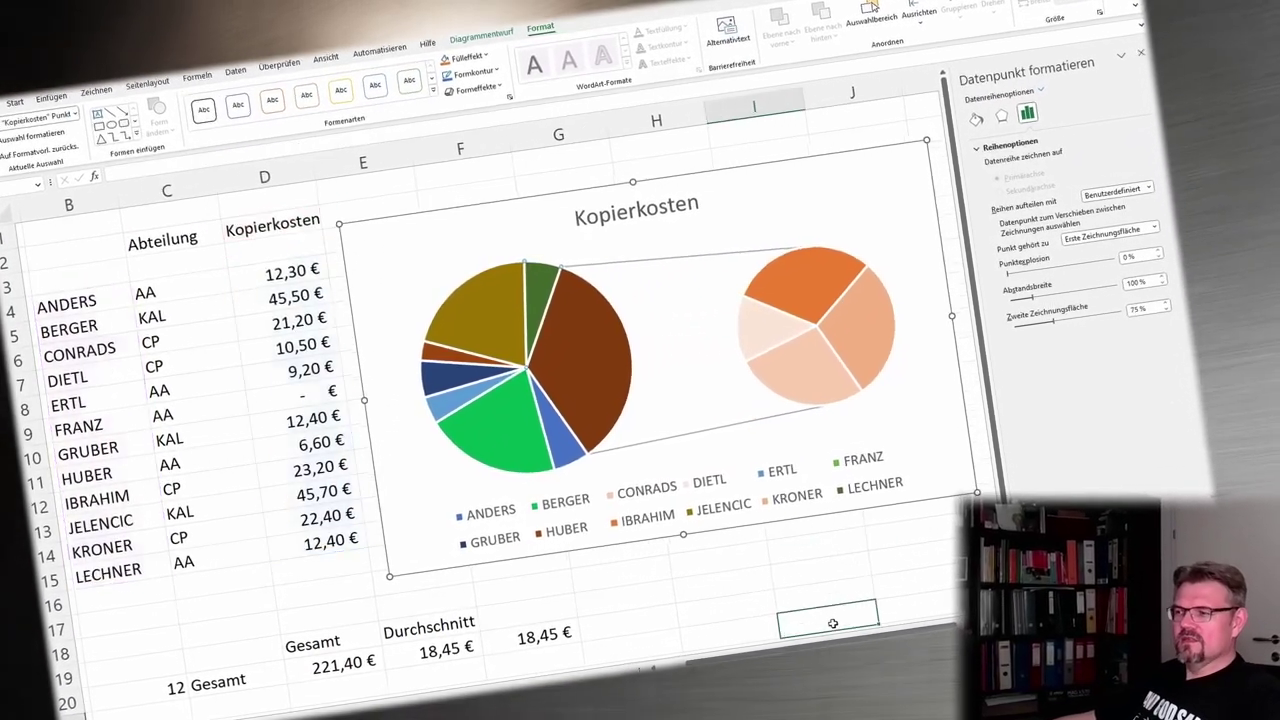